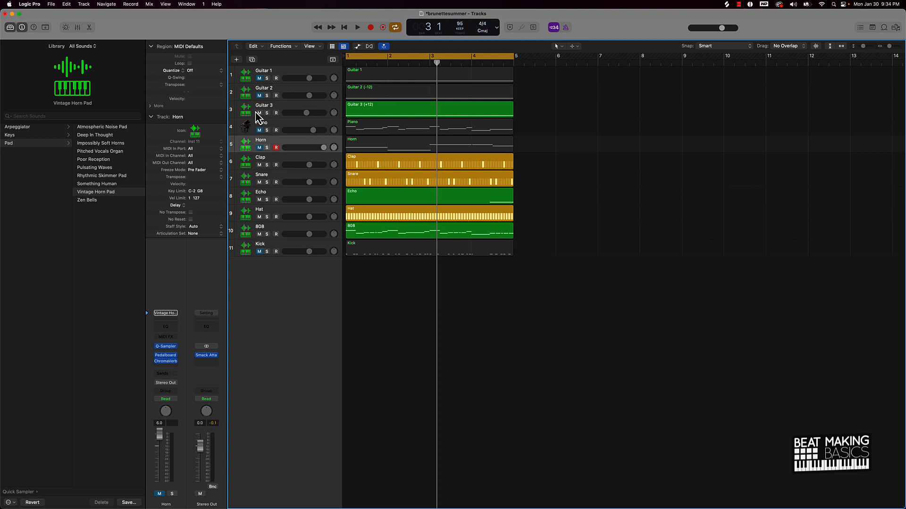
# - Mute the Guitar 3 track, and unmute and solo the Guitar 1 track
pyautogui.click(259, 113)
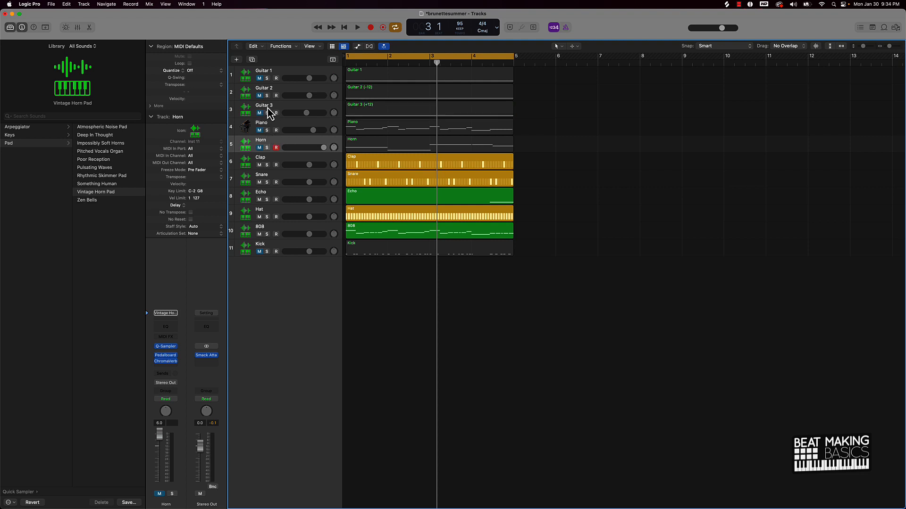
pyautogui.click(259, 79)
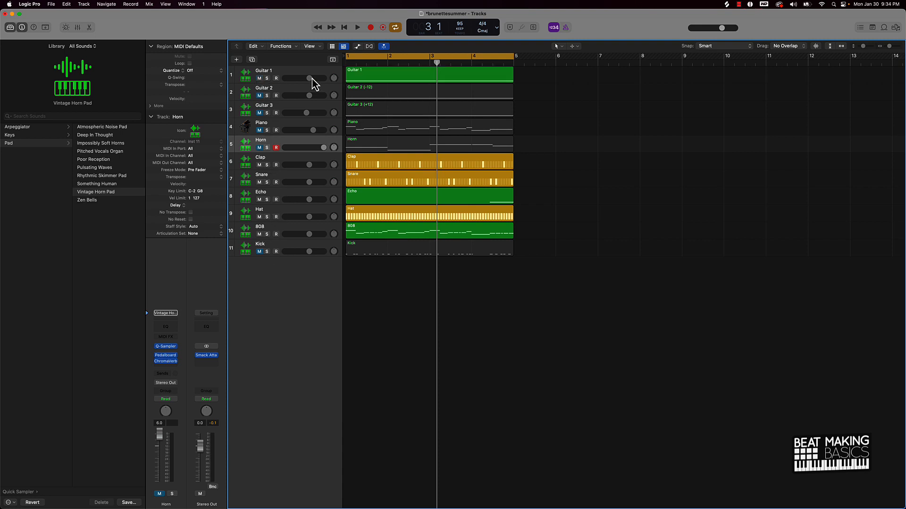
pyautogui.click(266, 78)
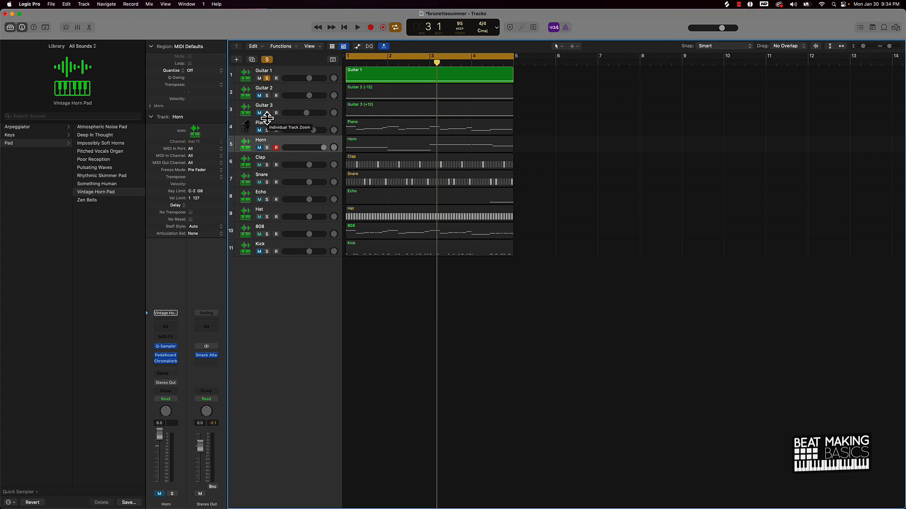
# - Play the loop from the beginning and raise the Guitar 1 track's volume slightly during playback
pyautogui.press('Return')
pyautogui.press('space')
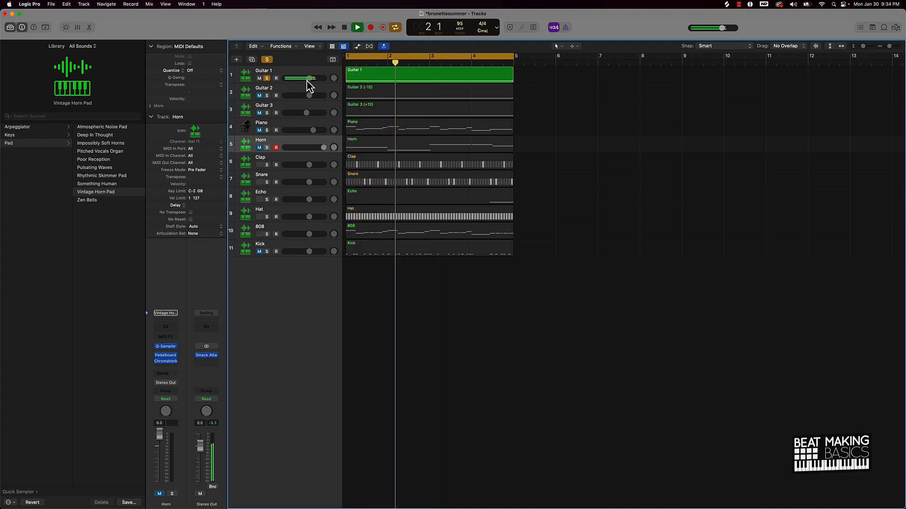
pyautogui.moveTo(310, 78); pyautogui.dragTo(312, 78)
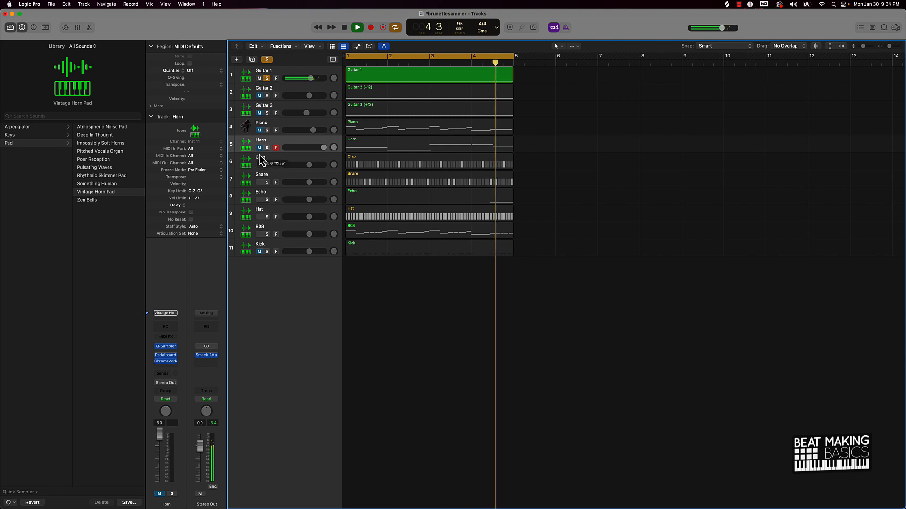
pyautogui.press('space')
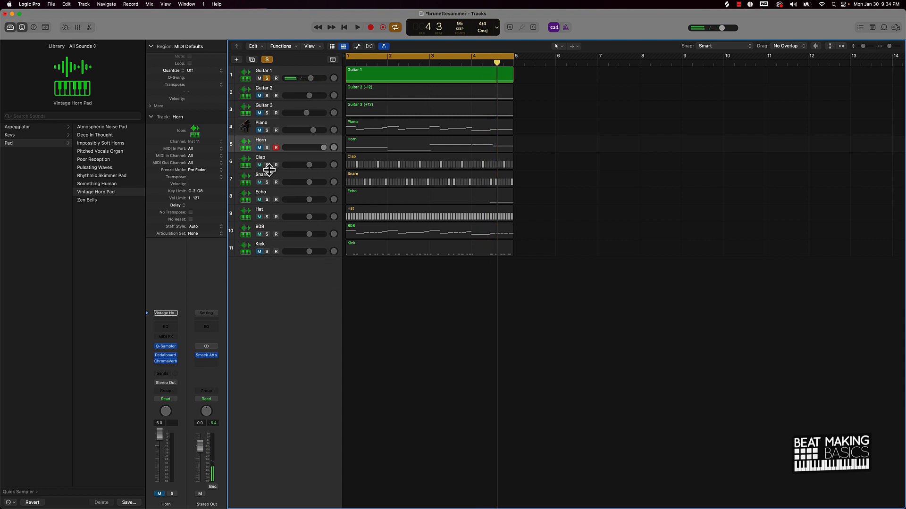
# - Solo the Clap, Snare, Echo, Hat, 808 and Kick tracks and audition them together with Guitar 1
pyautogui.moveTo(266, 165); pyautogui.dragTo(272, 233)
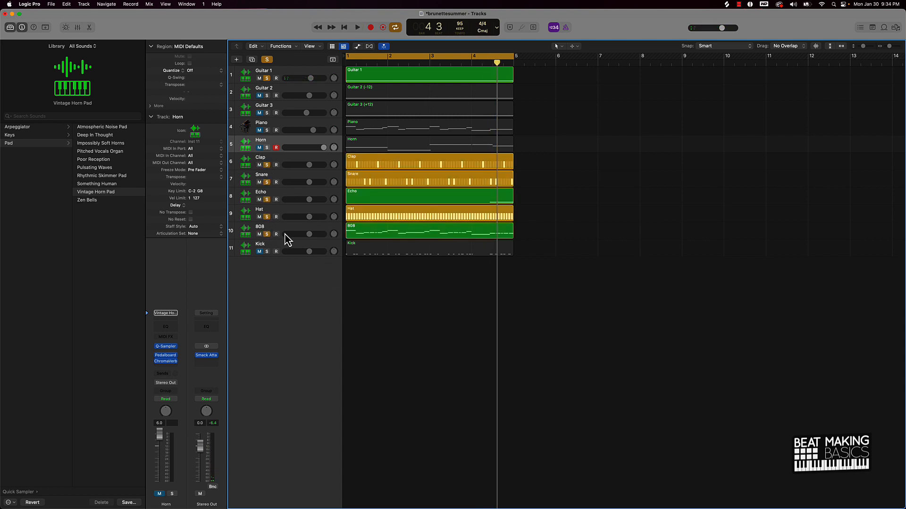
pyautogui.press('space')
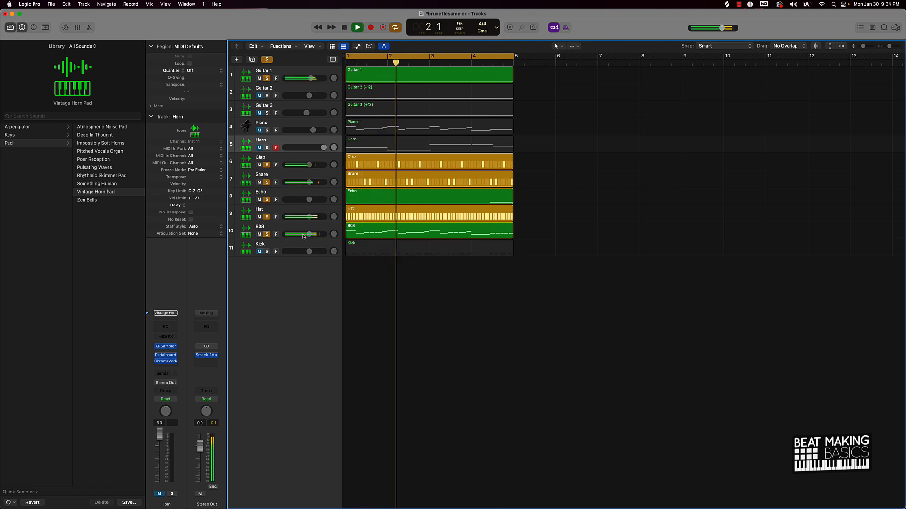
pyautogui.click(267, 252)
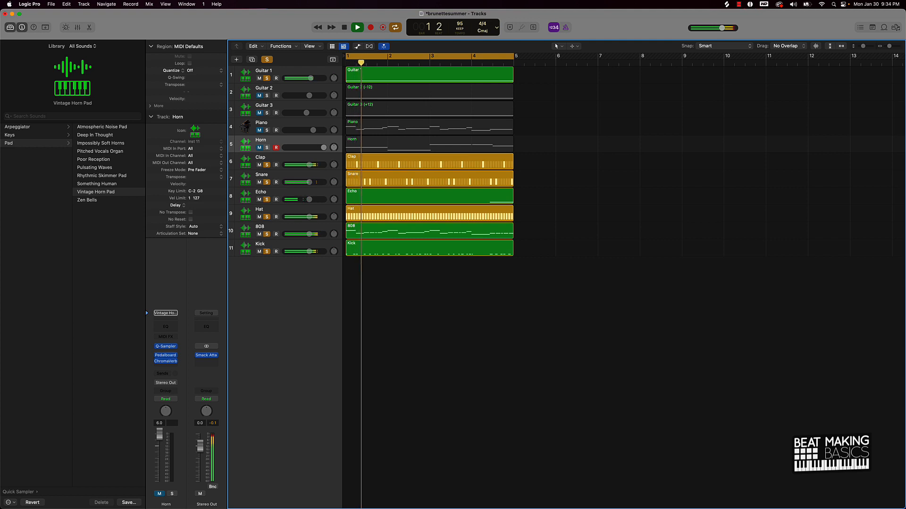
pyautogui.press('space')
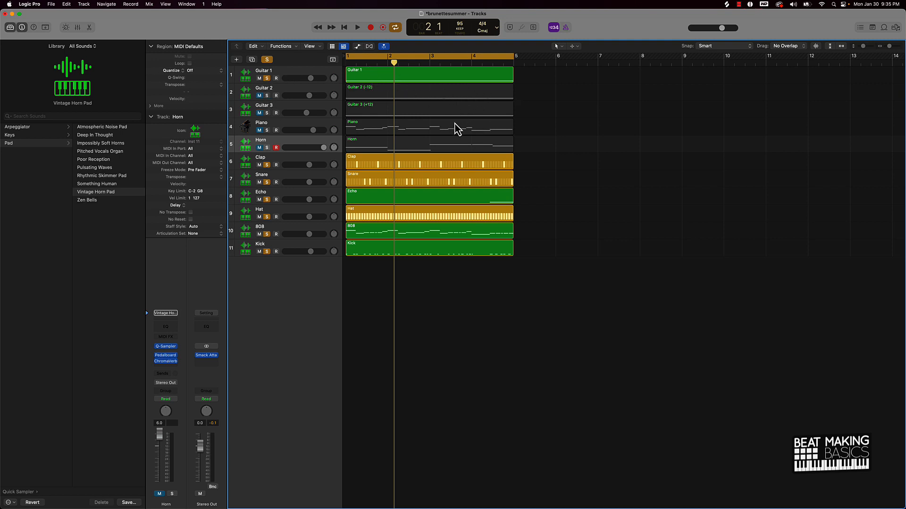
# - Add the Guitar 2 and Guitar 3 tracks to the solo group one after the other, auditioning each layer
pyautogui.click(267, 96)
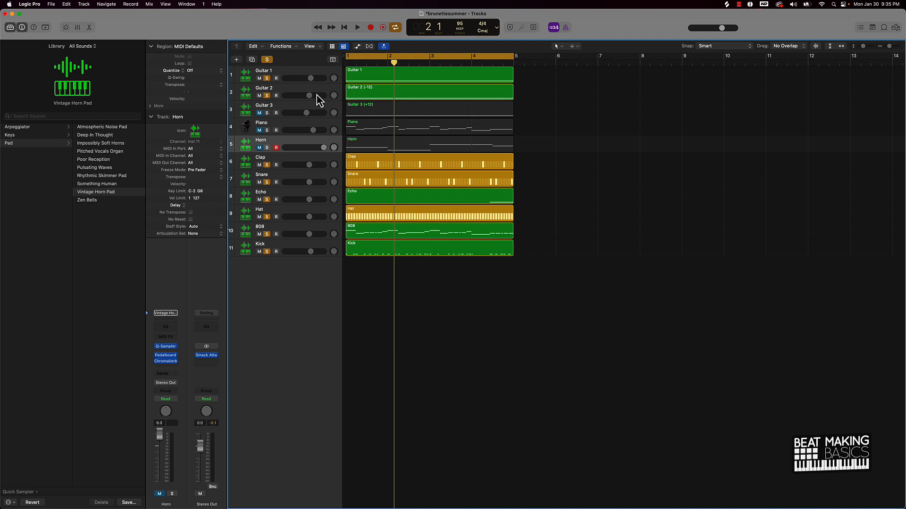
pyautogui.press('space')
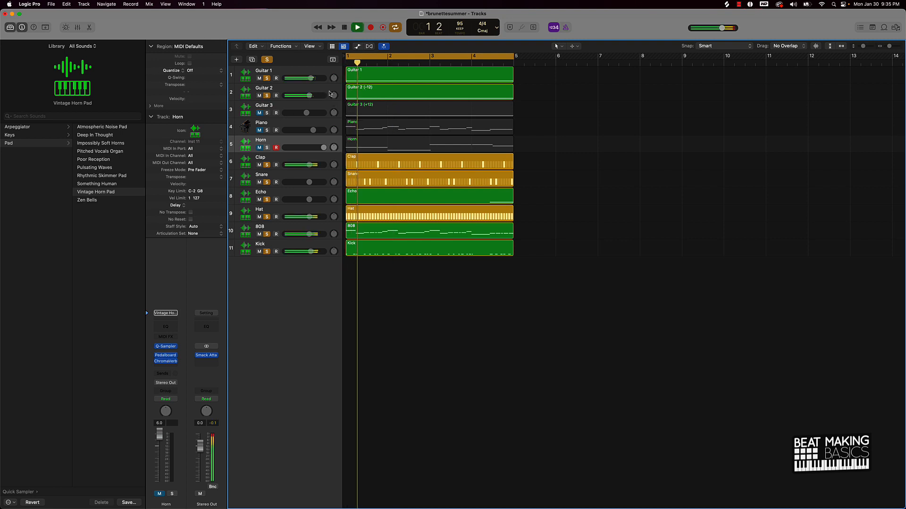
pyautogui.click(267, 114)
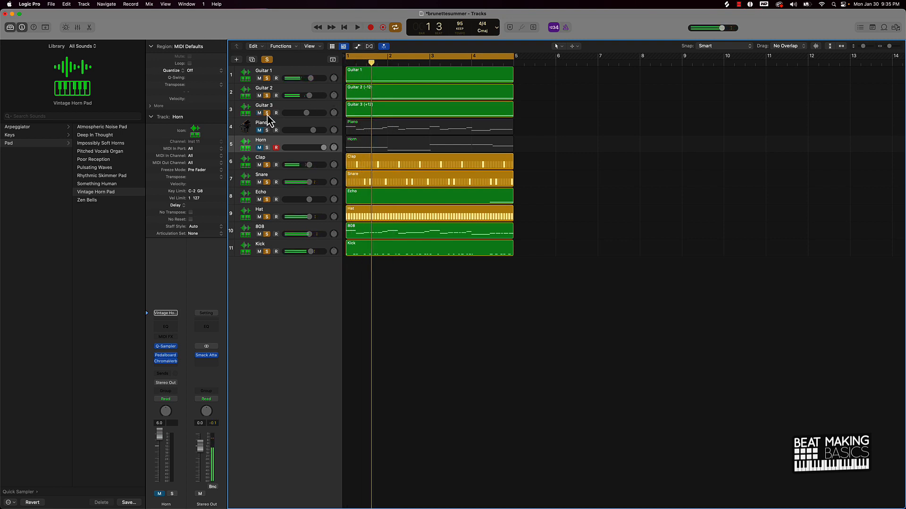
pyautogui.press('space')
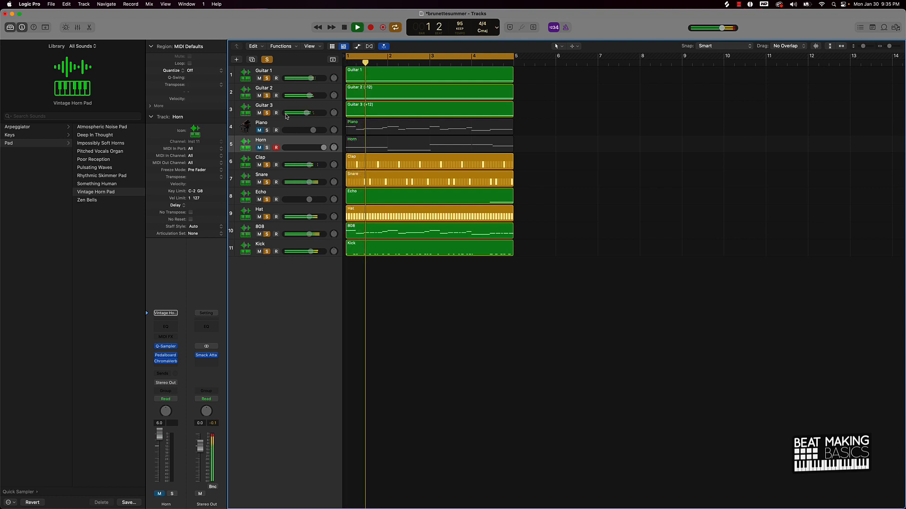
pyautogui.press('space')
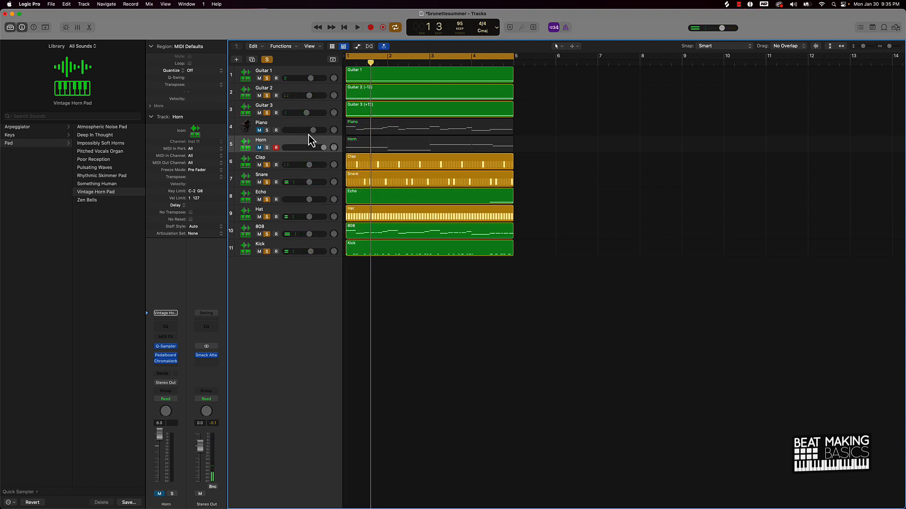
# - Solo the Horn track as well and audition it with the guitars and drums
pyautogui.click(267, 148)
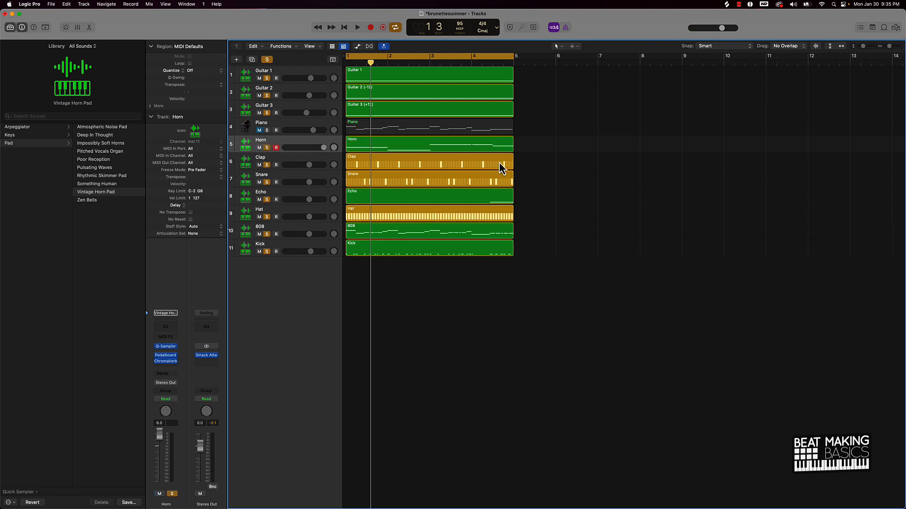
pyautogui.press('space')
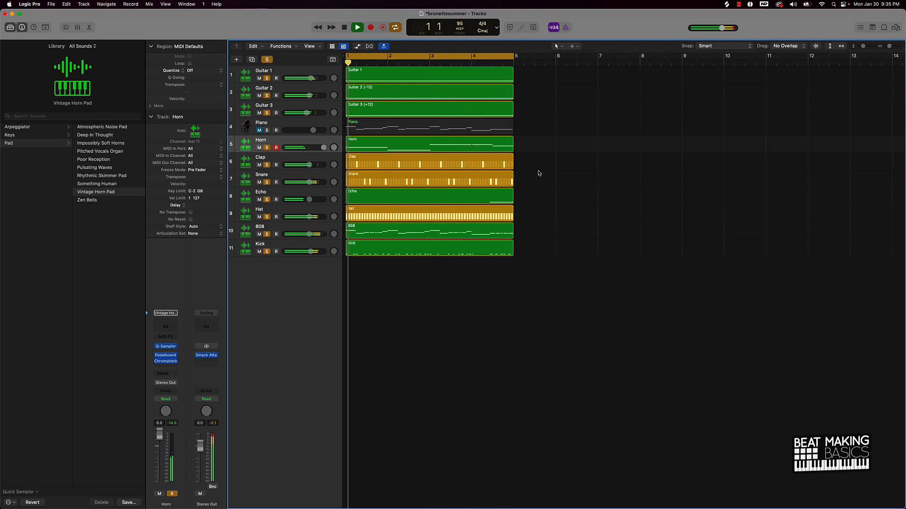
pyautogui.press('space')
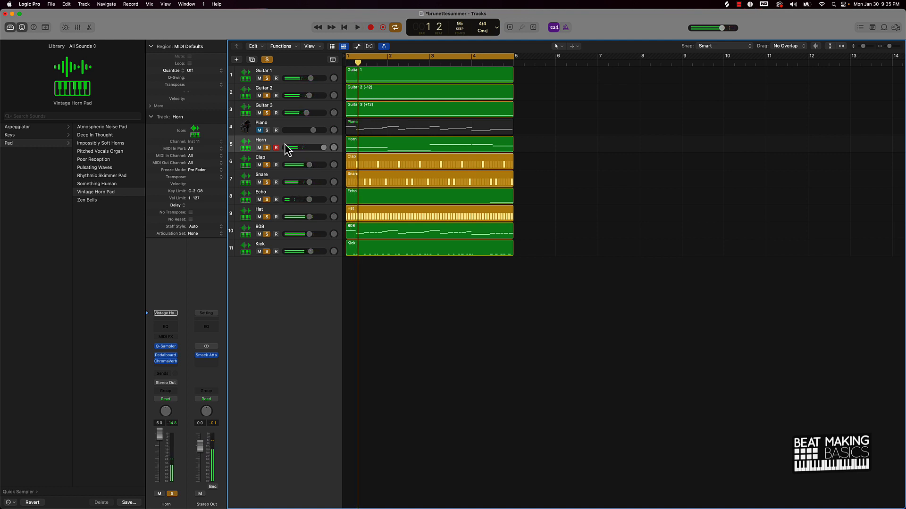
# - Unmute the Piano track, play the loop and raise the piano's volume slightly
pyautogui.click(260, 130)
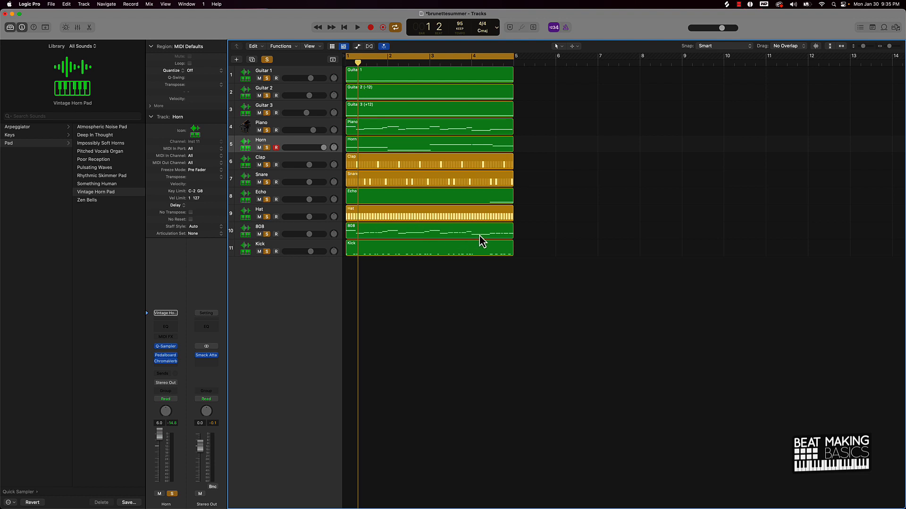
pyautogui.press('space')
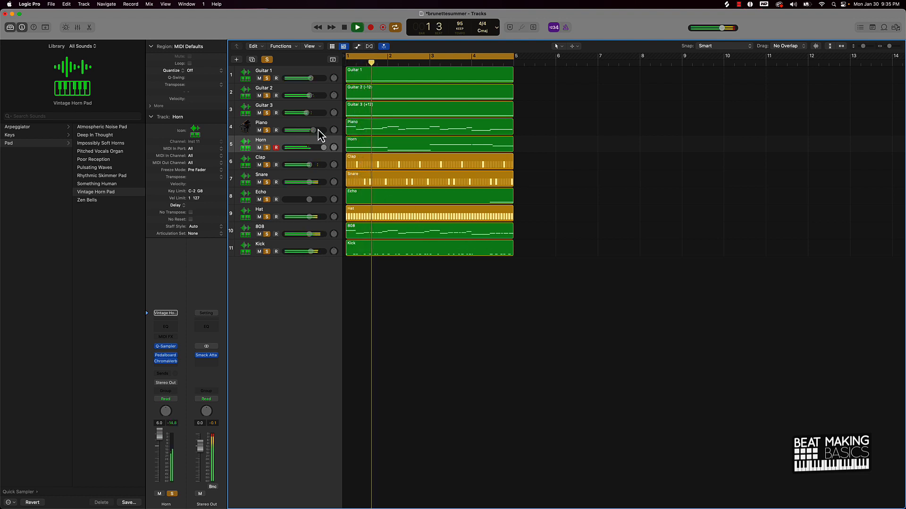
pyautogui.moveTo(319, 130); pyautogui.dragTo(317, 131)
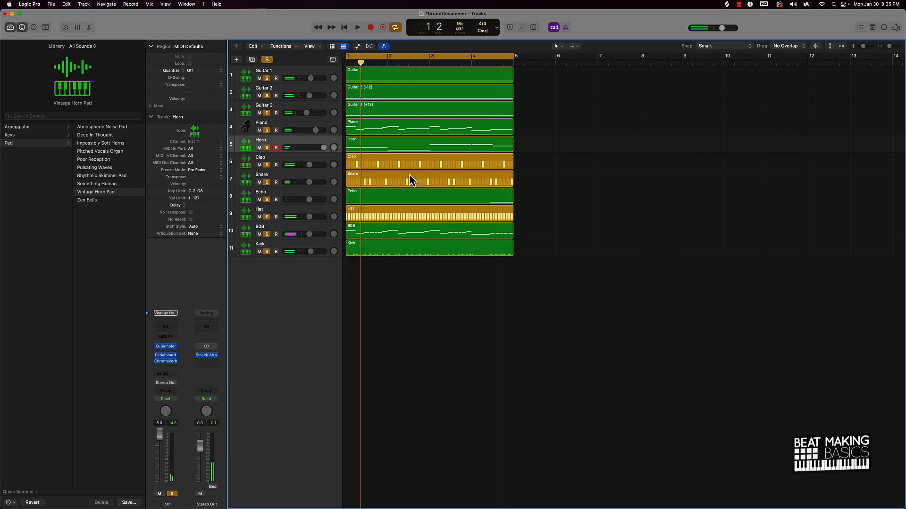
# - Clear every track solo and unmute the guitar, piano and horn tracks so that all tracks are active
pyautogui.click(267, 60)
pyautogui.moveTo(260, 95); pyautogui.dragTo(268, 159)
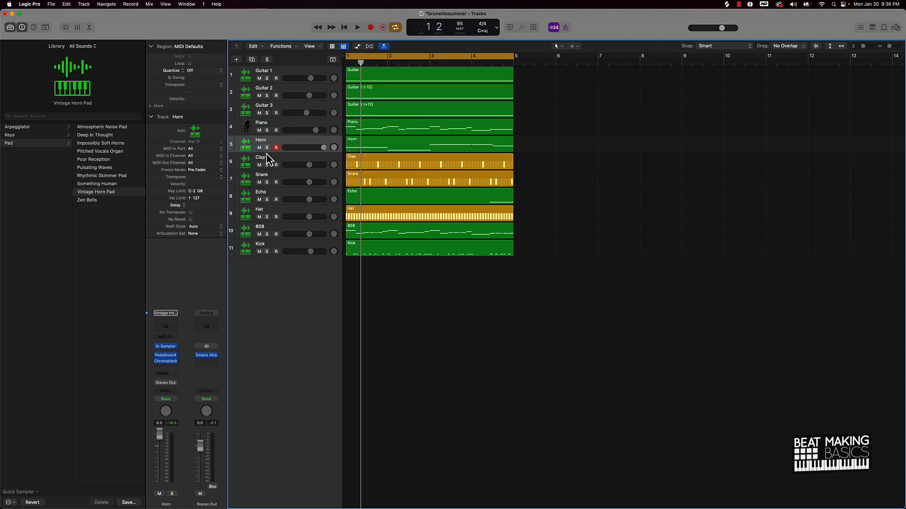
# - Select the four-bar regions on all tracks and repeat them back to back up to bar 49
pyautogui.moveTo(412, 260); pyautogui.dragTo(369, 44)
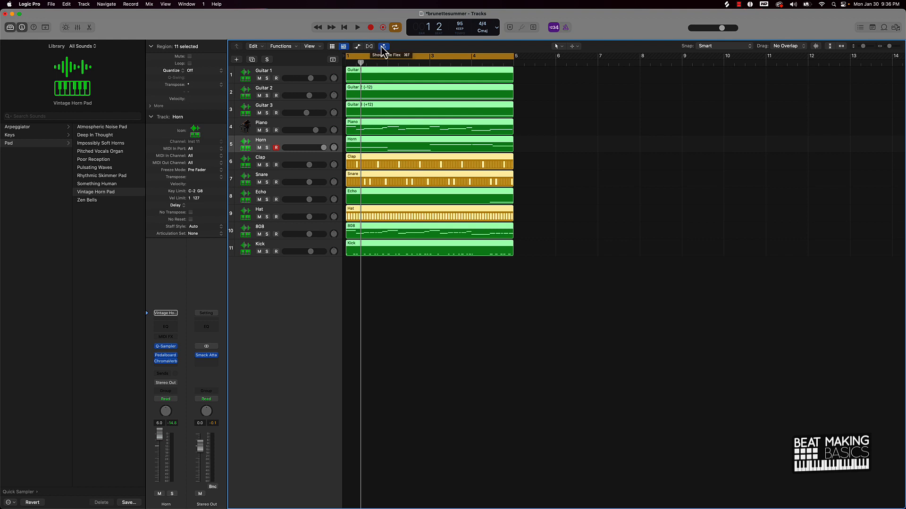
pyautogui.hscroll(-10, 548, 172)
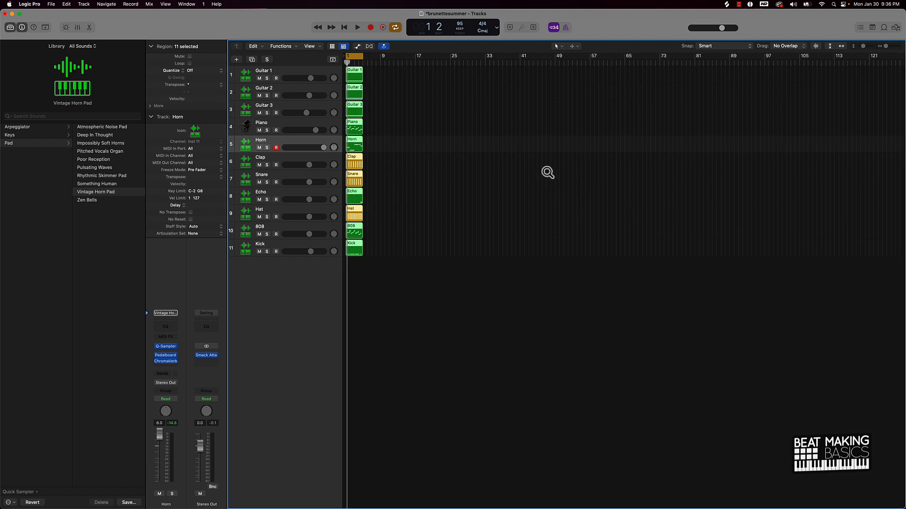
pyautogui.scroll(-5, 546, 172)
pyautogui.scroll(-3, 547, 173)
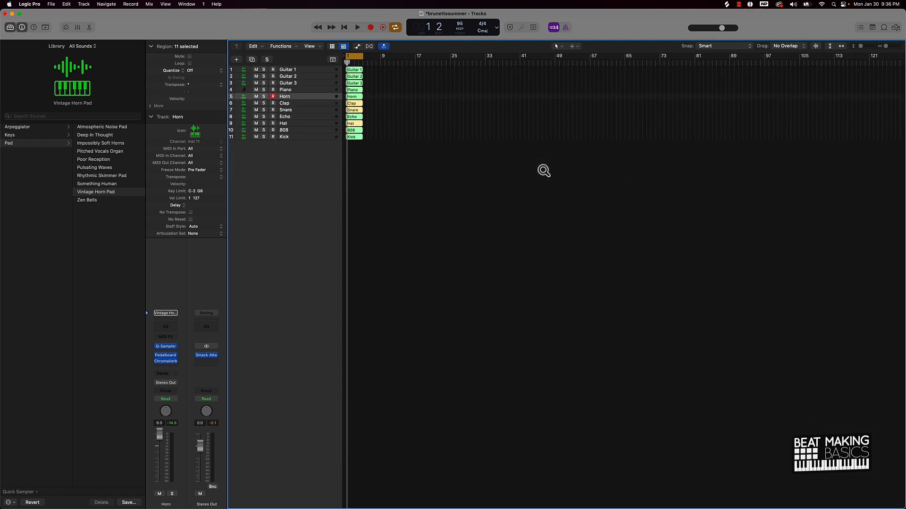
pyautogui.press('super+r')
pyautogui.press('super+r')
pyautogui.press('super+r')
pyautogui.press('super+r')
pyautogui.press('super+r')
pyautogui.press('super+r')
pyautogui.press('super+r')
pyautogui.press('super+r')
pyautogui.press('super+r')
pyautogui.press('super+r')
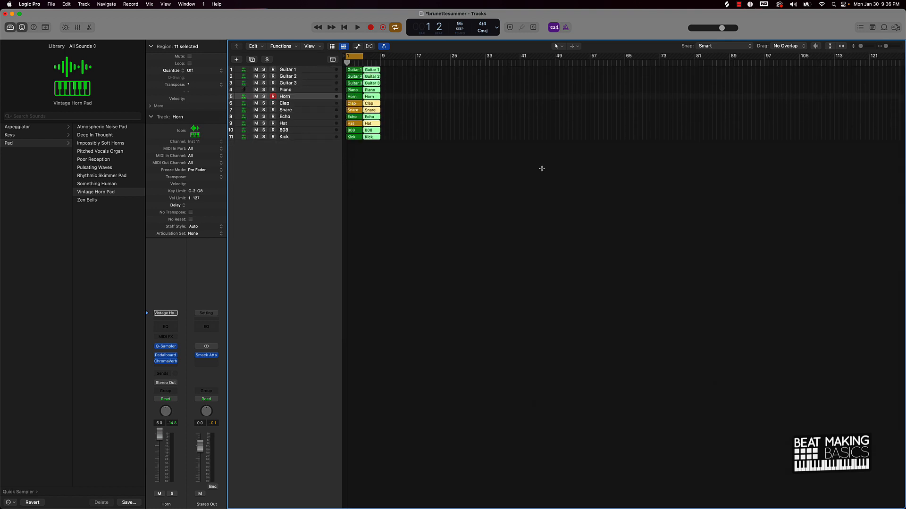
pyautogui.press('super+r')
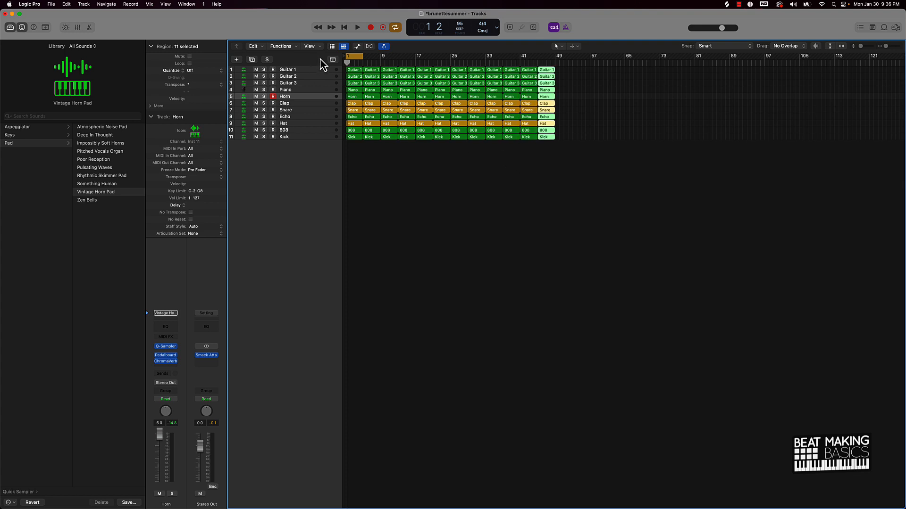
# - Turn off cycle mode and mute every region in the first four bars except Guitar 1
pyautogui.click(354, 56)
pyautogui.moveTo(357, 154); pyautogui.dragTo(350, 78)
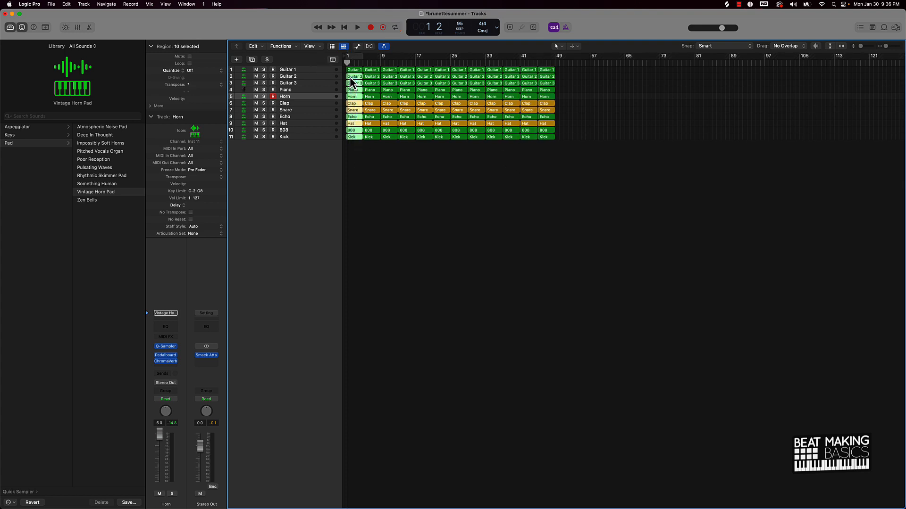
pyautogui.hotkey('ctrl', 'm')
pyautogui.hotkey('ctrl', 'm')
pyautogui.hotkey('ctrl', 'm')
pyautogui.hotkey('ctrl', 'm')
pyautogui.hotkey('ctrl', 'm')
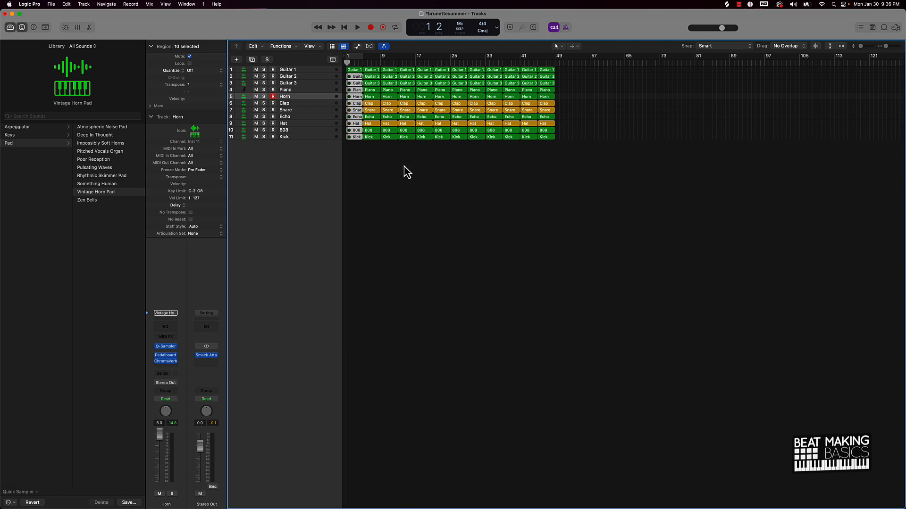
# - Play the arrangement and mute the Guitar 3, Piano and Horn regions that start at bar 5
pyautogui.press('space')
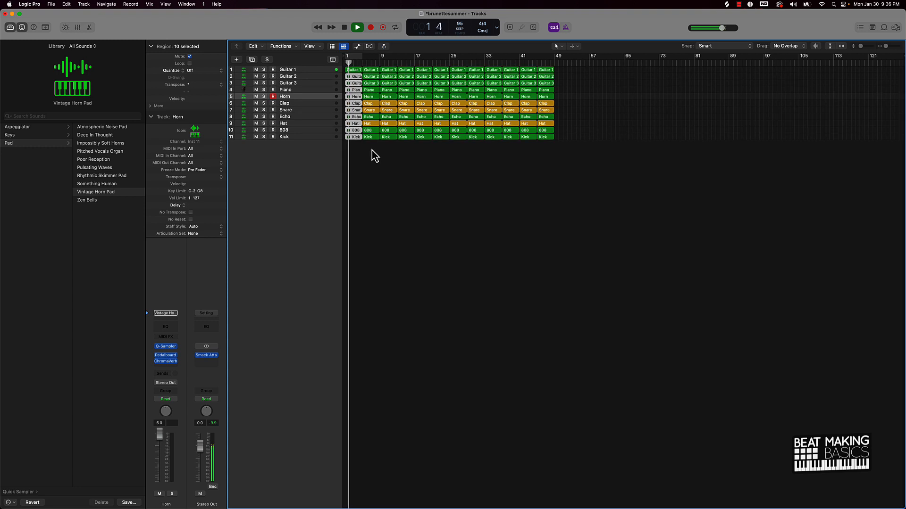
pyautogui.click(369, 98)
pyautogui.keyDown('shift'); pyautogui.click(371, 89); pyautogui.keyUp('shift')
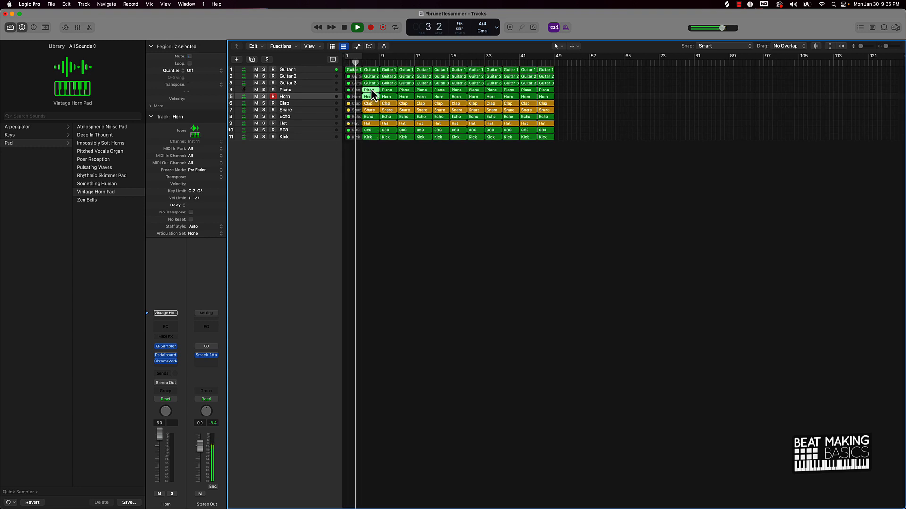
pyautogui.keyDown('shift'); pyautogui.click(369, 82); pyautogui.keyUp('shift')
pyautogui.hotkey('ctrl', 'm')
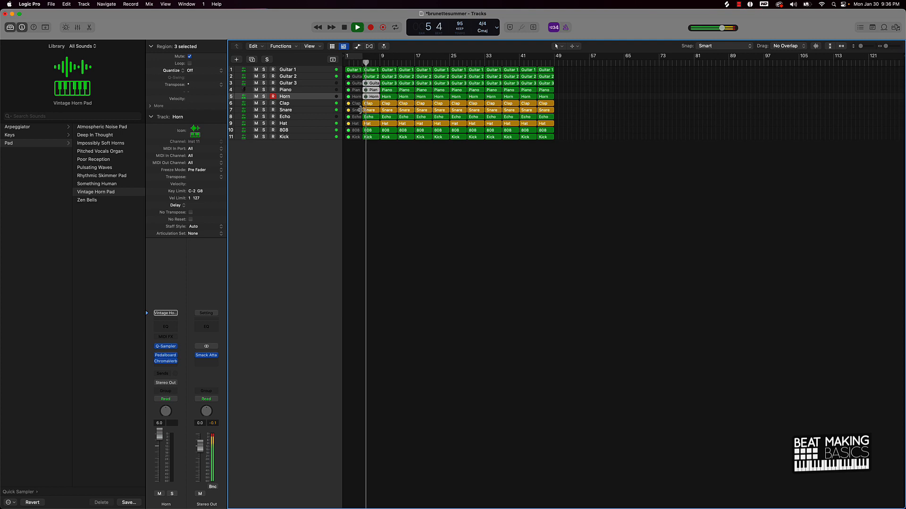
# - Mute the Guitar 3, Piano and Horn regions that start at bar 9
pyautogui.click(389, 84)
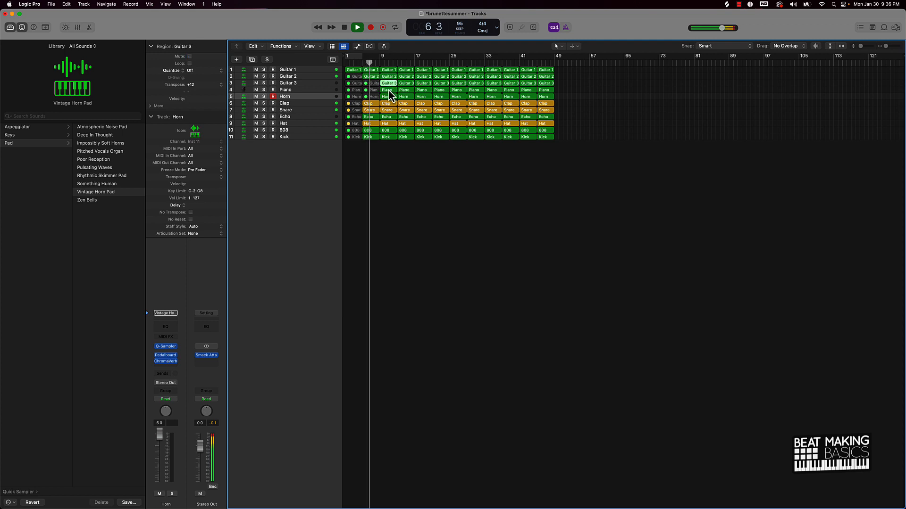
pyautogui.keyDown('shift'); pyautogui.click(388, 91); pyautogui.keyUp('shift')
pyautogui.keyDown('shift'); pyautogui.click(389, 97); pyautogui.keyUp('shift')
pyautogui.hotkey('ctrl', 'm')
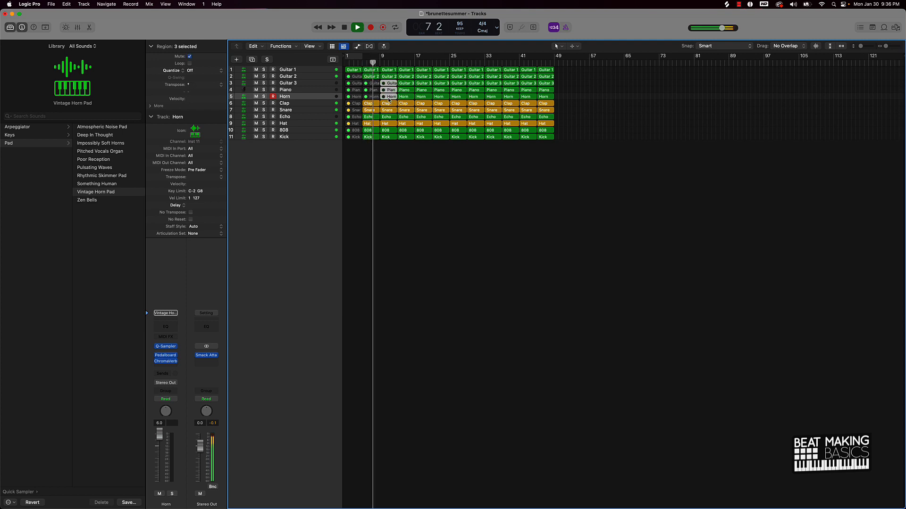
# - Mute the Guitar 2 region that starts at bar 9 and the Guitar 1, Guitar 2, Piano and Horn regions at bar 13
pyautogui.click(389, 76)
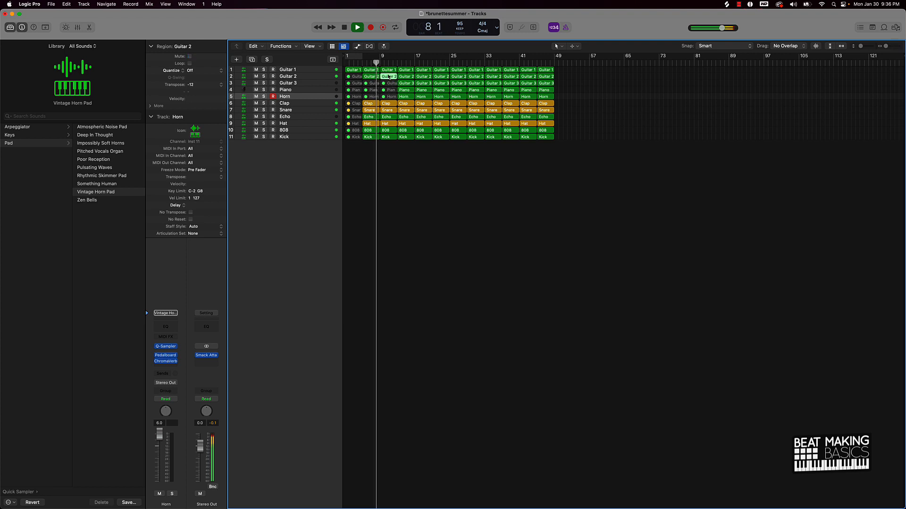
pyautogui.hotkey('ctrl', 'm')
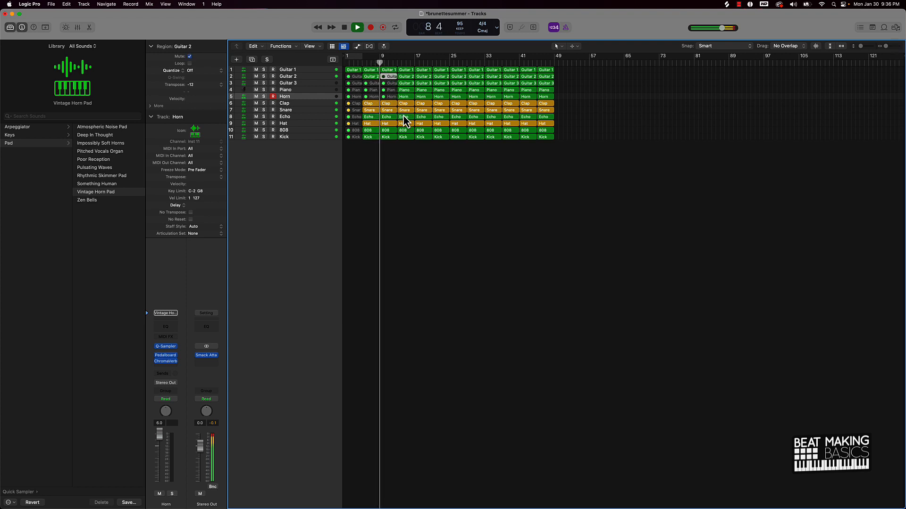
pyautogui.click(406, 76)
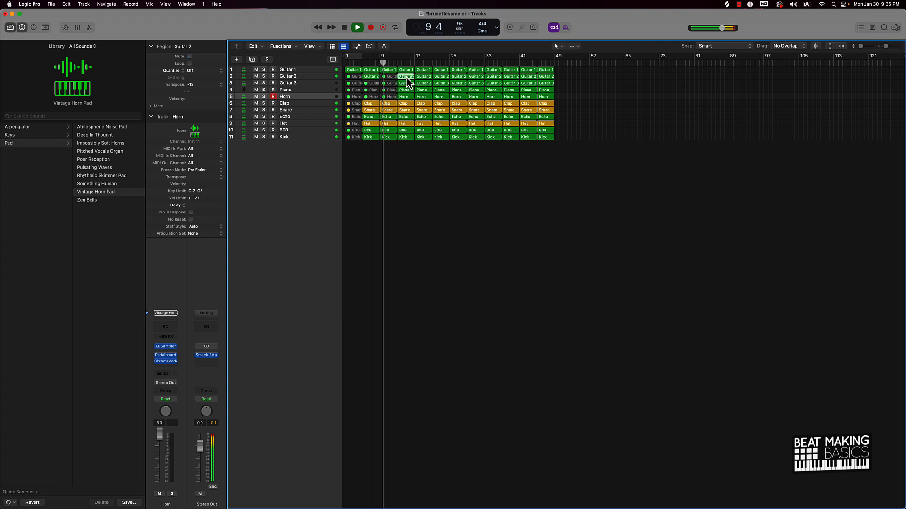
pyautogui.keyDown('shift'); pyautogui.click(406, 83); pyautogui.keyUp('shift')
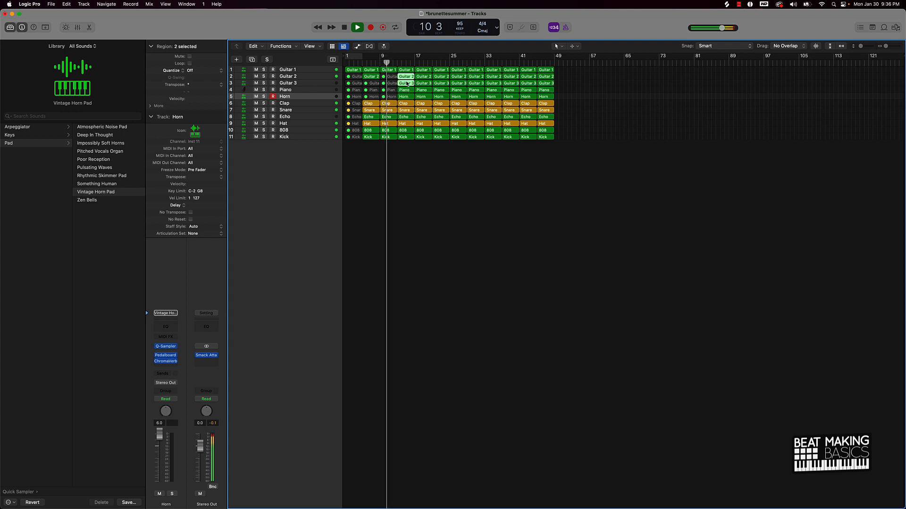
pyautogui.click(407, 89)
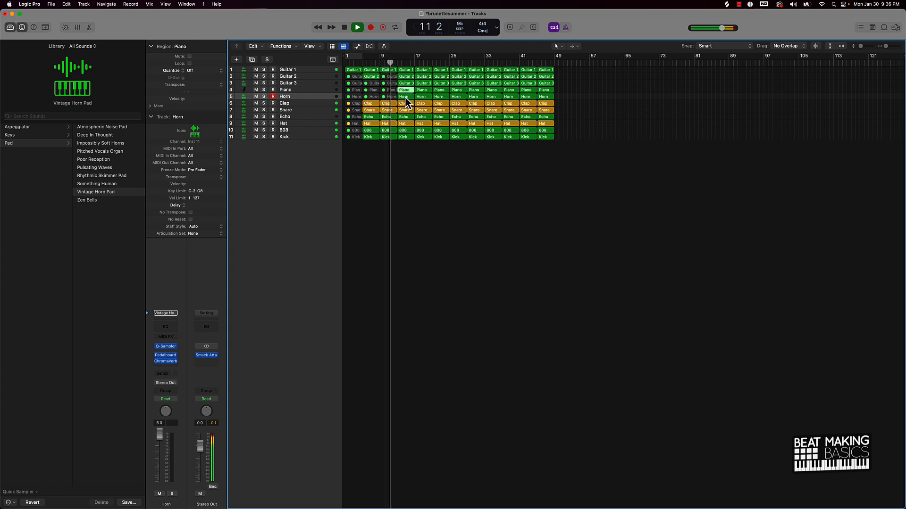
pyautogui.keyDown('shift'); pyautogui.click(405, 97); pyautogui.keyUp('shift')
pyautogui.keyDown('shift'); pyautogui.click(407, 76); pyautogui.keyUp('shift')
pyautogui.keyDown('shift'); pyautogui.click(407, 70); pyautogui.keyUp('shift')
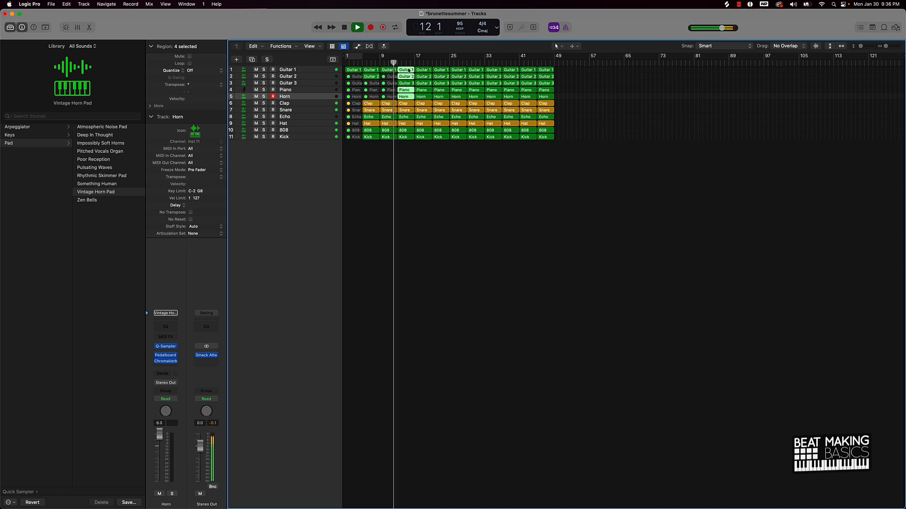
pyautogui.hotkey('ctrl', 'm')
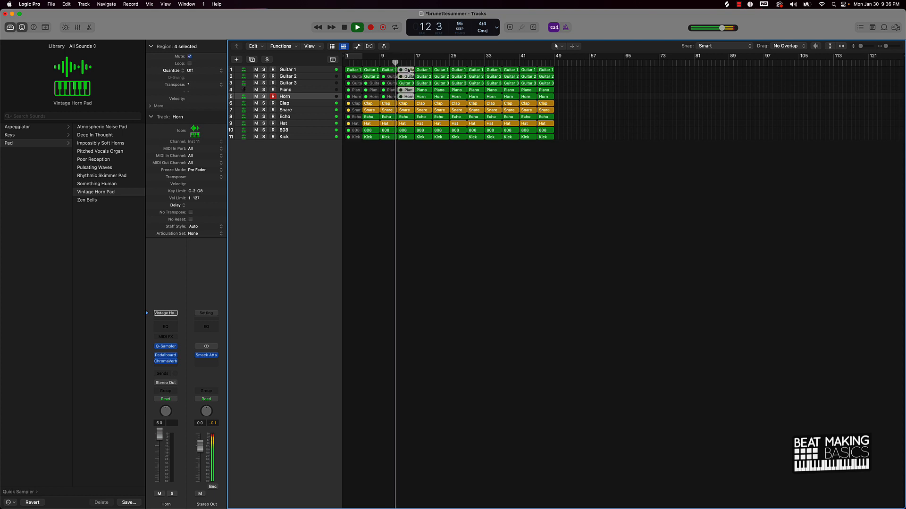
pyautogui.click(418, 159)
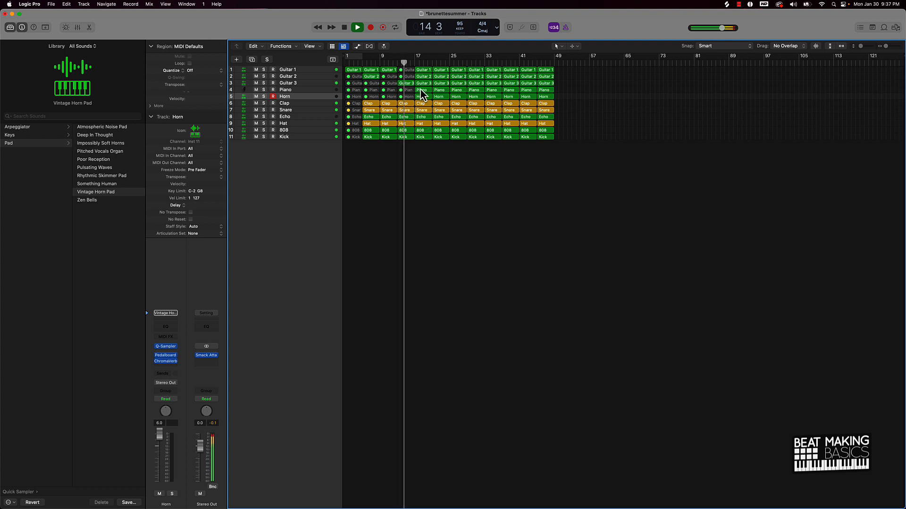
# - Mute the Piano and Horn regions that start at bar 17 and stop playback
pyautogui.click(423, 137)
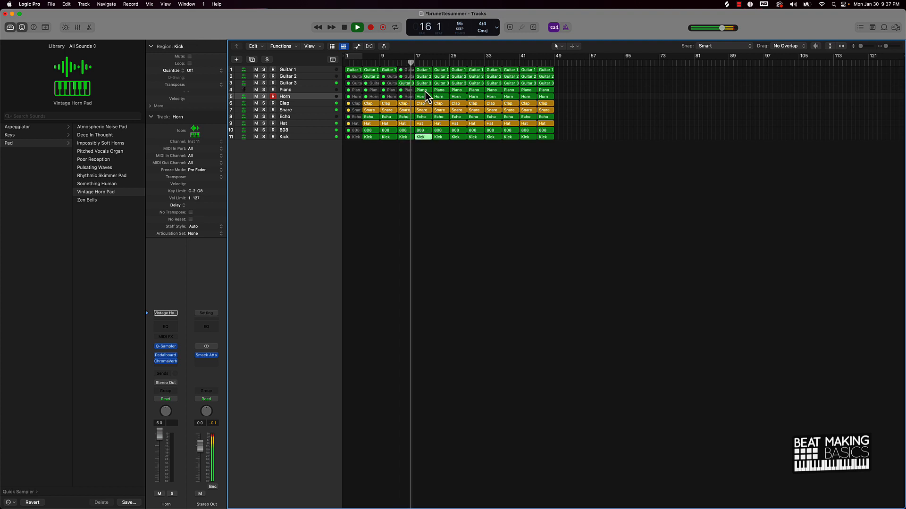
pyautogui.keyDown('shift'); pyautogui.click(425, 98); pyautogui.keyUp('shift')
pyautogui.hotkey('ctrl', 'm')
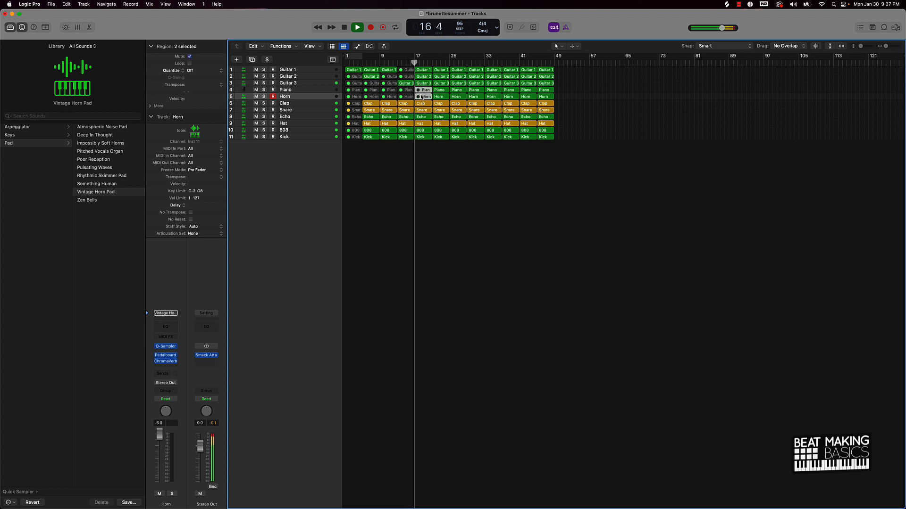
pyautogui.click(423, 76)
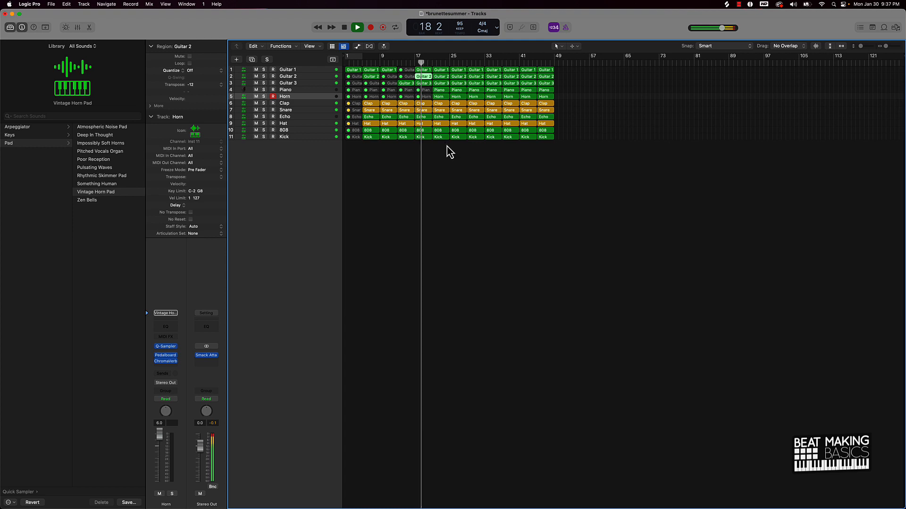
pyautogui.press('space')
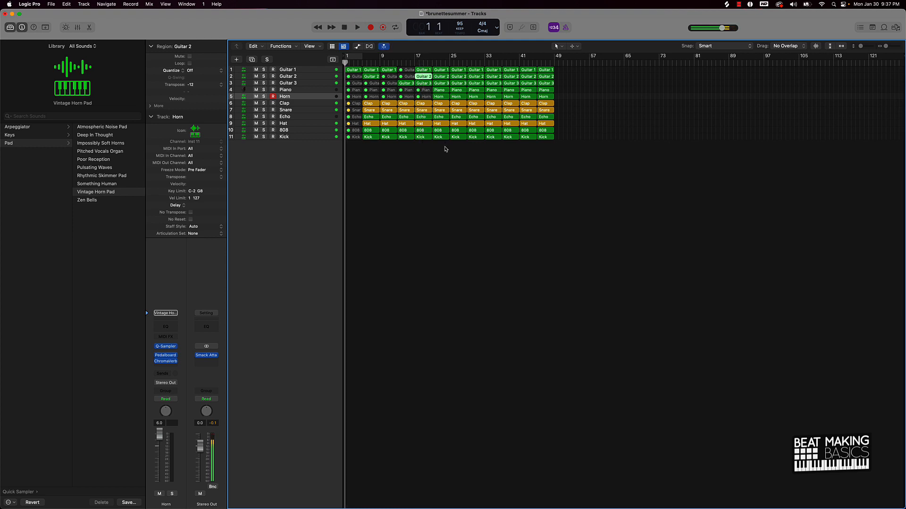
pyautogui.click(434, 170)
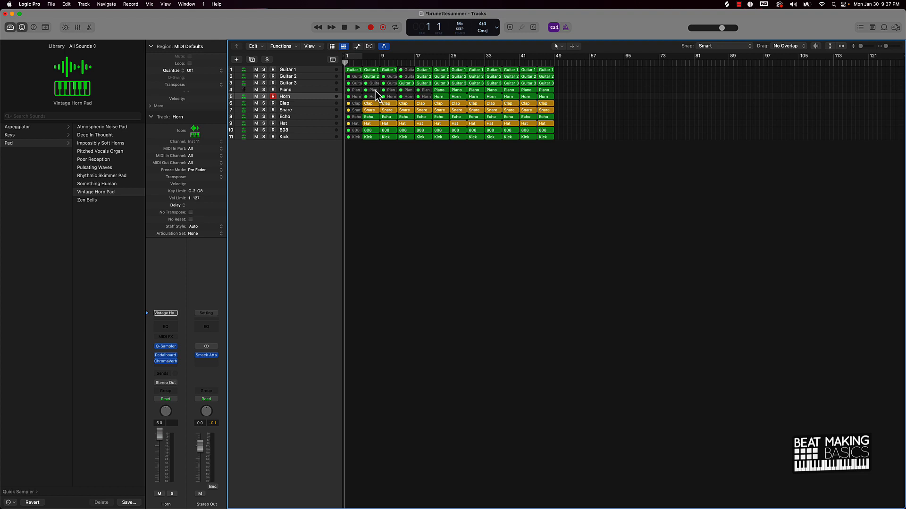
# - Mute the Clap, Snare, Echo, Hat, 808 and Kick regions that start at bar 5, and play from the beginning
pyautogui.moveTo(366, 166); pyautogui.dragTo(376, 103)
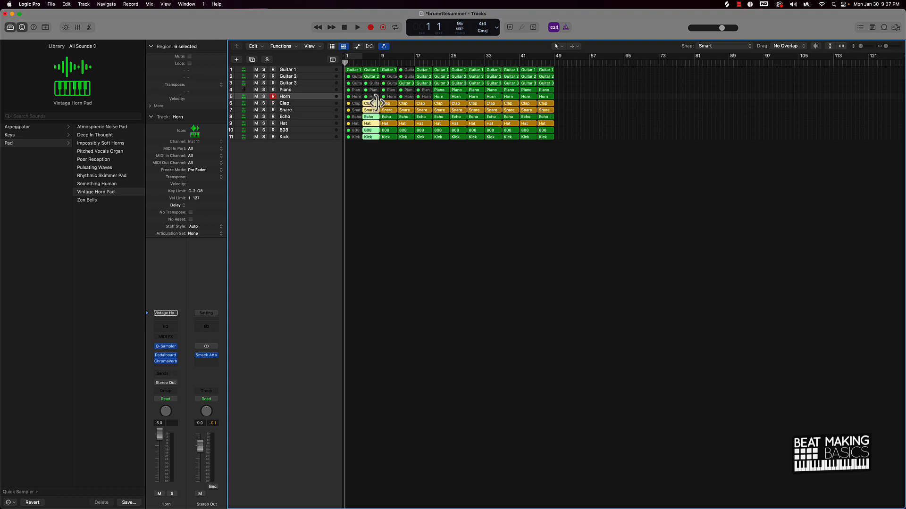
pyautogui.hotkey('ctrl', 'm')
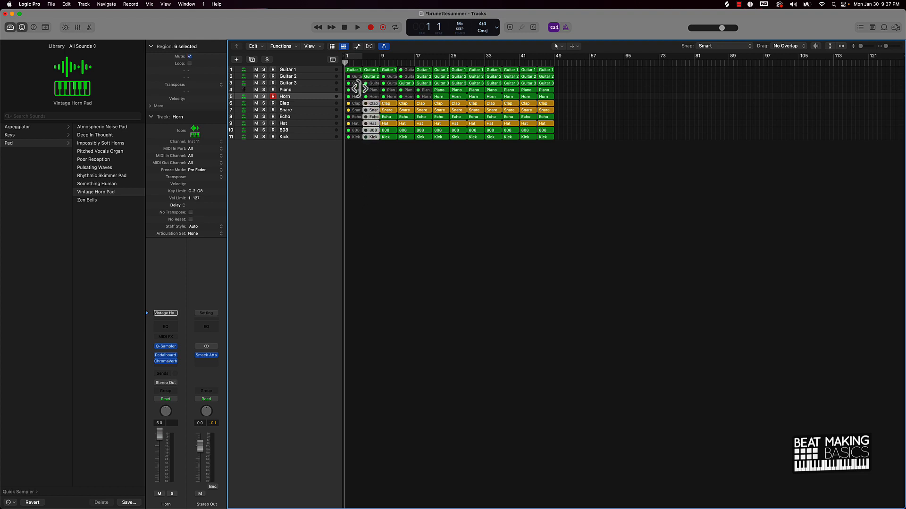
pyautogui.press('space')
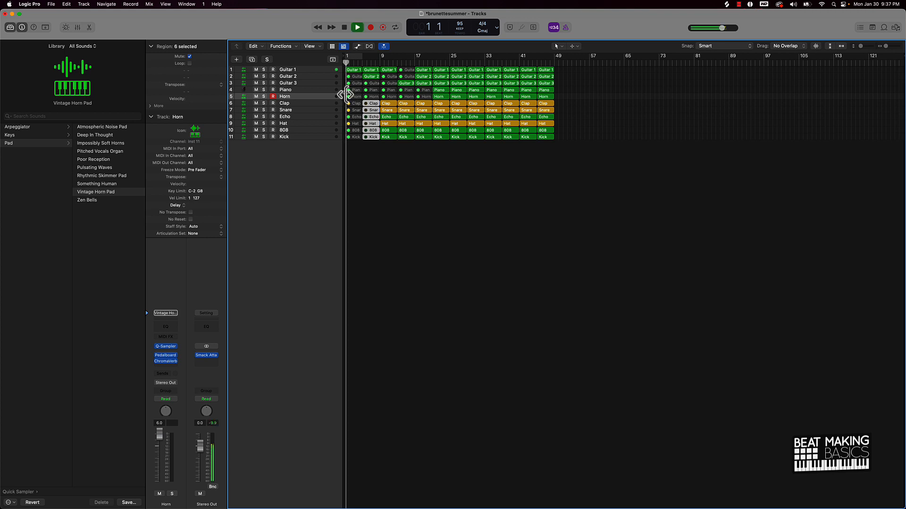
# - Unmute the Clap, Snare, Echo and Hat regions that start at bar 5
pyautogui.click(372, 104)
pyautogui.keyDown('shift'); pyautogui.click(372, 110); pyautogui.keyUp('shift')
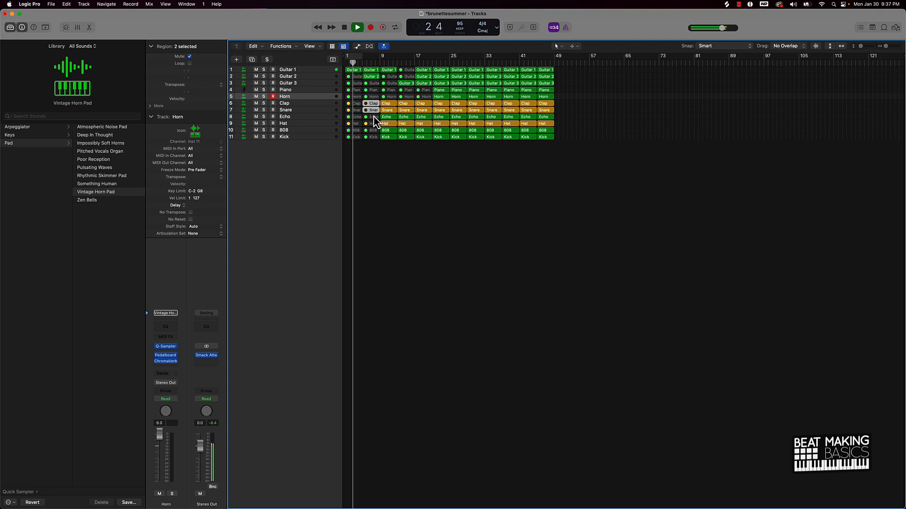
pyautogui.keyDown('shift'); pyautogui.click(373, 117); pyautogui.keyUp('shift')
pyautogui.keyDown('shift'); pyautogui.click(373, 123); pyautogui.keyUp('shift')
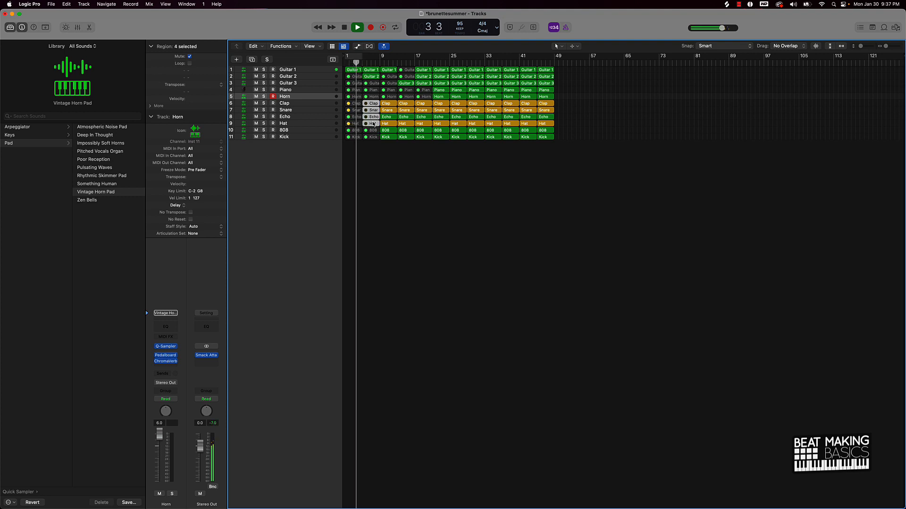
pyautogui.hotkey('ctrl', 'm')
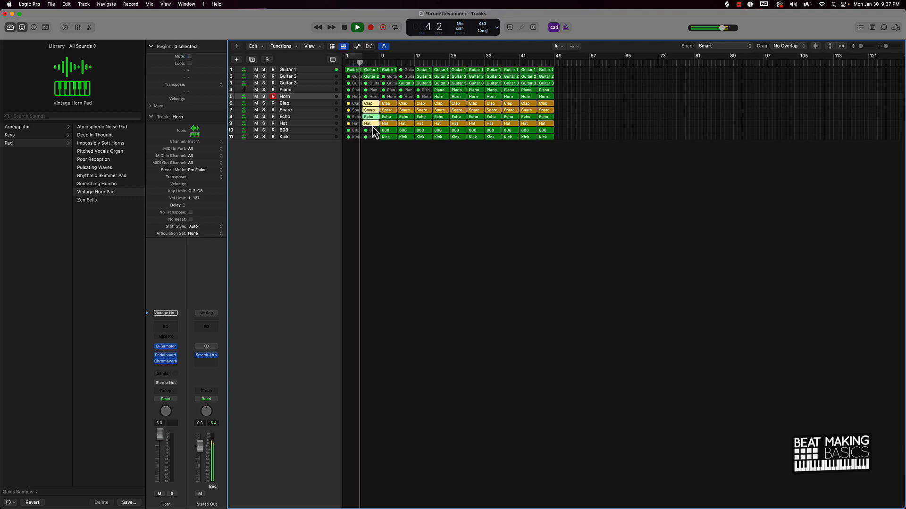
# - Unmute the 808 region at bar 5 to audition it, and mute it again
pyautogui.click(373, 130)
pyautogui.hotkey('ctrl', 'm')
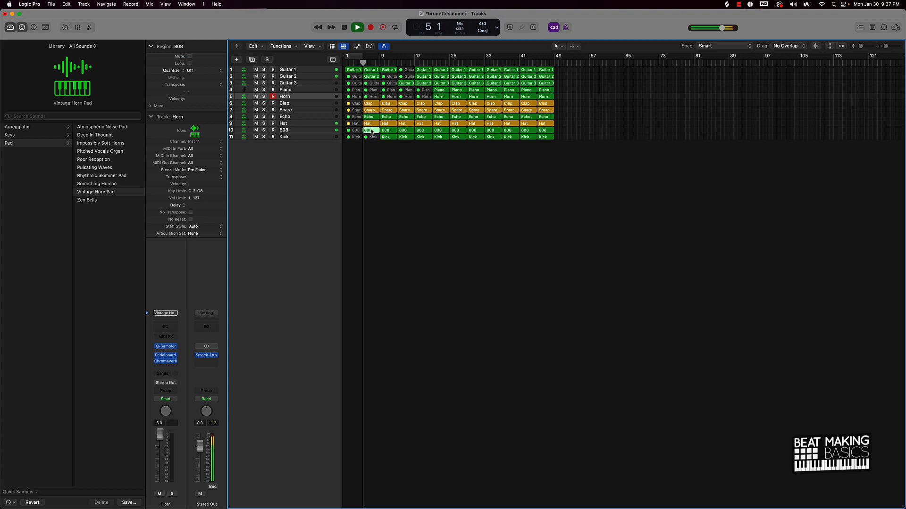
pyautogui.hotkey('ctrl', 'm')
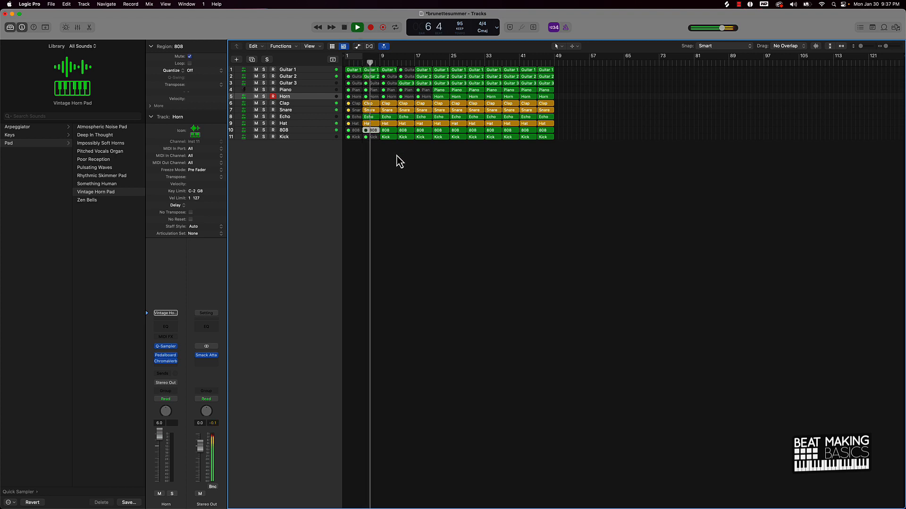
pyautogui.click(399, 161)
# - Unmute the Guitar 2, Guitar 3, Piano and Horn regions that start at bar 9, and mute Horn again
pyautogui.click(391, 76)
pyautogui.keyDown('shift'); pyautogui.click(390, 83); pyautogui.keyUp('shift')
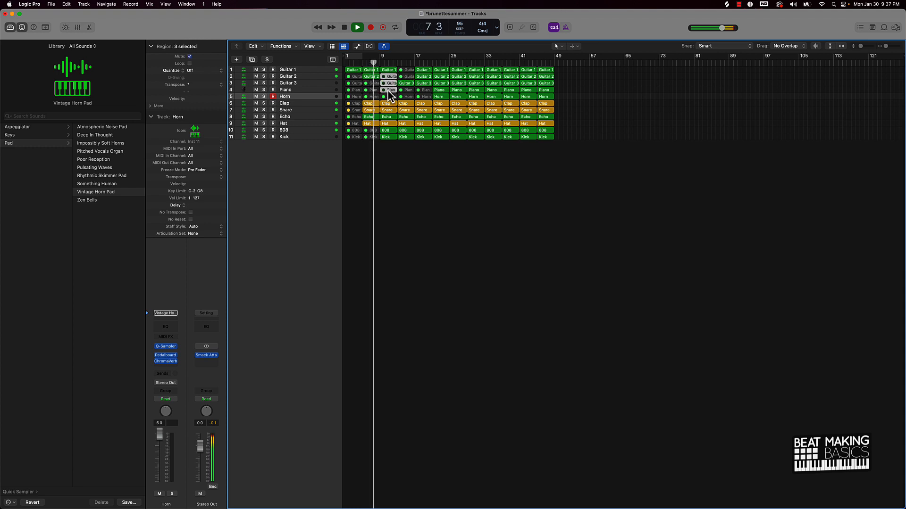
pyautogui.keyDown('shift'); pyautogui.click(389, 90); pyautogui.keyUp('shift')
pyautogui.keyDown('shift'); pyautogui.click(390, 96); pyautogui.keyUp('shift')
pyautogui.hotkey('ctrl', 'm')
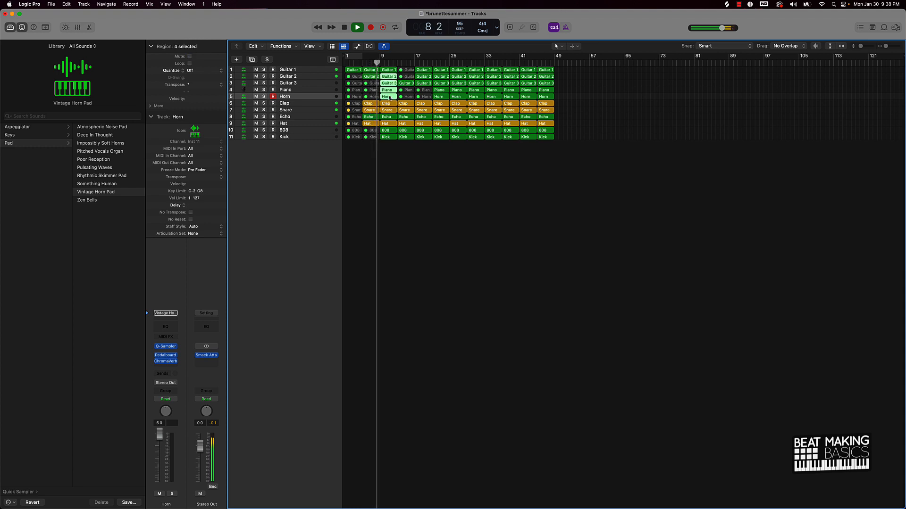
pyautogui.click(401, 158)
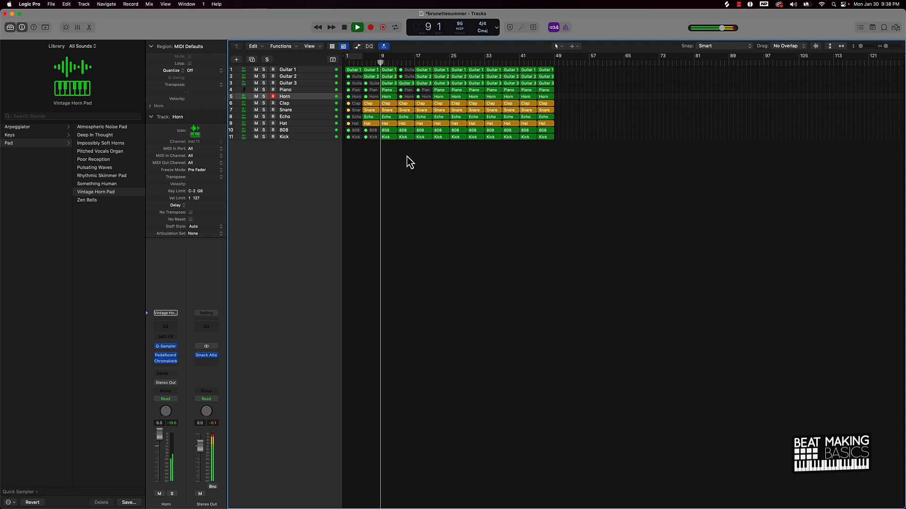
pyautogui.click(386, 97)
pyautogui.hotkey('ctrl', 'm')
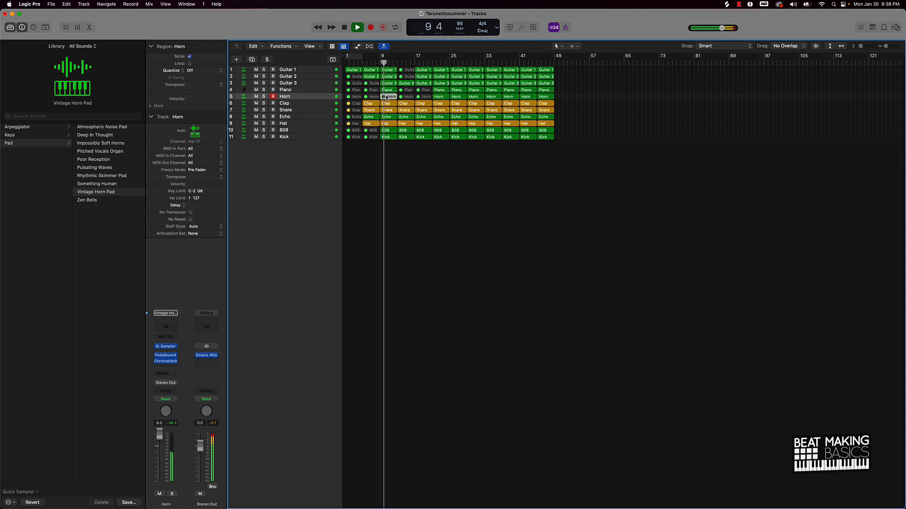
# - Unmute the Guitar 1, Guitar 2, Piano and Horn regions at bar 13, and return the stopped playhead to the start
pyautogui.click(408, 96)
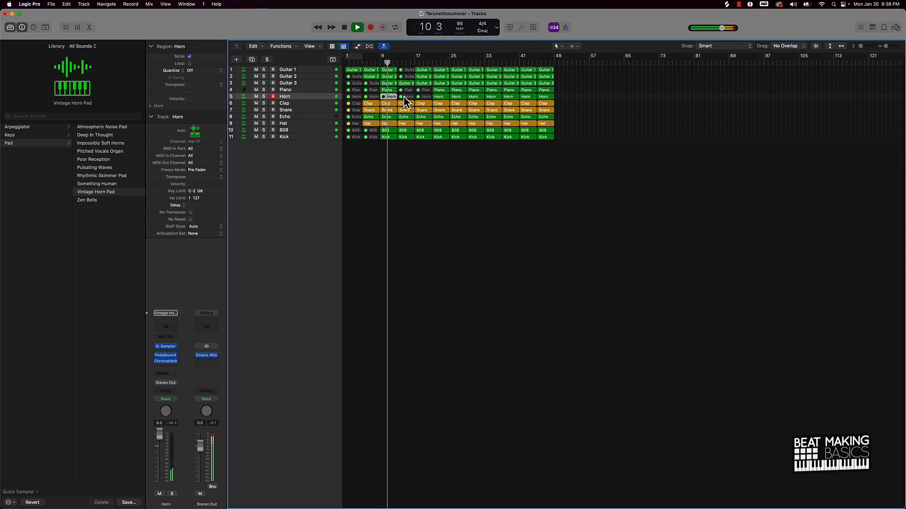
pyautogui.keyDown('shift'); pyautogui.click(409, 90); pyautogui.keyUp('shift')
pyautogui.keyDown('shift'); pyautogui.click(407, 75); pyautogui.keyUp('shift')
pyautogui.keyDown('shift'); pyautogui.click(406, 70); pyautogui.keyUp('shift')
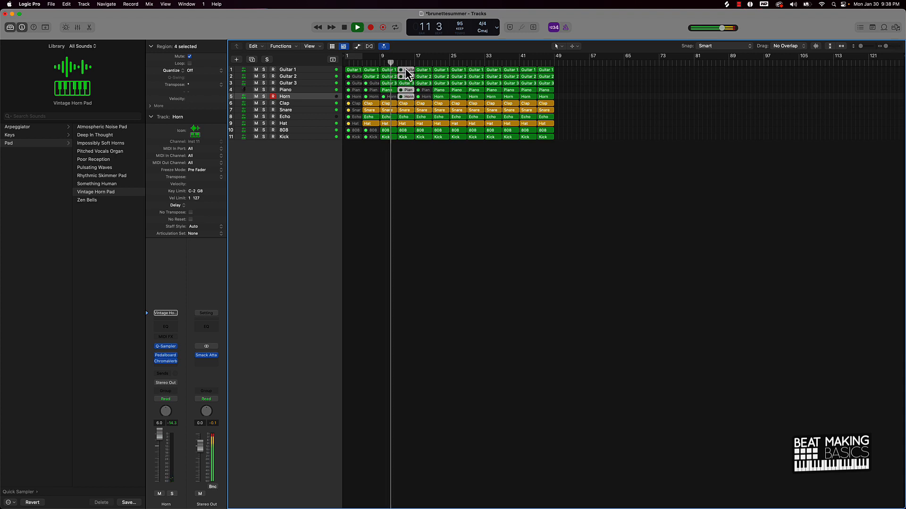
pyautogui.hotkey('ctrl', 'm')
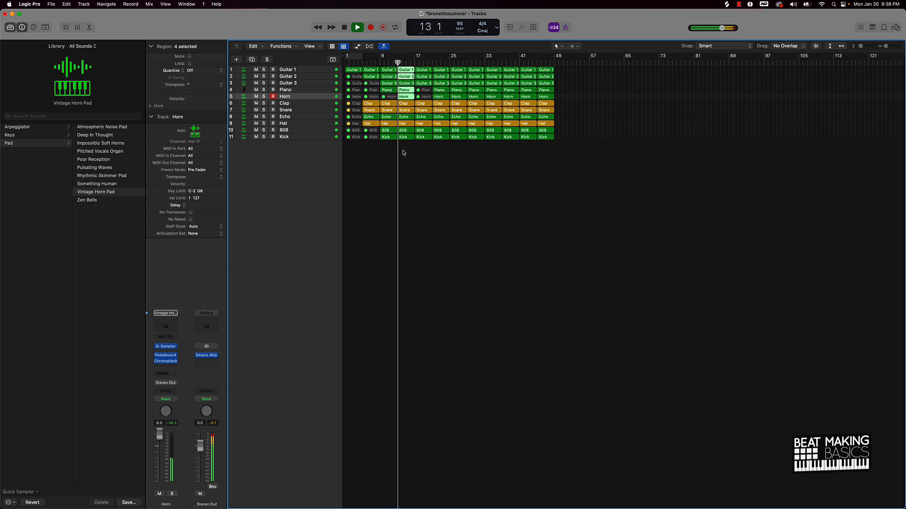
pyautogui.click(426, 153)
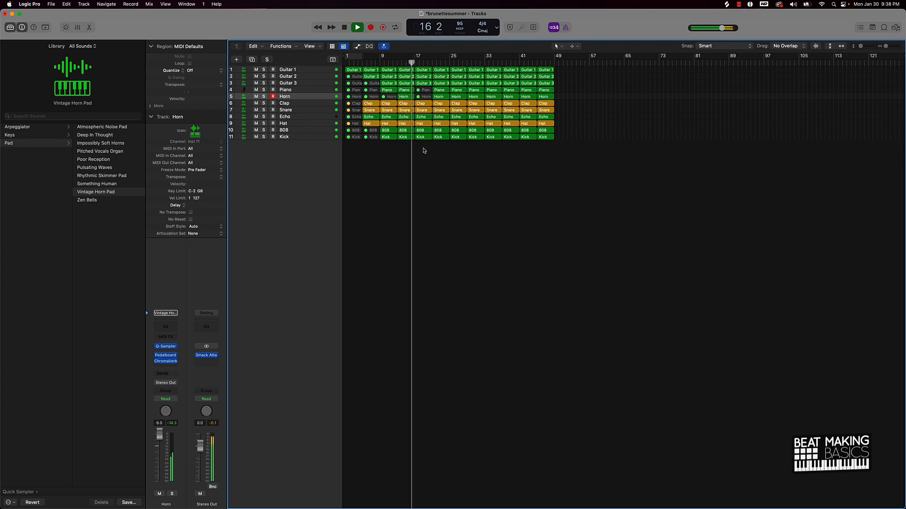
pyautogui.press('space')
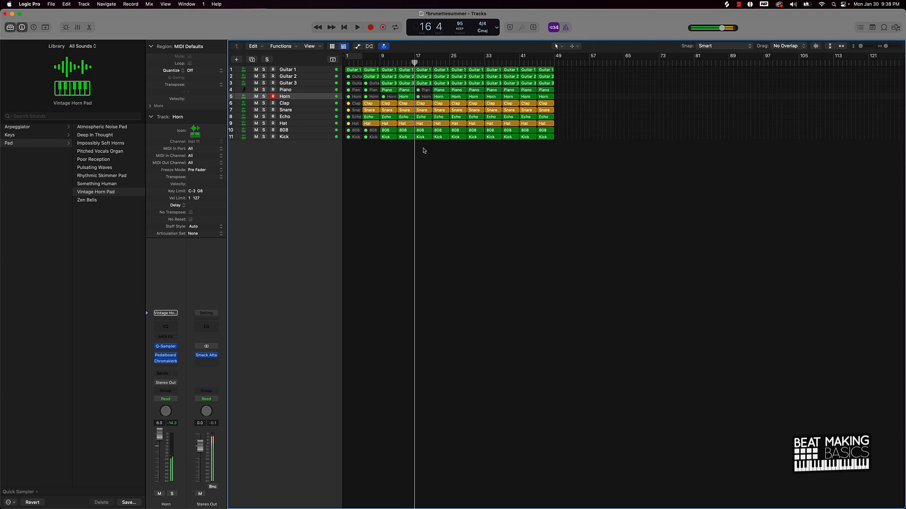
pyautogui.press('Return')
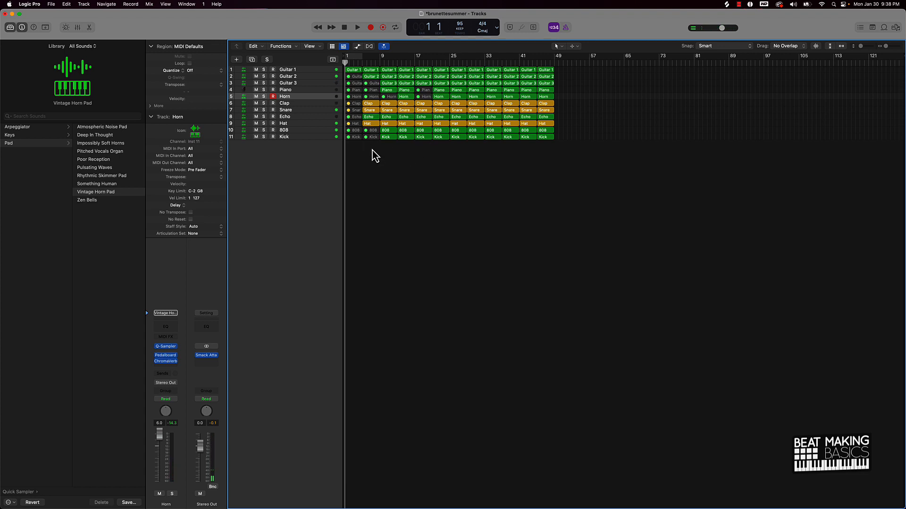
# - Select all regions in the first eight bars, replace that selection with bars 9 to 16, and show the global tracks
pyautogui.moveTo(372, 150); pyautogui.dragTo(335, 59)
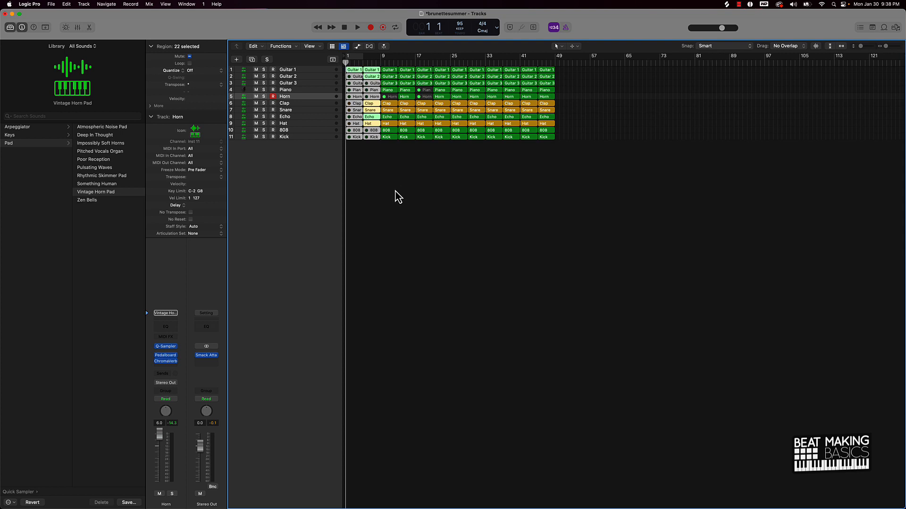
pyautogui.click(396, 189)
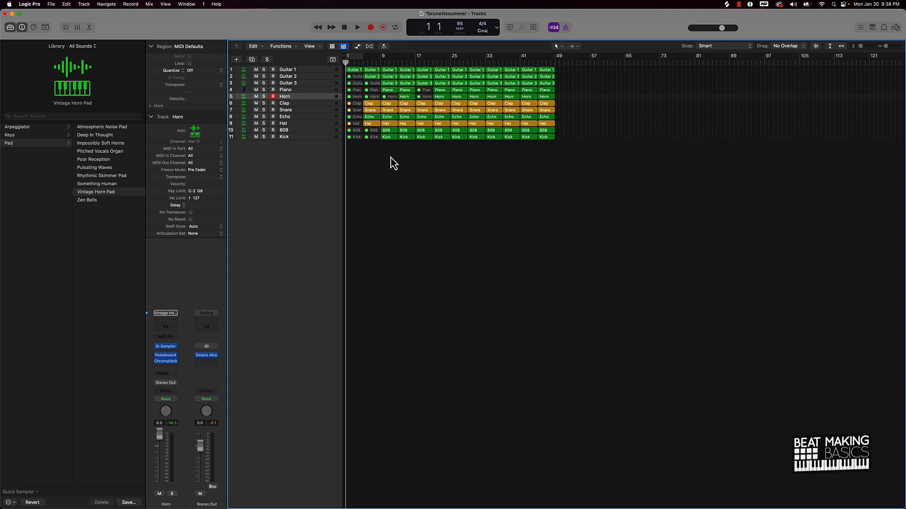
pyautogui.moveTo(390, 159); pyautogui.dragTo(396, 63)
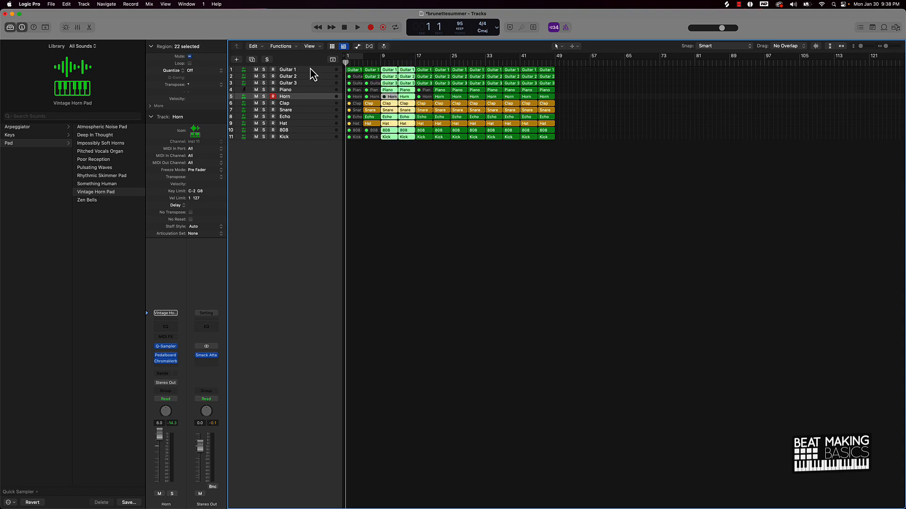
pyautogui.click(333, 60)
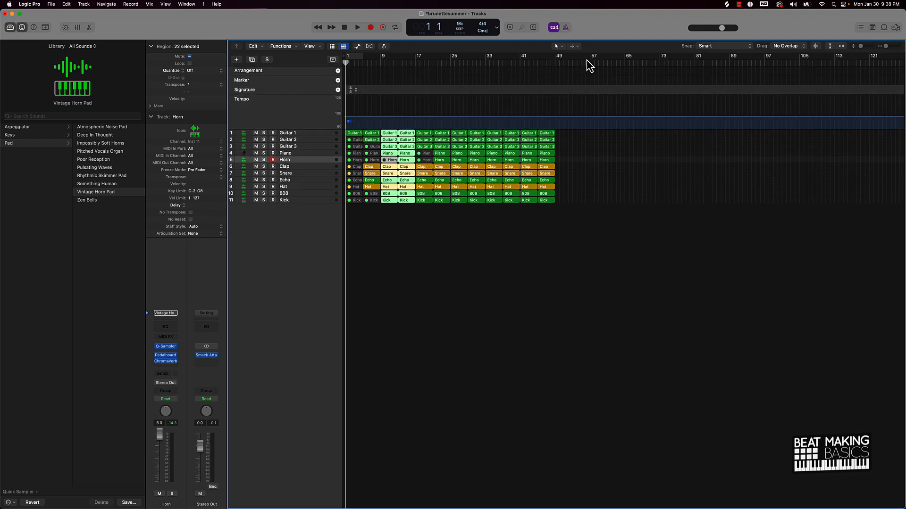
# - Hide the global tracks and color the selected regions in bars 9 to 16 purple
pyautogui.click(332, 60)
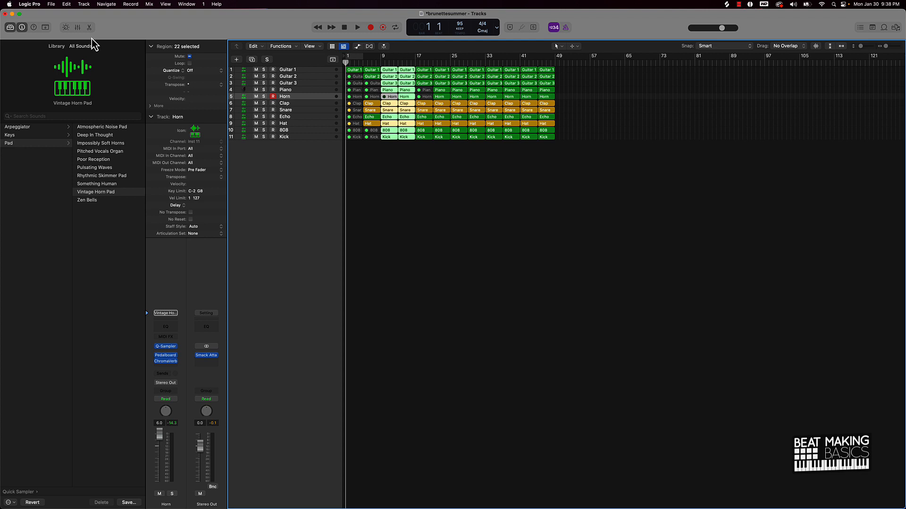
pyautogui.click(45, 27)
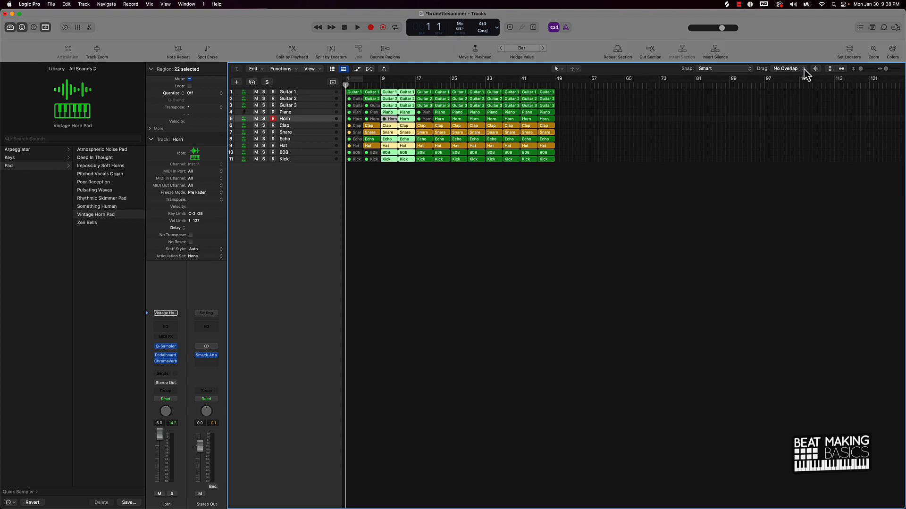
pyautogui.click(892, 51)
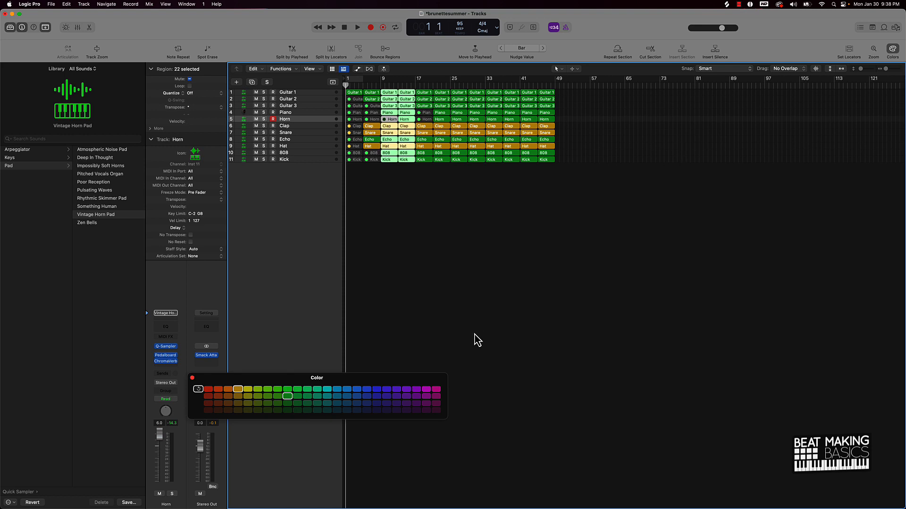
pyautogui.click(408, 390)
pyautogui.click(414, 186)
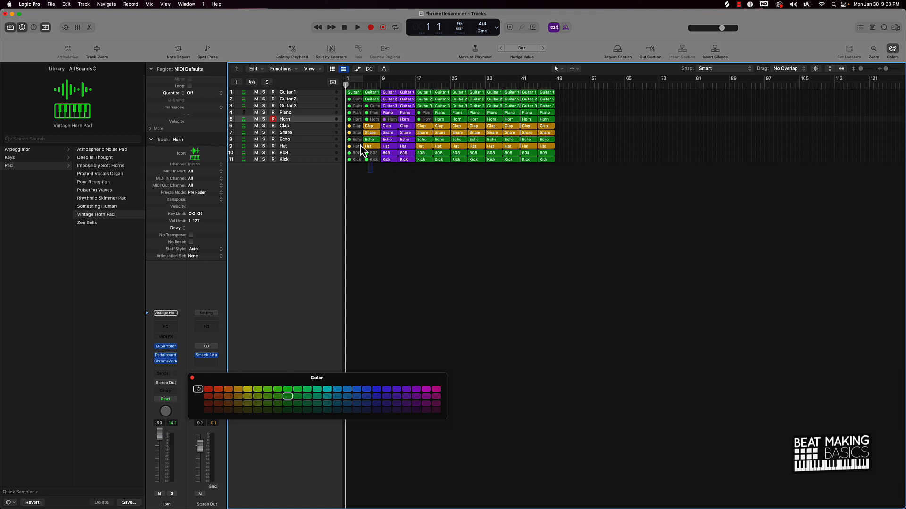
# - Color all regions in the first eight bars teal
pyautogui.moveTo(362, 146); pyautogui.dragTo(295, 134)
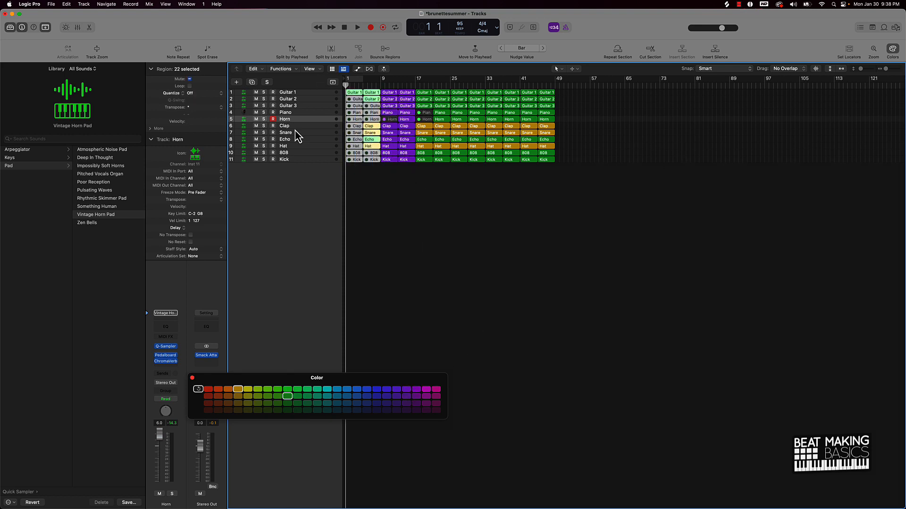
pyautogui.click(288, 389)
pyautogui.click(318, 392)
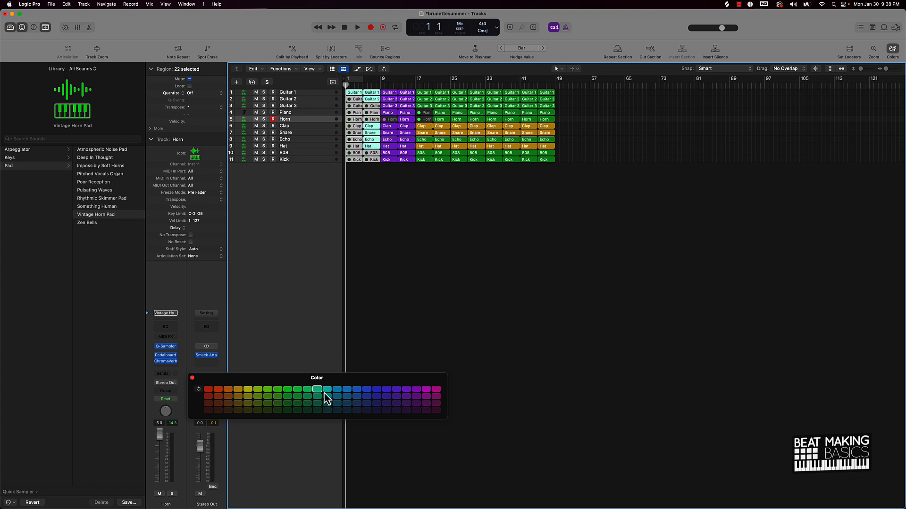
pyautogui.click(439, 259)
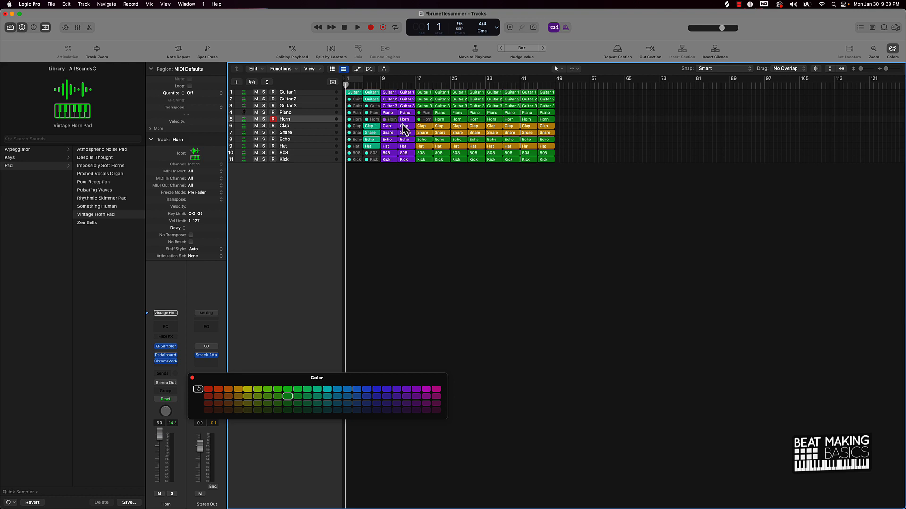
# - Mark bars 17 to 33 as the cycle range and mute the Kick regions at bars 17 and 21
pyautogui.hscroll(1, 401, 123)
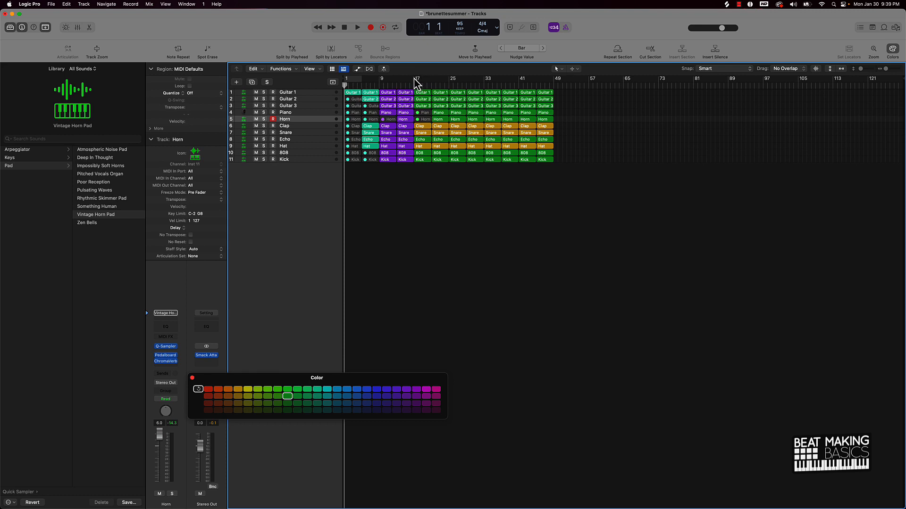
pyautogui.moveTo(415, 82); pyautogui.dragTo(483, 84)
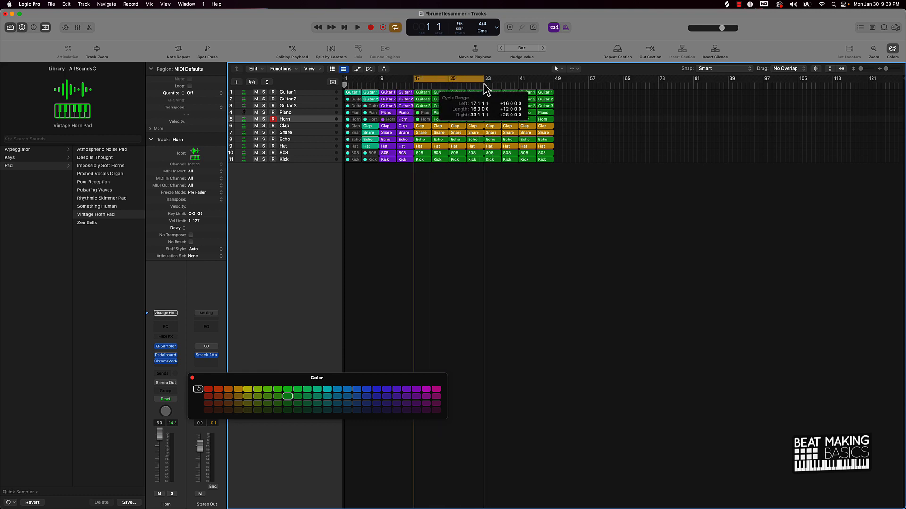
pyautogui.moveTo(423, 170); pyautogui.dragTo(440, 163)
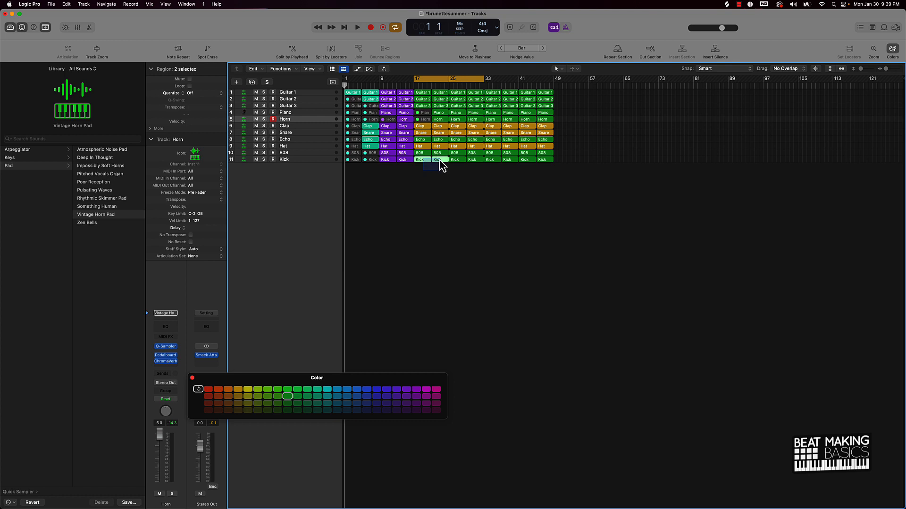
pyautogui.press('m')
# - Mute the Horn and Piano regions that start at bars 21, 25 and 29
pyautogui.click(437, 119)
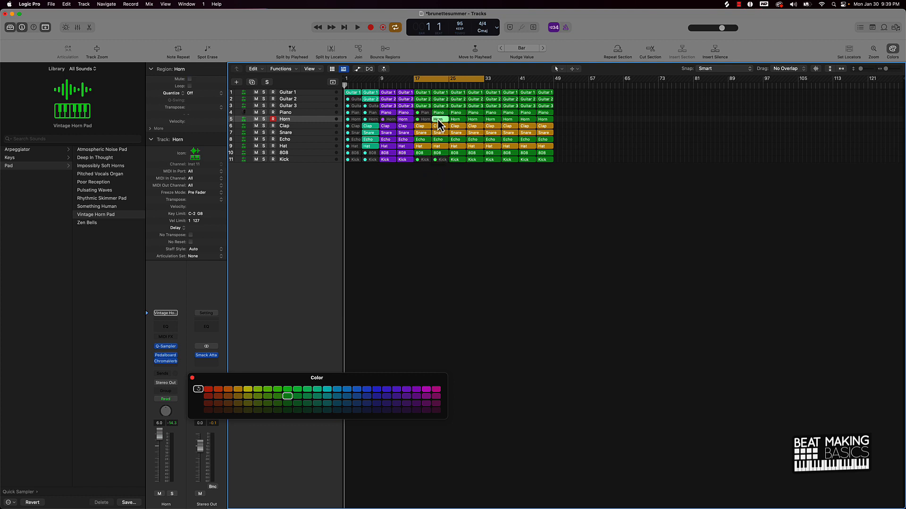
pyautogui.keyDown('shift'); pyautogui.click(472, 119); pyautogui.keyUp('shift')
pyautogui.press('m')
pyautogui.click(444, 113)
pyautogui.press('m')
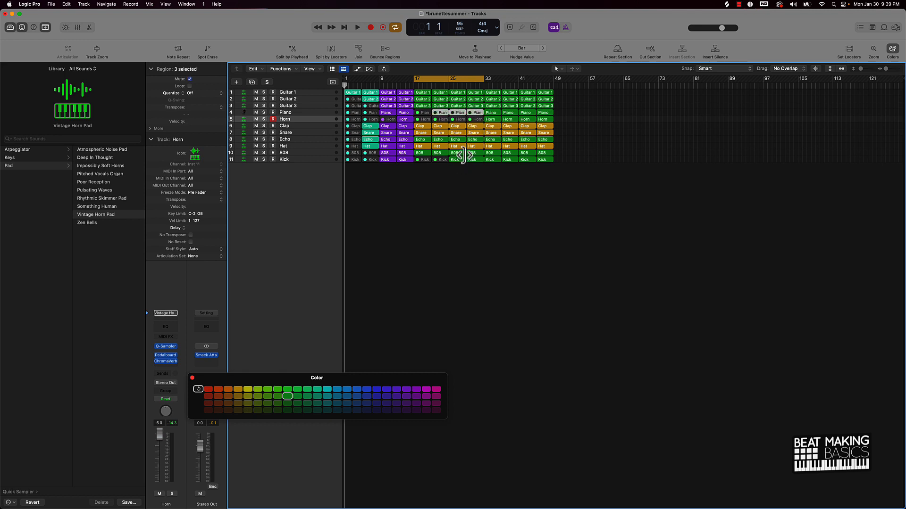
# - Mute the 808 region at bar 17 and the Guitar 2 and Guitar 3 regions at bars 17 and 21
pyautogui.click(424, 154)
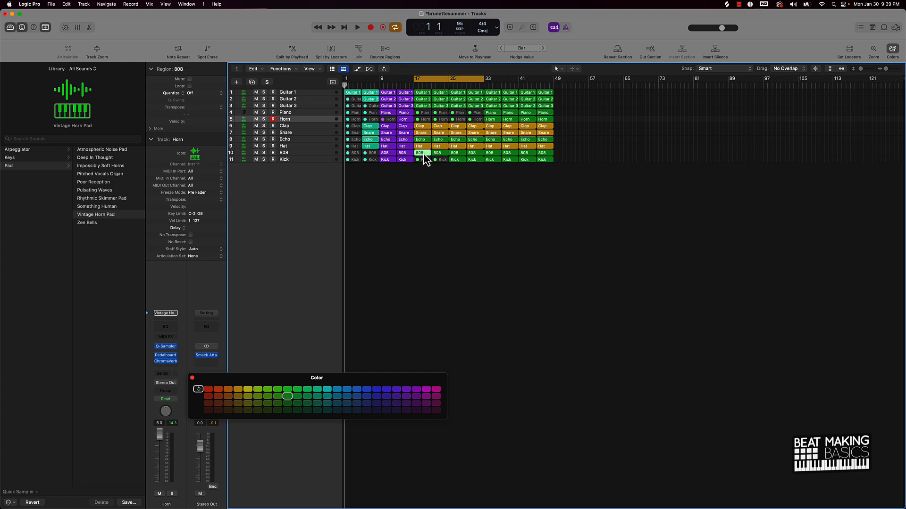
pyautogui.hotkey('ctrl', 'm')
pyautogui.click(423, 100)
pyautogui.keyDown('shift'); pyautogui.click(424, 107); pyautogui.keyUp('shift')
pyautogui.keyDown('shift'); pyautogui.click(440, 106); pyautogui.keyUp('shift')
pyautogui.keyDown('shift'); pyautogui.click(442, 99); pyautogui.keyUp('shift')
pyautogui.hotkey('ctrl', 'm')
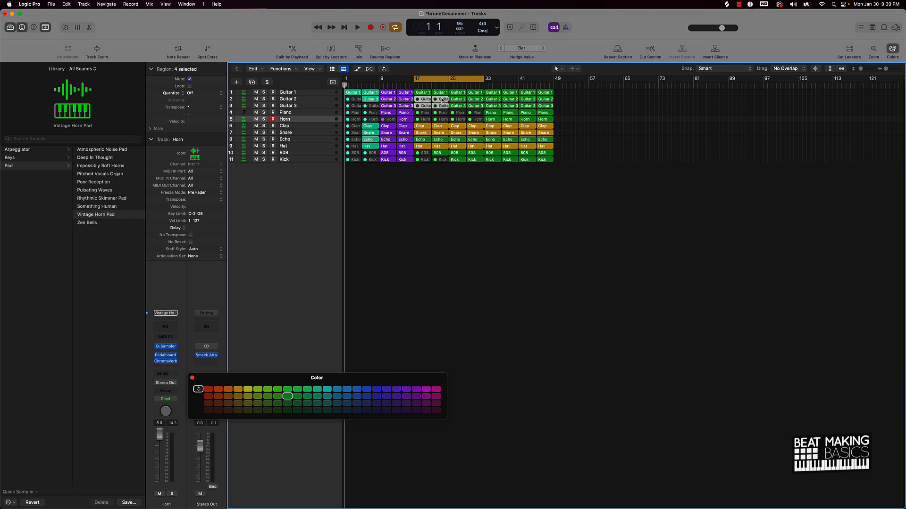
# - Mute the Guitar 1 and Guitar 2 regions at bars 25 and 29
pyautogui.click(456, 93)
pyautogui.keyDown('shift'); pyautogui.click(457, 100); pyautogui.keyUp('shift')
pyautogui.keyDown('shift'); pyautogui.click(477, 99); pyautogui.keyUp('shift')
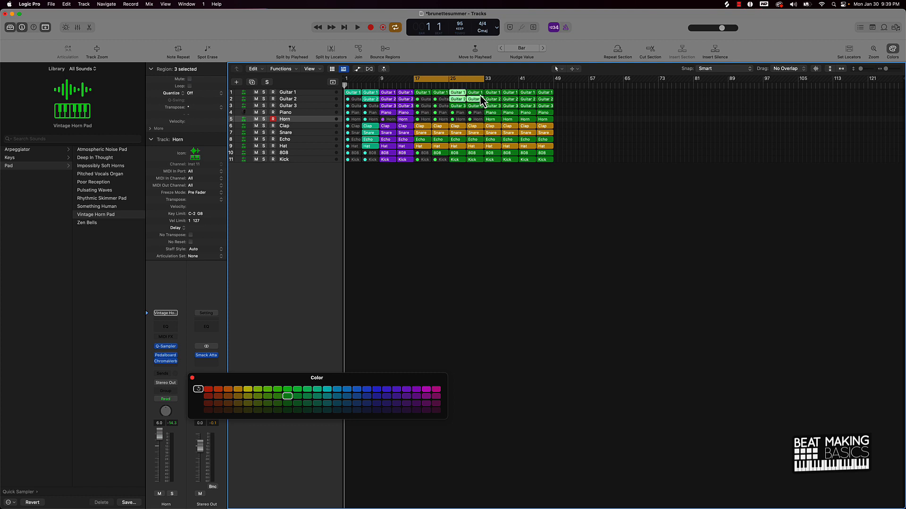
pyautogui.hotkey('ctrl', 'm')
pyautogui.click(480, 197)
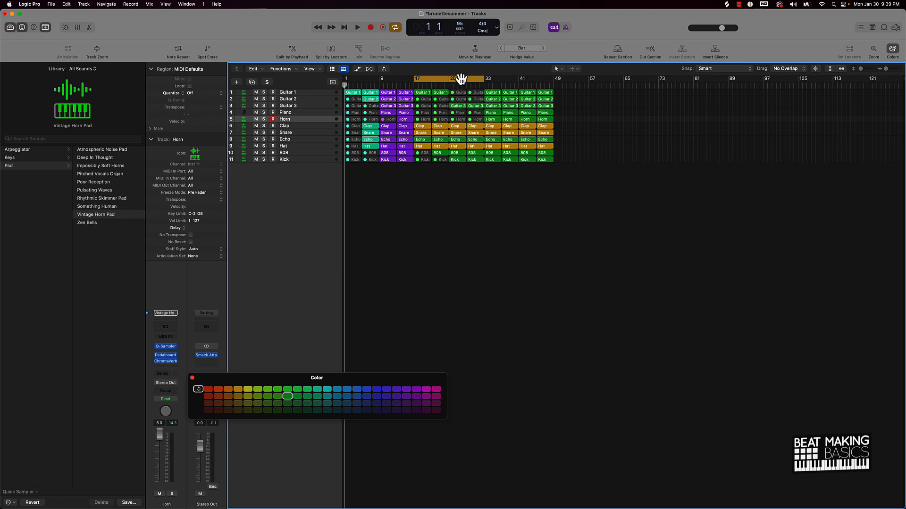
# - Turn off the cycle range and delete all regions from bar 33 onward
pyautogui.click(442, 85)
pyautogui.moveTo(486, 171); pyautogui.dragTo(591, 89)
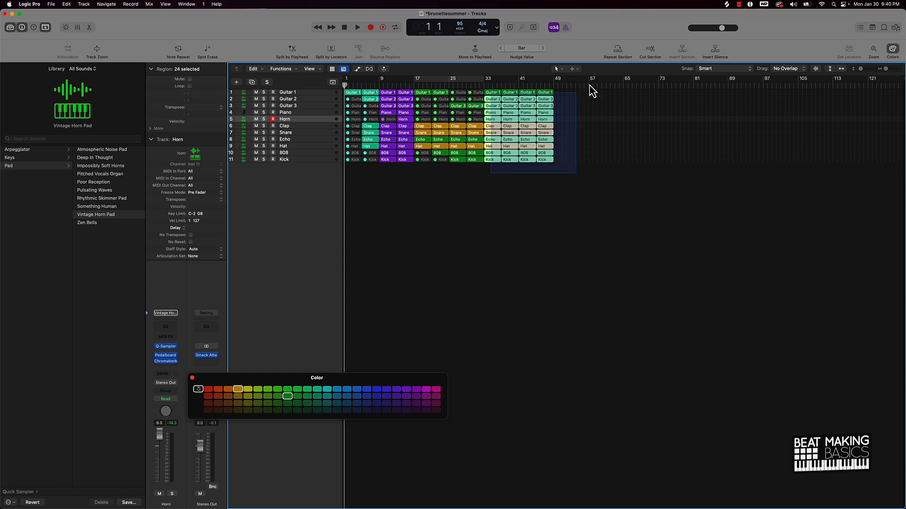
pyautogui.press('Delete')
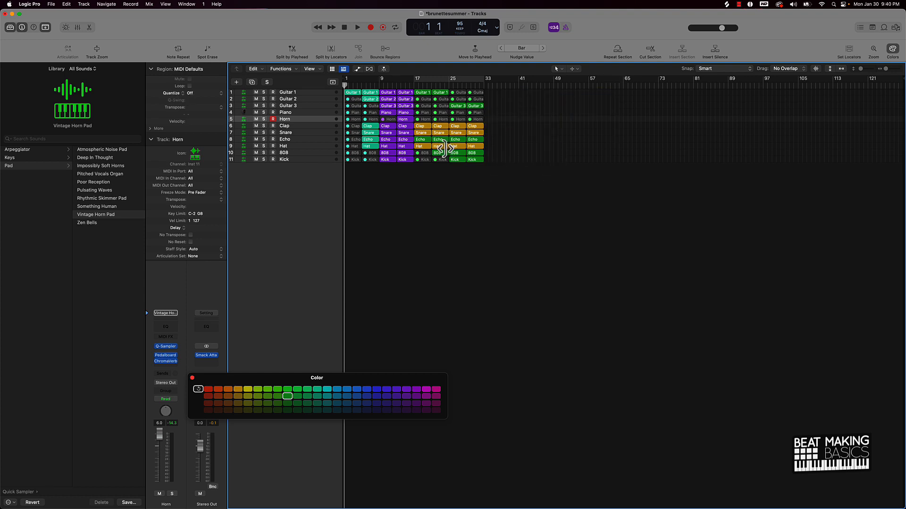
# - Color all regions in bars 17 to 32 orange
pyautogui.moveTo(487, 175); pyautogui.dragTo(427, 84)
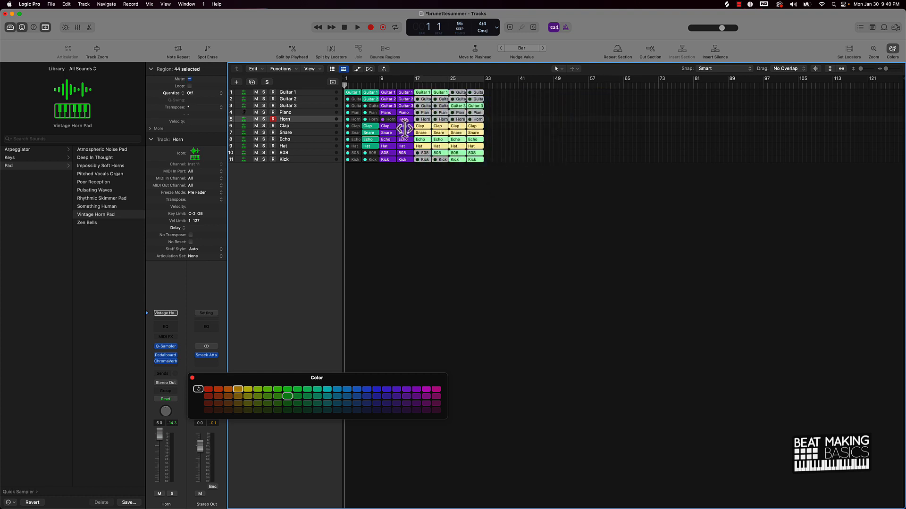
pyautogui.click(228, 390)
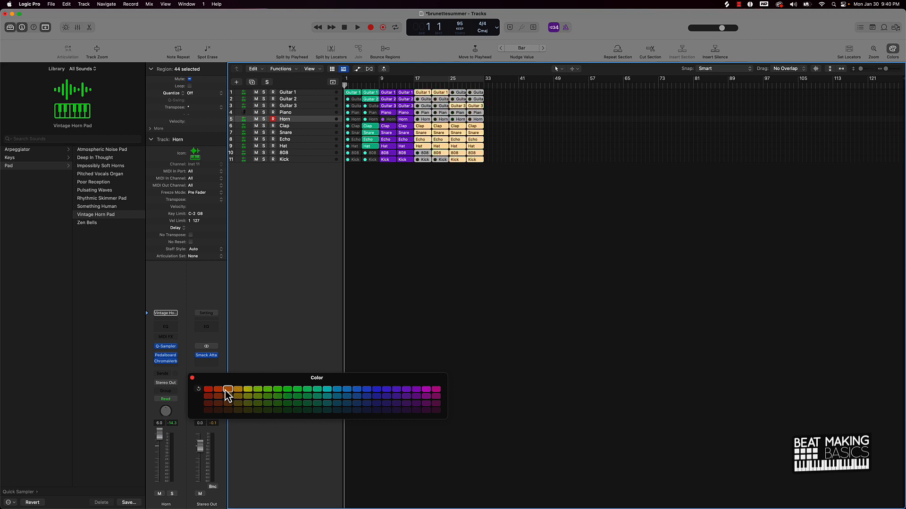
pyautogui.click(480, 309)
# - Split the Clap, Snare, Hat and Kick regions at bar 32 and mute the short pieces after the cut
pyautogui.click(489, 84)
pyautogui.moveTo(489, 85); pyautogui.dragTo(477, 90)
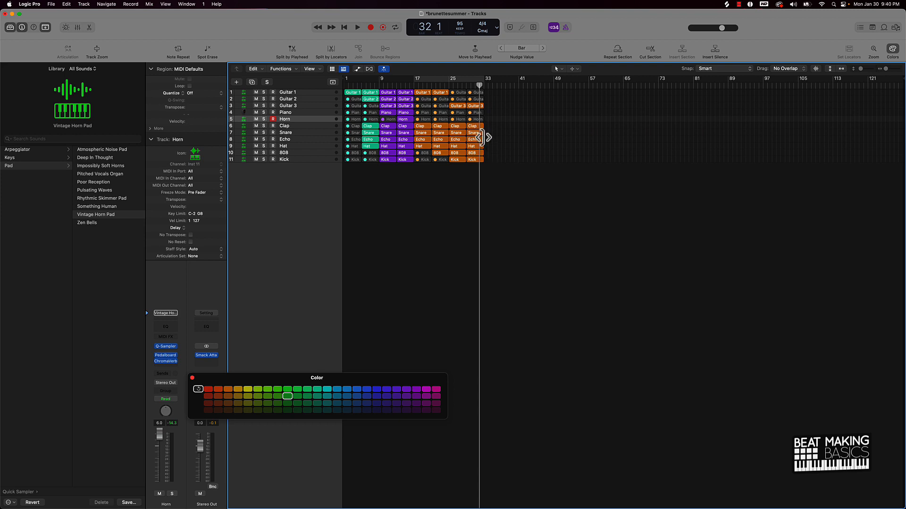
pyautogui.click(474, 160)
pyautogui.keyDown('shift'); pyautogui.click(474, 146); pyautogui.keyUp('shift')
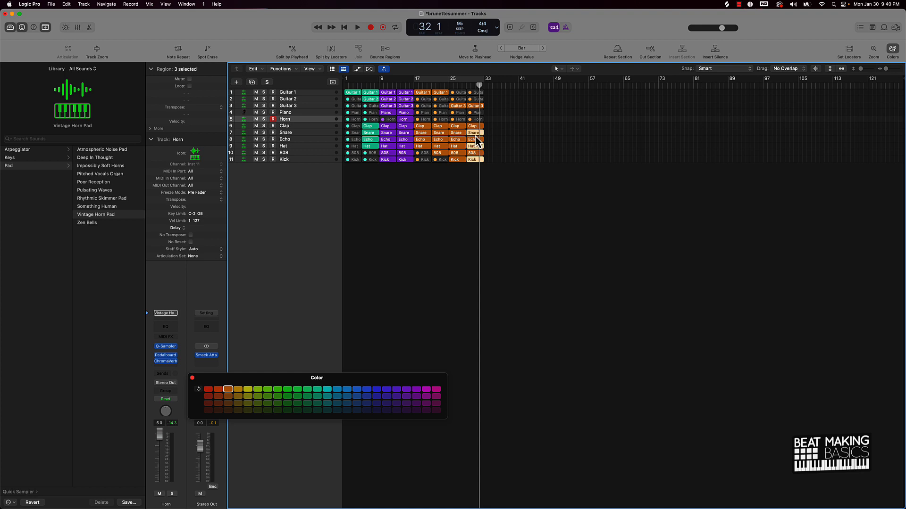
pyautogui.keyDown('shift'); pyautogui.click(474, 139); pyautogui.keyUp('shift')
pyautogui.press('super+t')
pyautogui.hotkey('ctrl', 'm')
pyautogui.click(491, 175)
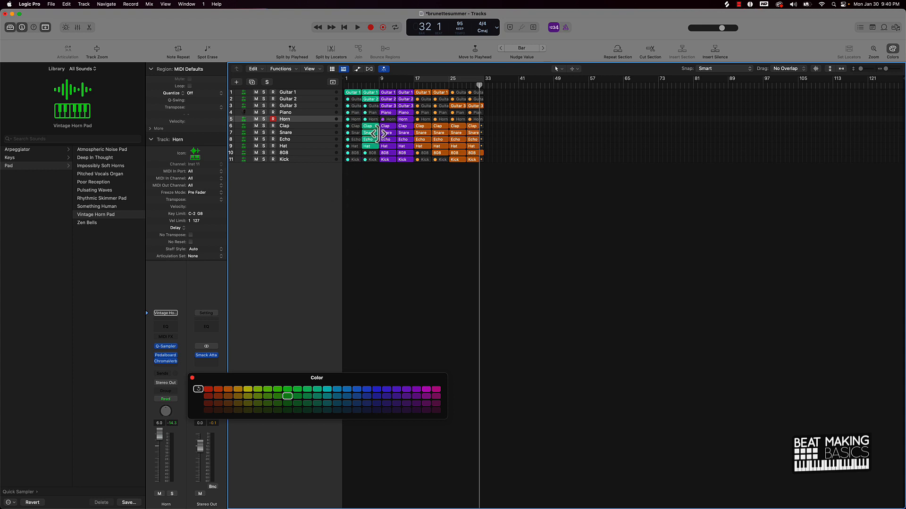
# - Try unmuting the Horn region at bar 9
pyautogui.click(386, 120)
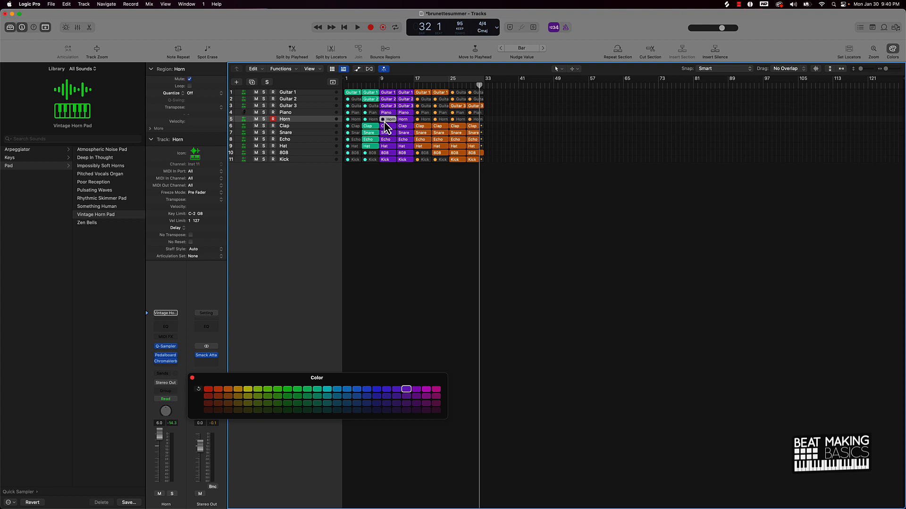
pyautogui.hotkey('ctrl', 'm')
pyautogui.click(437, 200)
# - Split the Clap, Snare and Hat regions at bar 24 and mute the short pieces after the cut
pyautogui.click(446, 86)
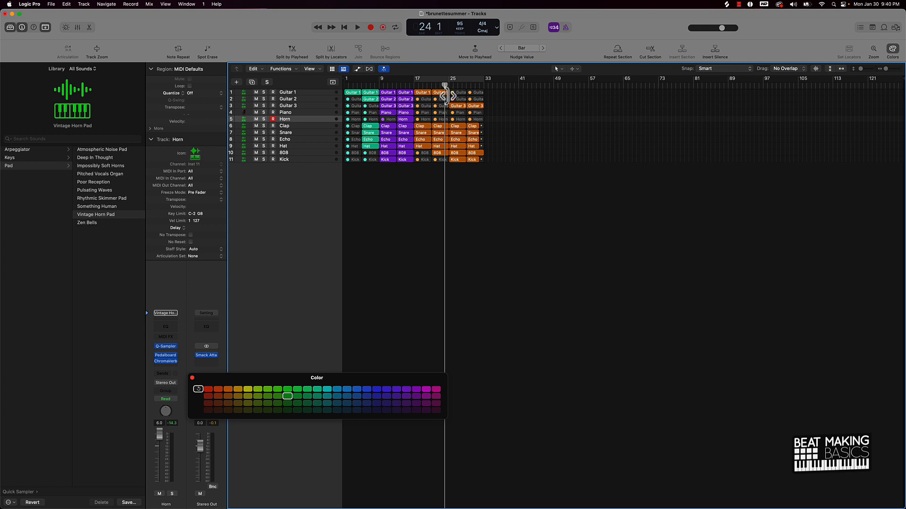
pyautogui.click(442, 147)
pyautogui.keyDown('shift'); pyautogui.click(442, 139); pyautogui.keyUp('shift')
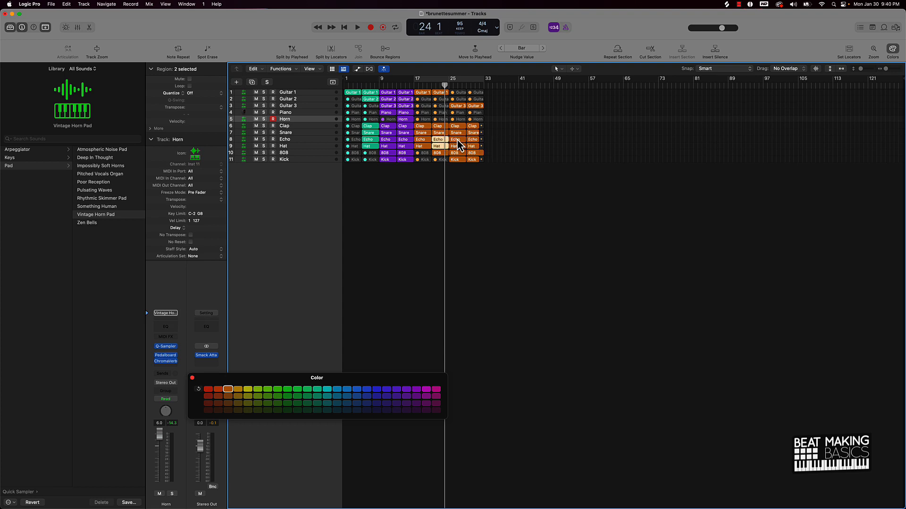
pyautogui.moveTo(456, 139); pyautogui.dragTo(473, 140)
pyautogui.keyDown('shift'); pyautogui.click(443, 134); pyautogui.keyUp('shift')
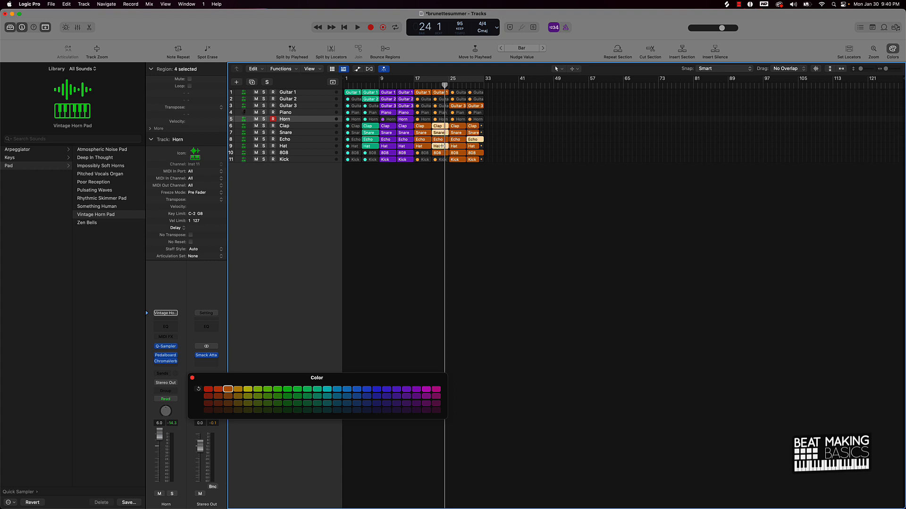
pyautogui.keyDown('shift'); pyautogui.click(477, 140); pyautogui.keyUp('shift')
pyautogui.click(503, 146)
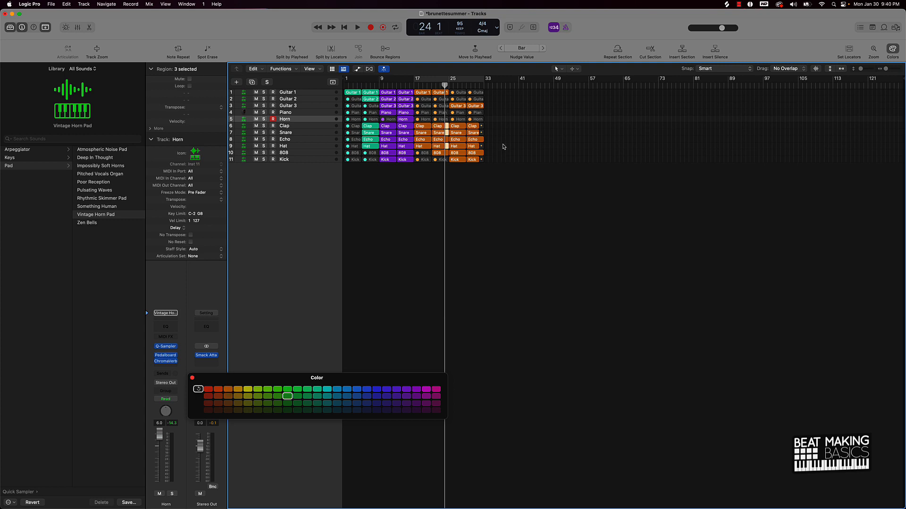
pyautogui.hotkey('ctrl', 'm')
pyautogui.click(483, 188)
# - Select all regions in bars 9 to 32 and repeat them twice
pyautogui.moveTo(387, 174); pyautogui.dragTo(561, 36)
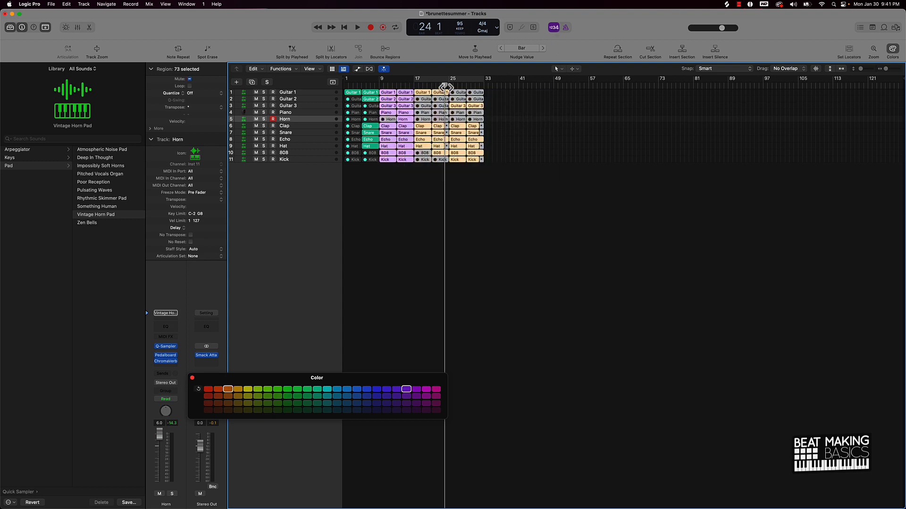
pyautogui.moveTo(445, 86); pyautogui.dragTo(581, 86)
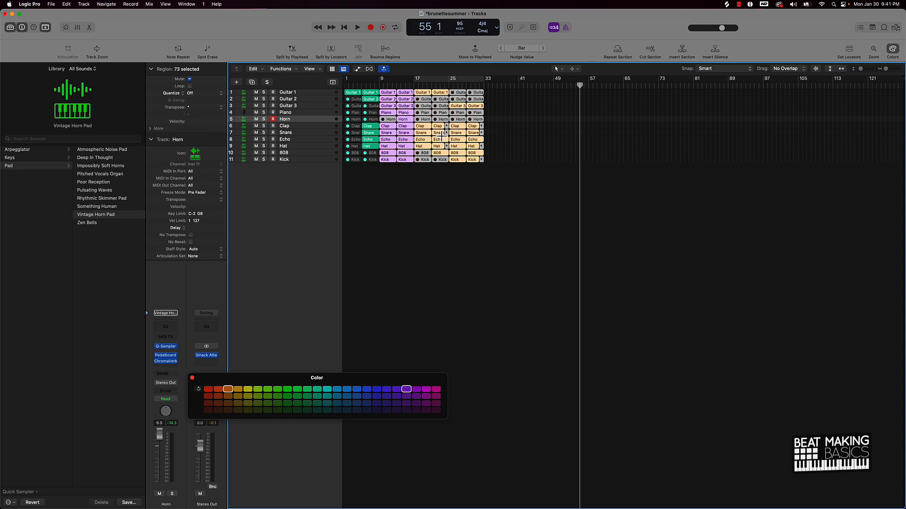
pyautogui.press('super+r')
pyautogui.press('super+r')
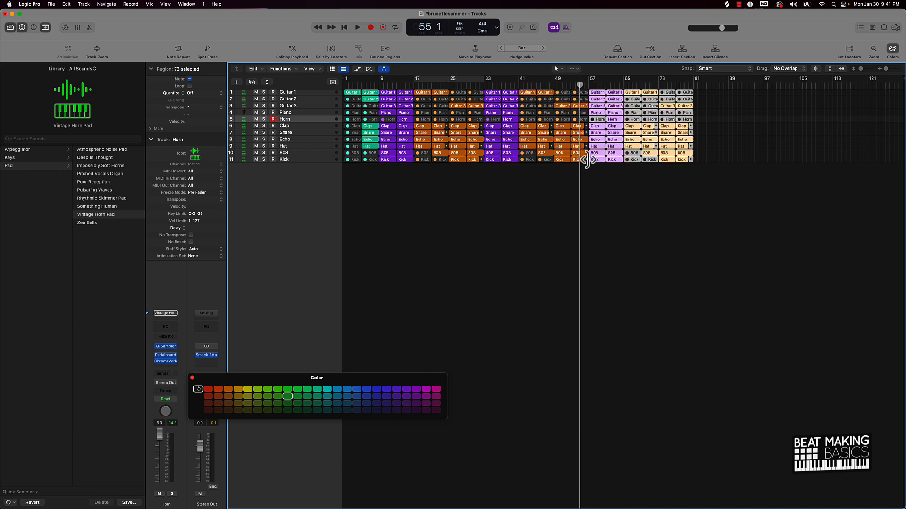
# - Delete the orange repeated regions from bar 65 onward
pyautogui.click(655, 185)
pyautogui.moveTo(640, 193); pyautogui.dragTo(696, 89)
pyautogui.press('Delete')
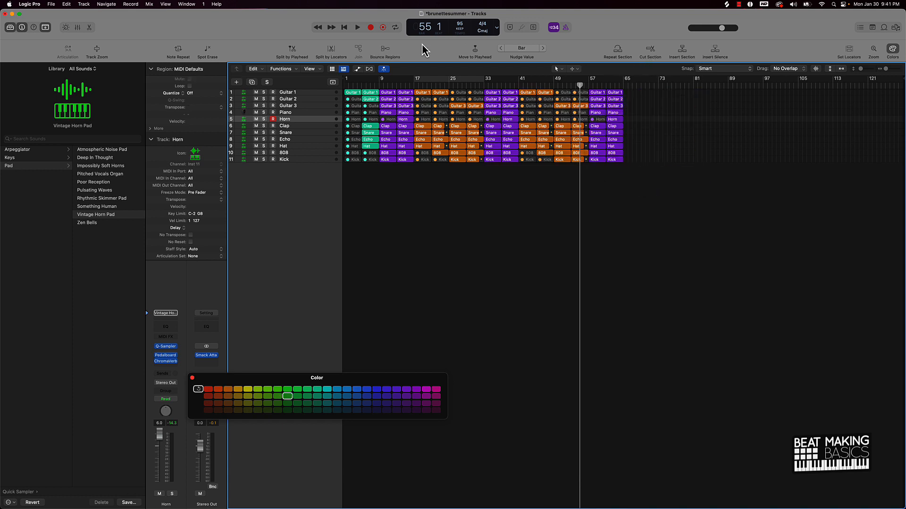
# - Hide the toolbar, place the playhead at bar 66, and set the transport display to show beats and time
pyautogui.click(45, 27)
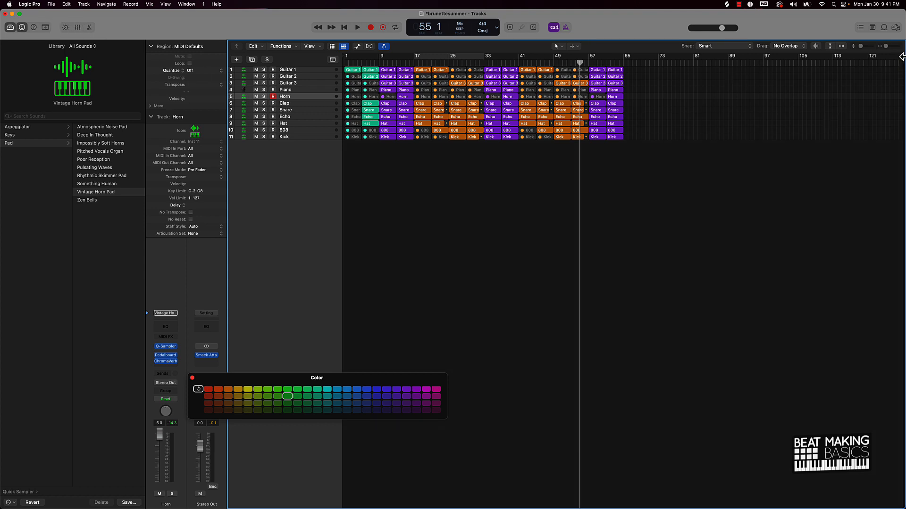
pyautogui.click(630, 61)
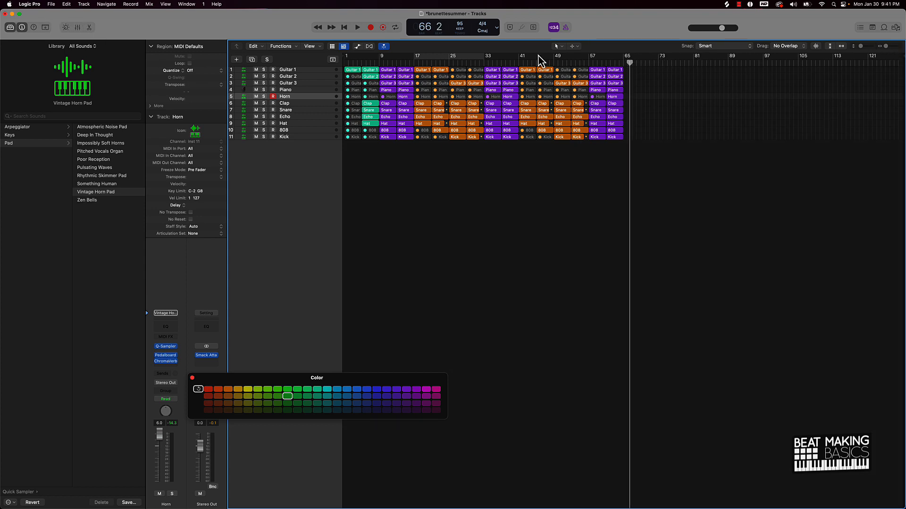
pyautogui.click(496, 27)
pyautogui.click(486, 43)
# - Copy the teal regions of bars 5 to 8 to bar 65 and those of bars 1 to 4 to bar 69 as an outro
pyautogui.moveTo(373, 158); pyautogui.dragTo(632, 73)
pyautogui.moveTo(352, 154); pyautogui.dragTo(686, 78)
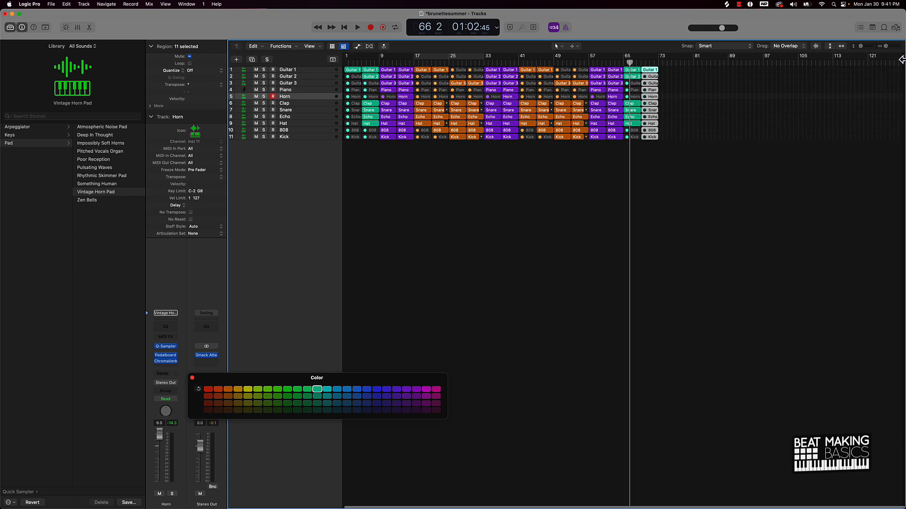
# - Set the end of the project to bar 74, just past the outro regions
pyautogui.moveTo(900, 56)
pyautogui.mouseDown()
pyautogui.moveTo(875, 71)
pyautogui.moveTo(661, 107)
pyautogui.mouseUp()
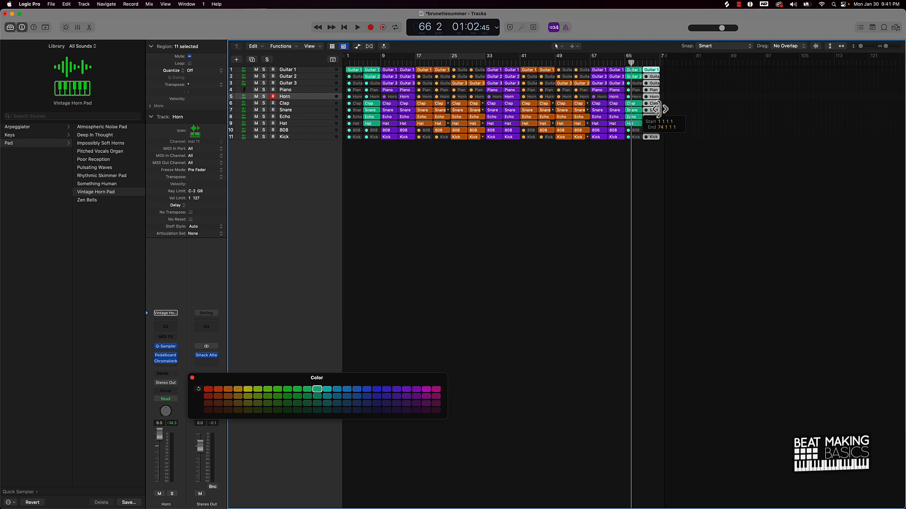
pyautogui.click(485, 194)
# - Unmute the Guitar 3 regions and mute the Guitar 1 regions in bars 41 to 48 of the second verse
pyautogui.click(546, 83)
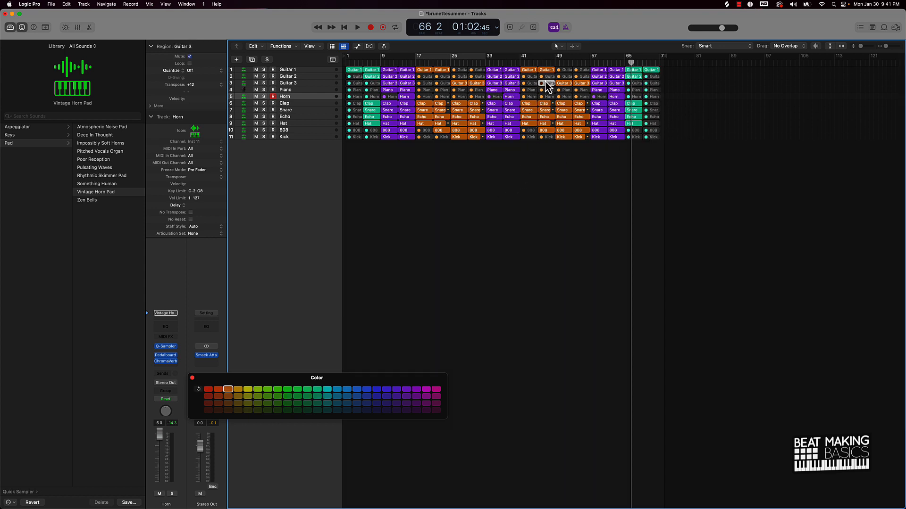
pyautogui.keyDown('shift'); pyautogui.click(530, 84); pyautogui.keyUp('shift')
pyautogui.press('m')
pyautogui.click(528, 70)
pyautogui.keyDown('shift'); pyautogui.click(545, 71); pyautogui.keyUp('shift')
pyautogui.press('m')
# - Mute the Guitar 3 regions and unmute the Guitar 2 regions in bars 49 to 56 of the second verse
pyautogui.click(562, 84)
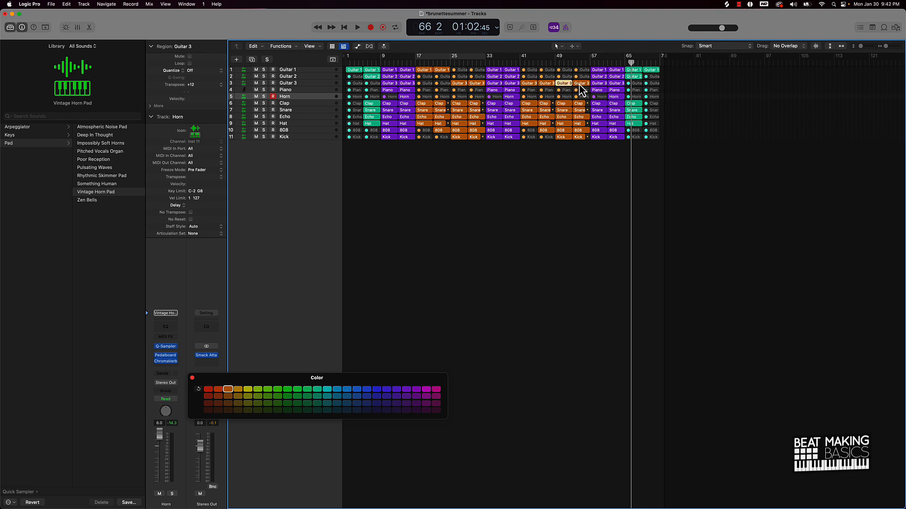
pyautogui.click(565, 77)
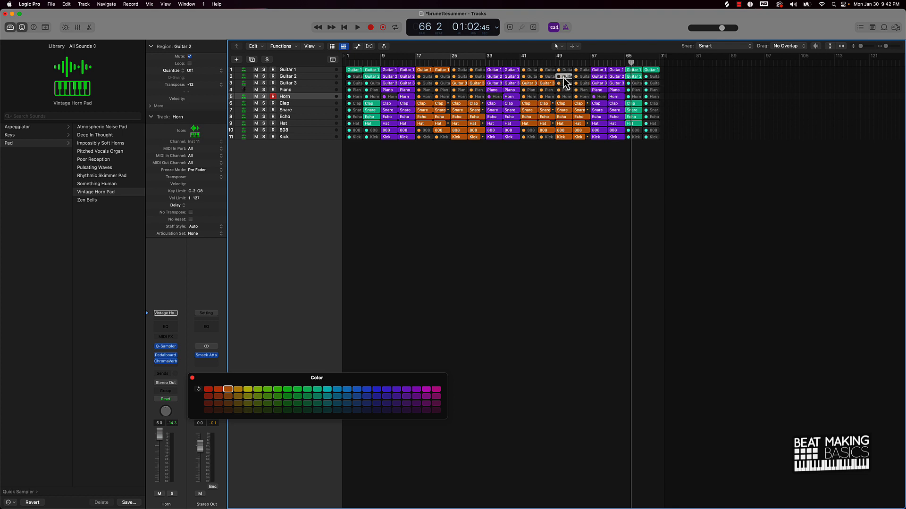
pyautogui.keyDown('shift'); pyautogui.click(584, 77); pyautogui.keyUp('shift')
pyautogui.press('m')
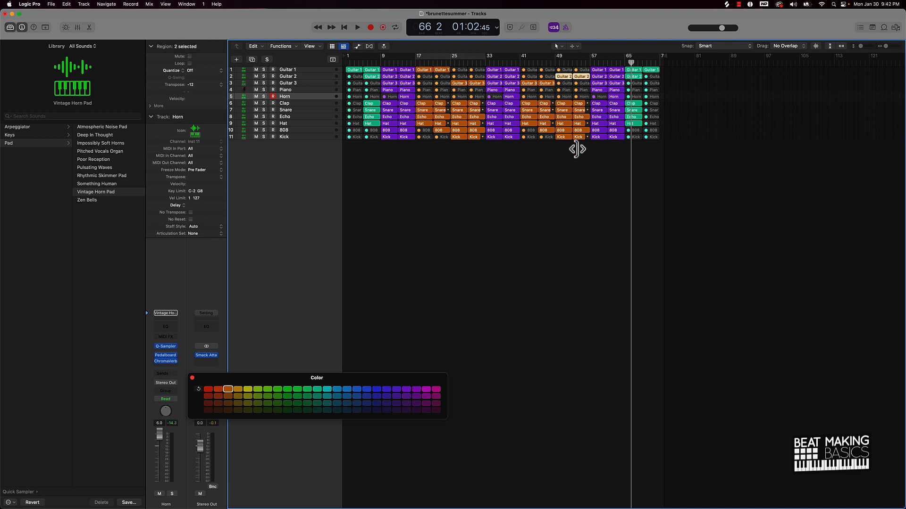
pyautogui.click(576, 148)
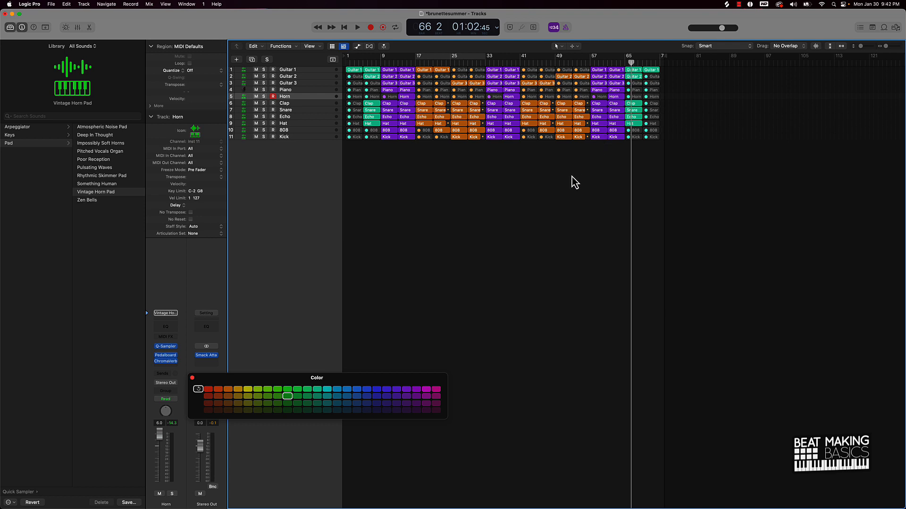
# - Split the intro's Clap, Snare and Hat regions at bar 8 and mute the bar 8 pieces
pyautogui.press('Return')
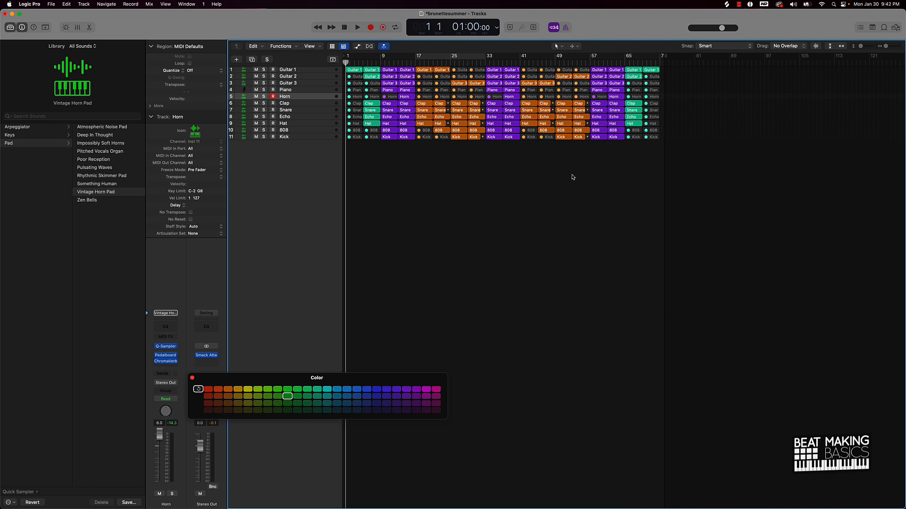
pyautogui.click(376, 63)
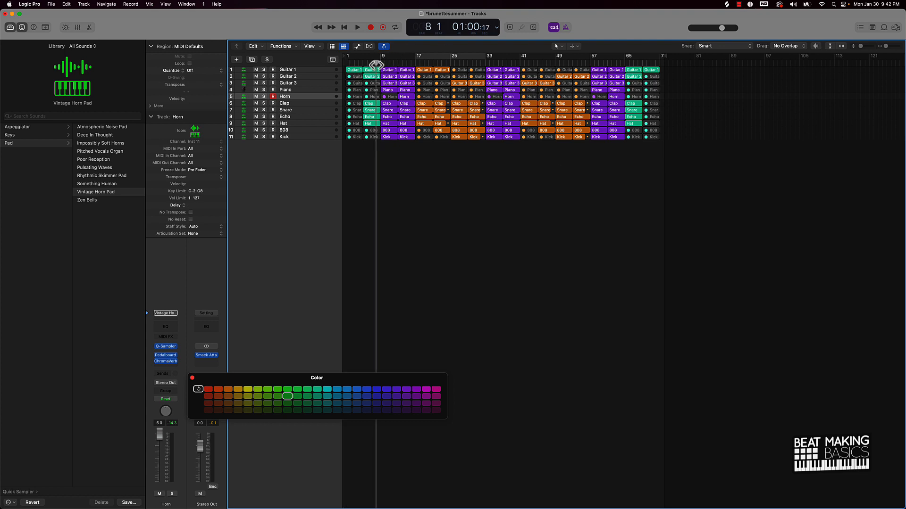
pyautogui.keyDown('shift'); pyautogui.click(372, 109); pyautogui.keyUp('shift')
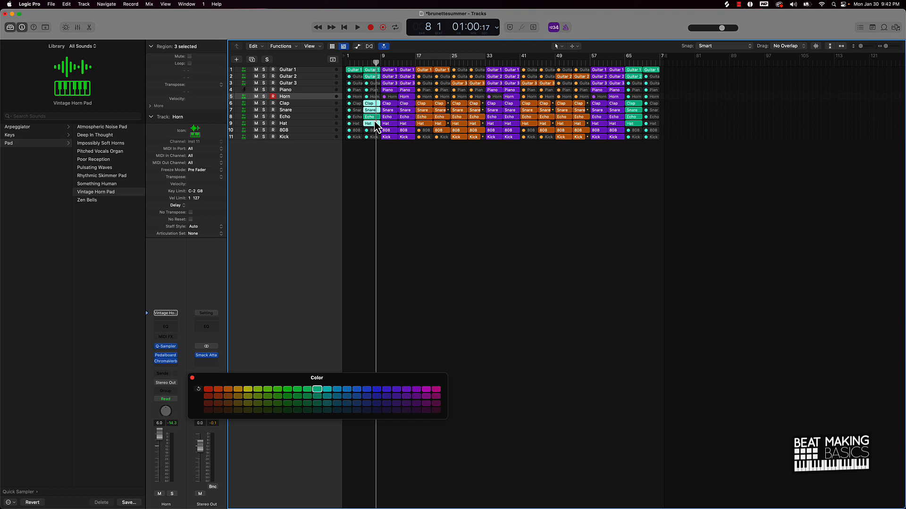
pyautogui.keyDown('shift'); pyautogui.click(373, 123); pyautogui.keyUp('shift')
pyautogui.hotkey('ctrl', 'm')
pyautogui.press('Return')
pyautogui.click(387, 156)
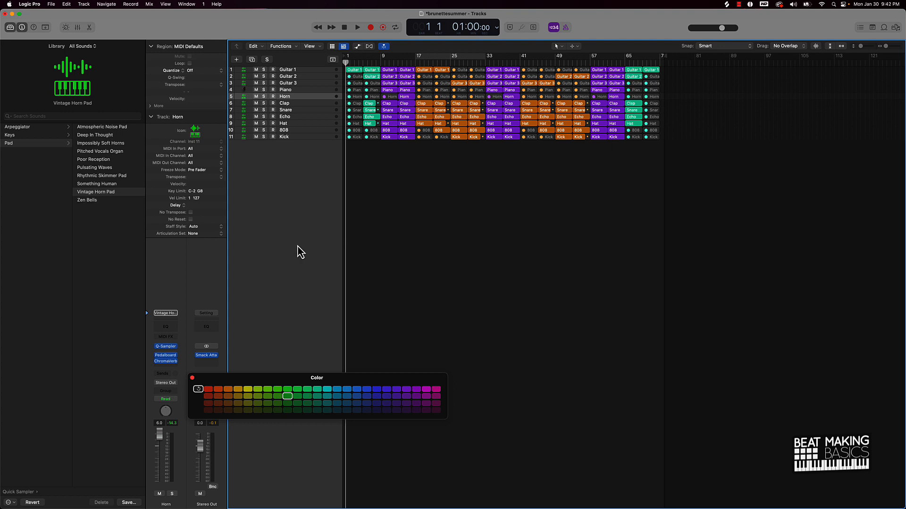
# - Play the arrangement from the start, close the color palette, and zoom the tracks to fill the width
pyautogui.press('space')
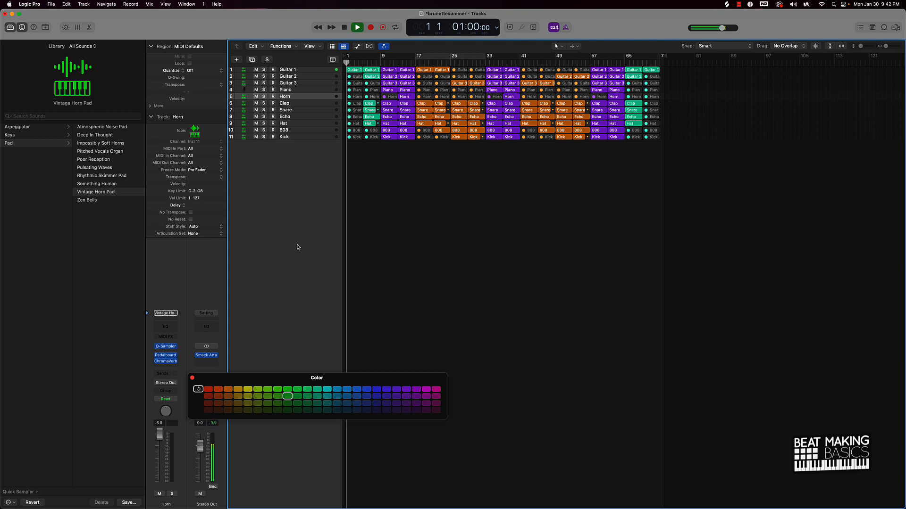
pyautogui.click(192, 377)
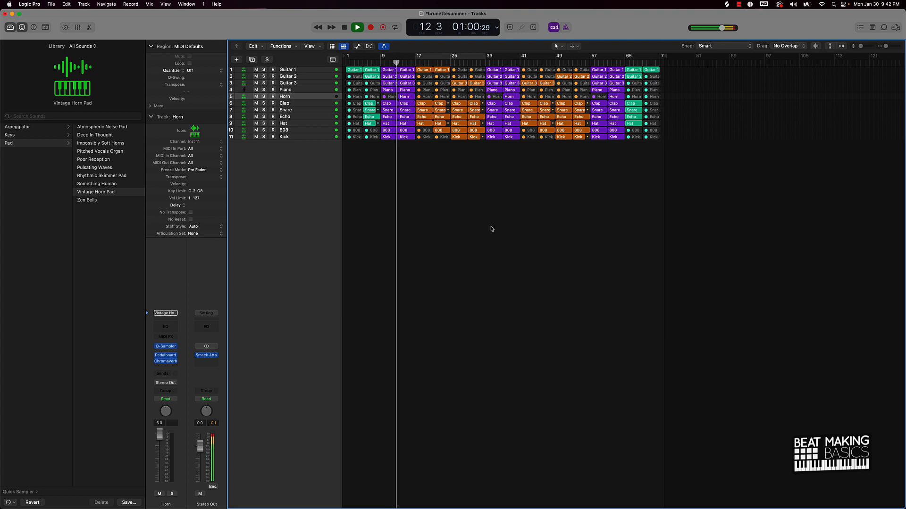
pyautogui.scroll(5, 491, 227)
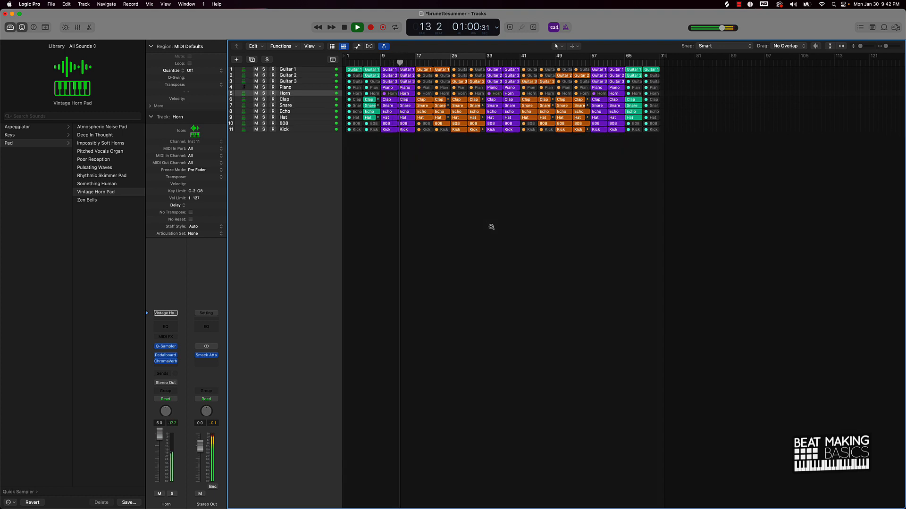
pyautogui.scroll(-3, 491, 227)
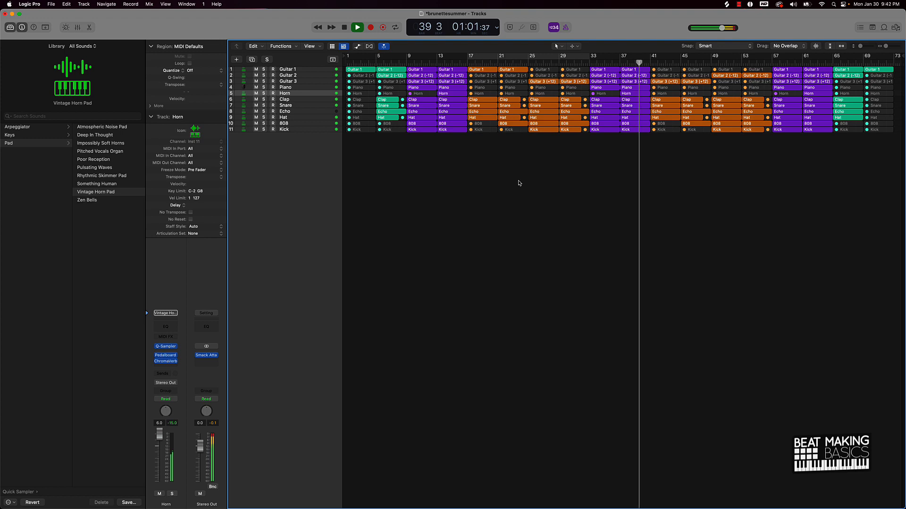
# - Audition the beat with the Hat track briefly muted, and mute the orange Hat region of bars 41 to 44
pyautogui.click(256, 118)
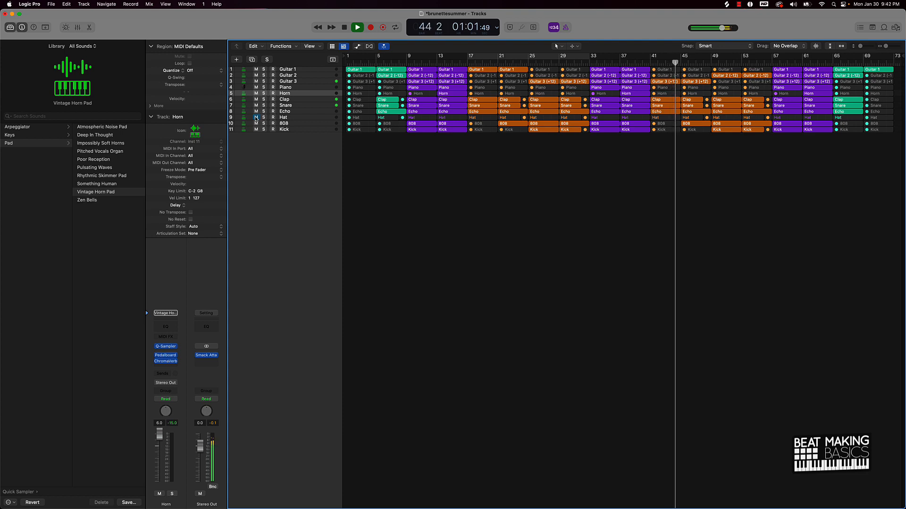
pyautogui.click(256, 118)
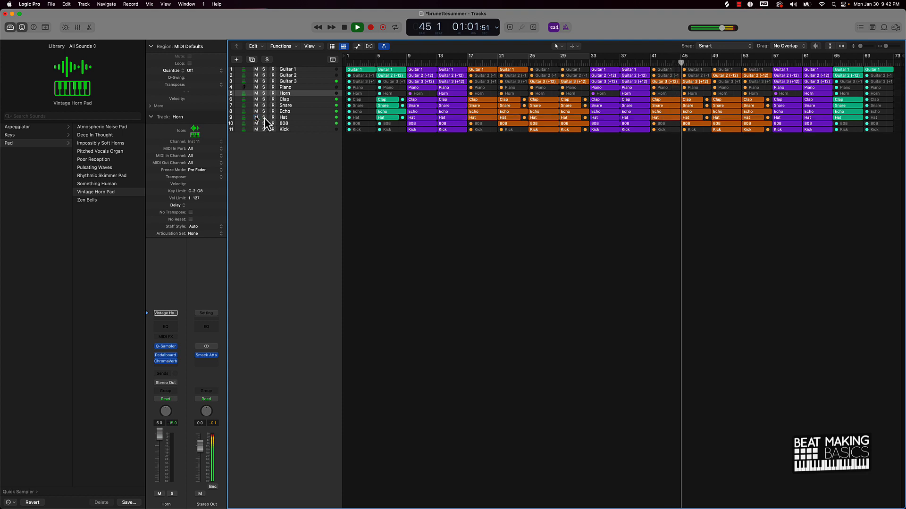
pyautogui.click(671, 119)
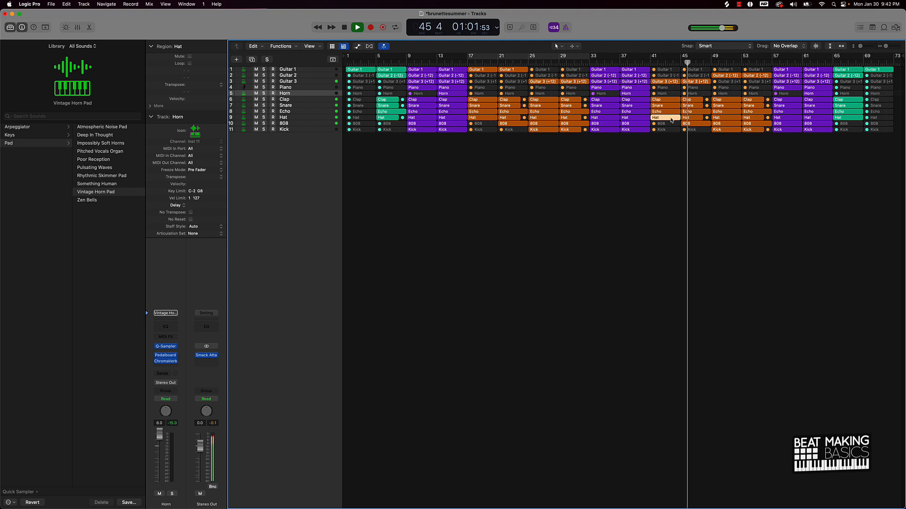
pyautogui.hotkey('ctrl', 'm')
pyautogui.click(674, 160)
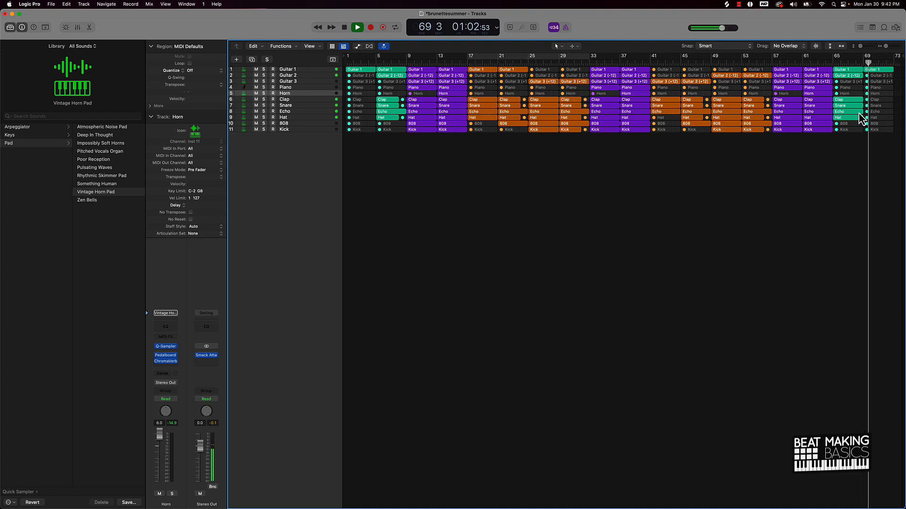
# - Stop playback, return the playhead to the start of the project, and select the Echo track
pyautogui.click(842, 120)
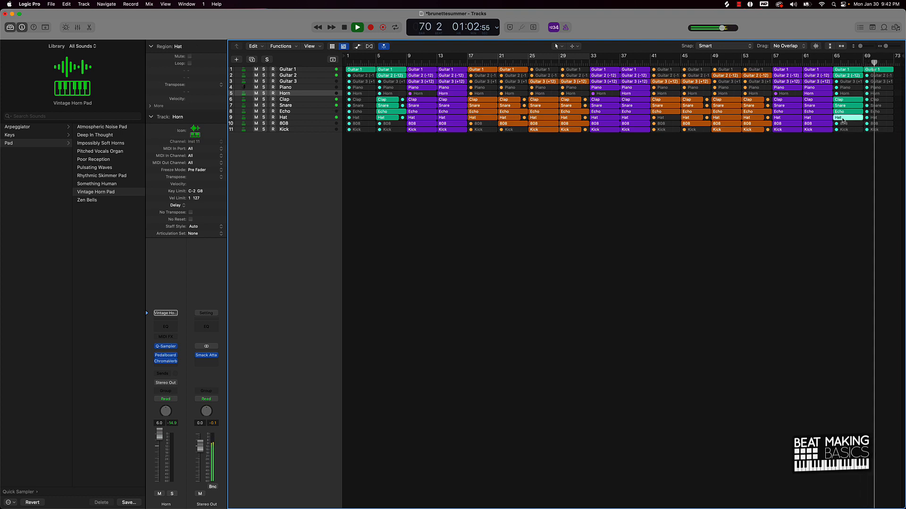
pyautogui.click(831, 147)
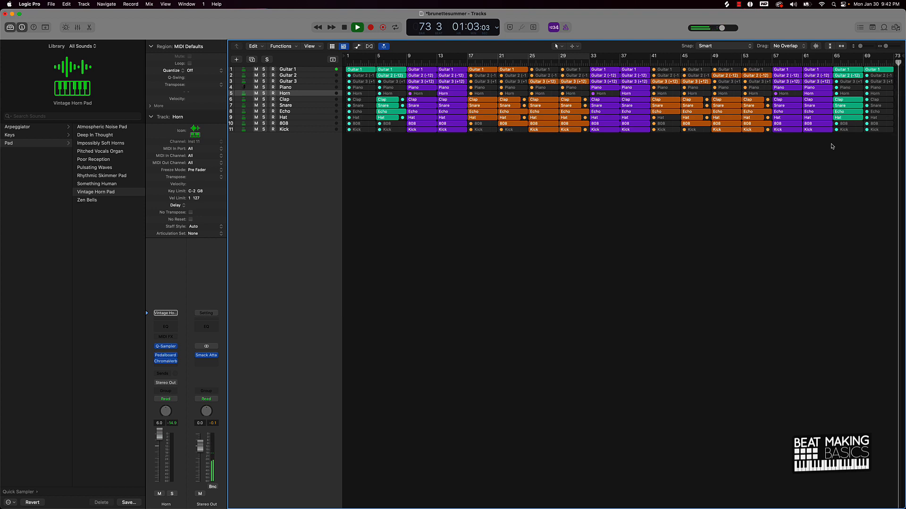
pyautogui.press('space')
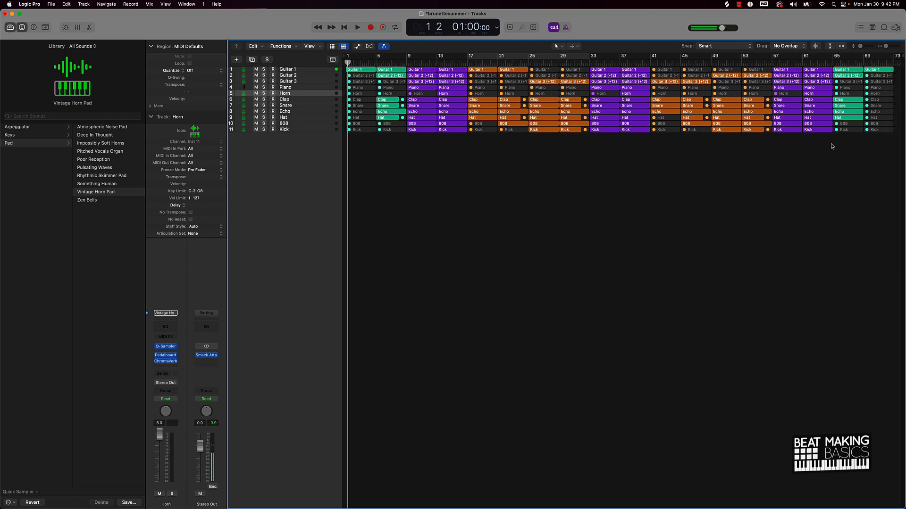
pyautogui.press('Return')
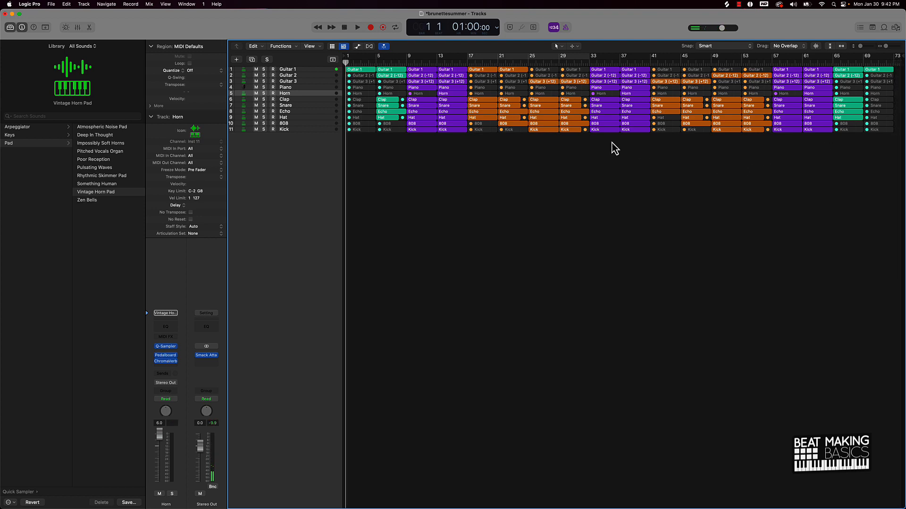
pyautogui.click(292, 112)
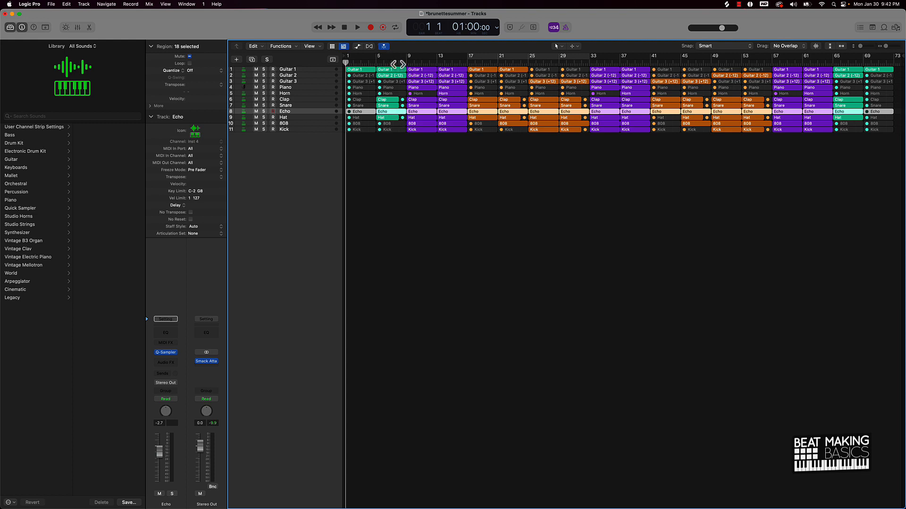
pyautogui.click(397, 63)
pyautogui.moveTo(399, 64); pyautogui.dragTo(307, 61)
pyautogui.click(445, 162)
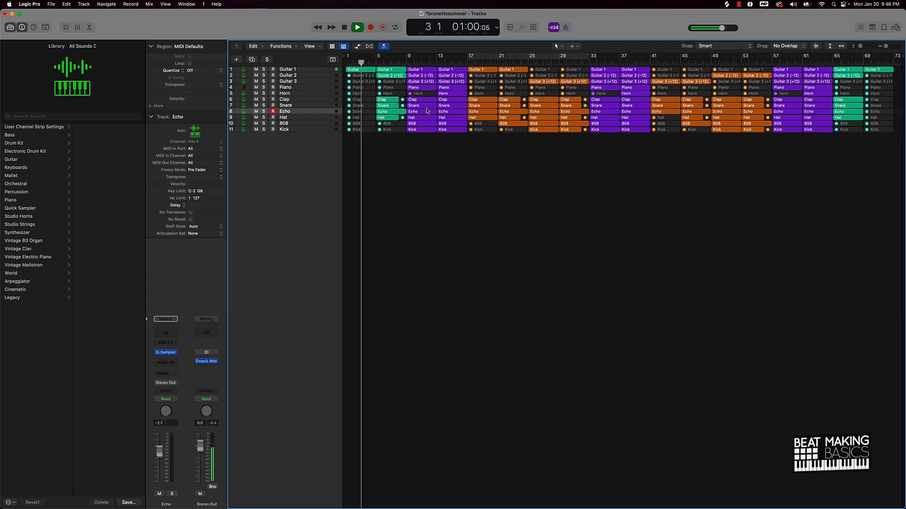
# - Mute the Echo regions in bars 9 to 16, 21 to 40 and 45 to 56
pyautogui.click(427, 111)
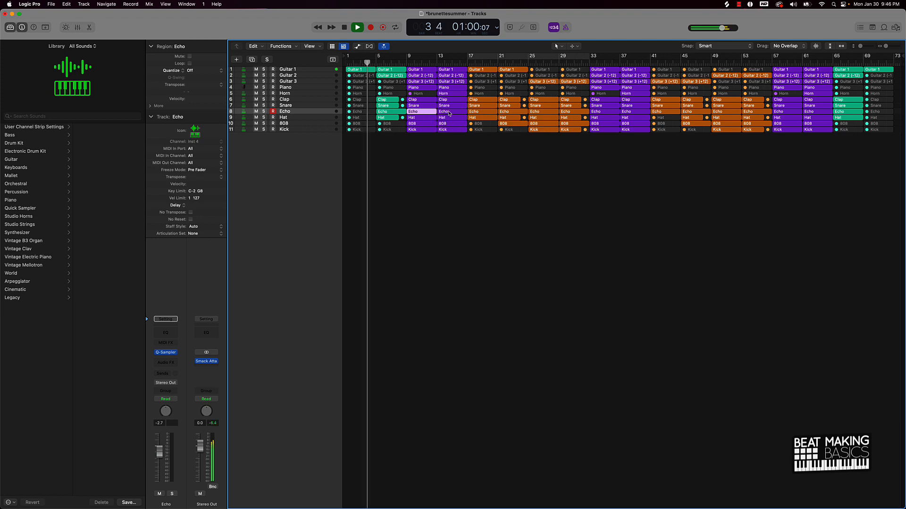
pyautogui.keyDown('shift'); pyautogui.click(444, 112); pyautogui.keyUp('shift')
pyautogui.keyDown('shift'); pyautogui.click(510, 112); pyautogui.keyUp('shift')
pyautogui.keyDown('shift'); pyautogui.click(537, 111); pyautogui.keyUp('shift')
pyautogui.keyDown('shift'); pyautogui.click(570, 112); pyautogui.keyUp('shift')
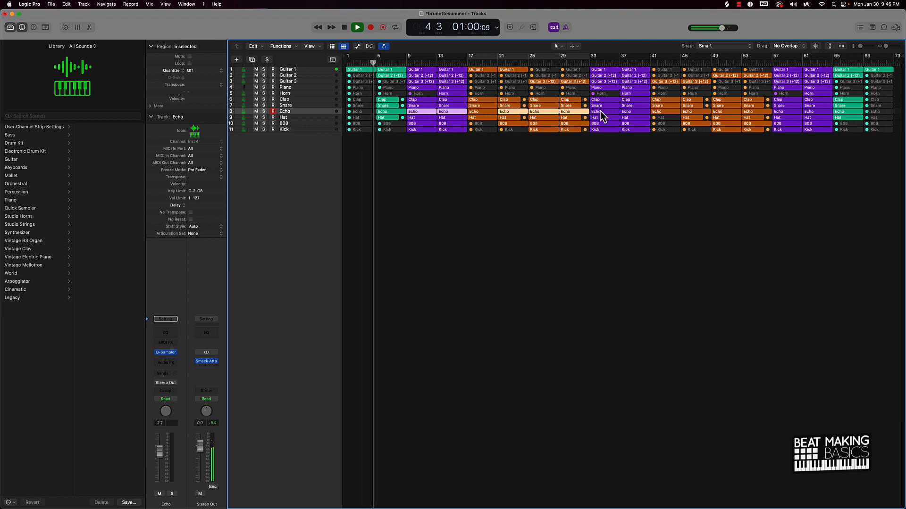
pyautogui.keyDown('shift'); pyautogui.click(601, 112); pyautogui.keyUp('shift')
pyautogui.keyDown('shift'); pyautogui.click(632, 112); pyautogui.keyUp('shift')
pyautogui.keyDown('shift'); pyautogui.click(729, 113); pyautogui.keyUp('shift')
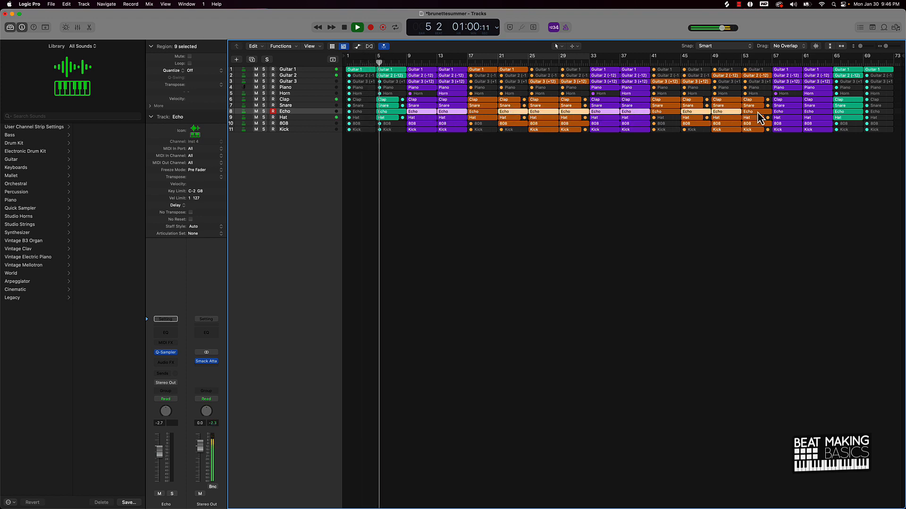
pyautogui.keyDown('shift'); pyautogui.click(758, 113); pyautogui.keyUp('shift')
pyautogui.hotkey('ctrl', 'm')
pyautogui.click(668, 173)
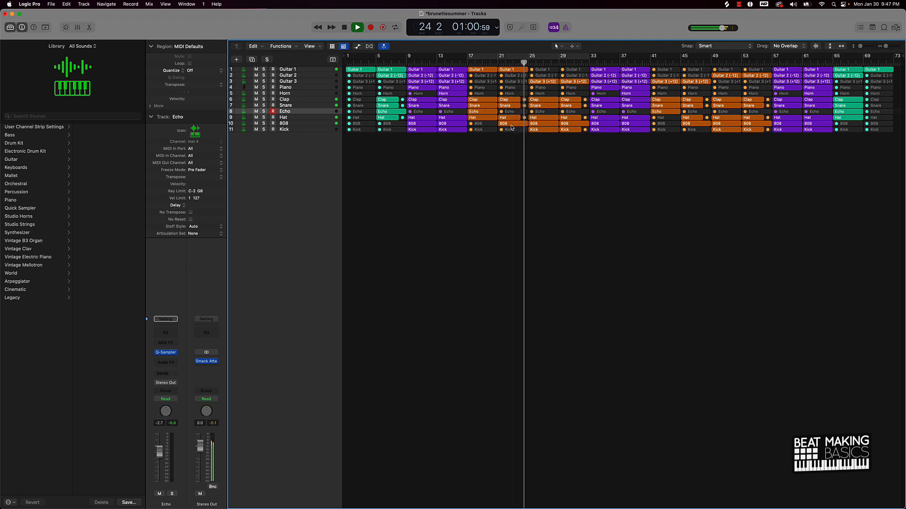
# - Unmute the Echo region of bars 25 to 28
pyautogui.click(546, 112)
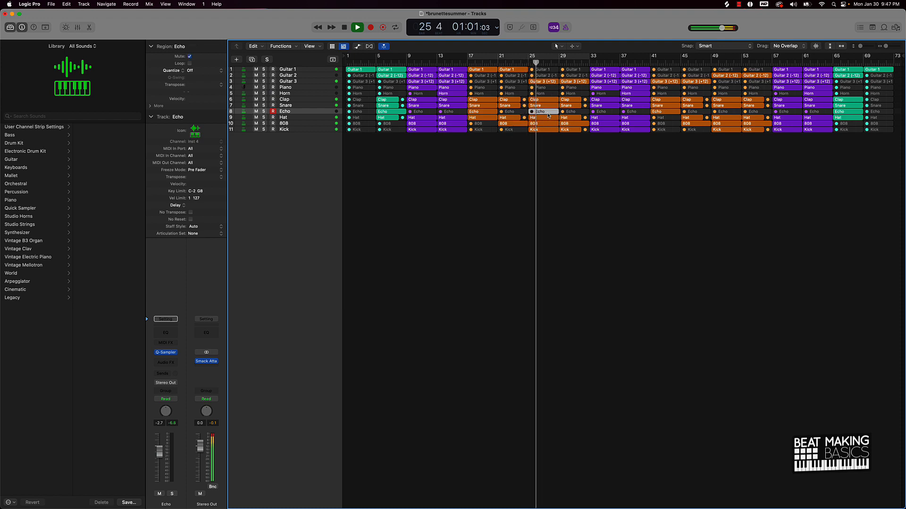
pyautogui.hotkey('ctrl', 'm')
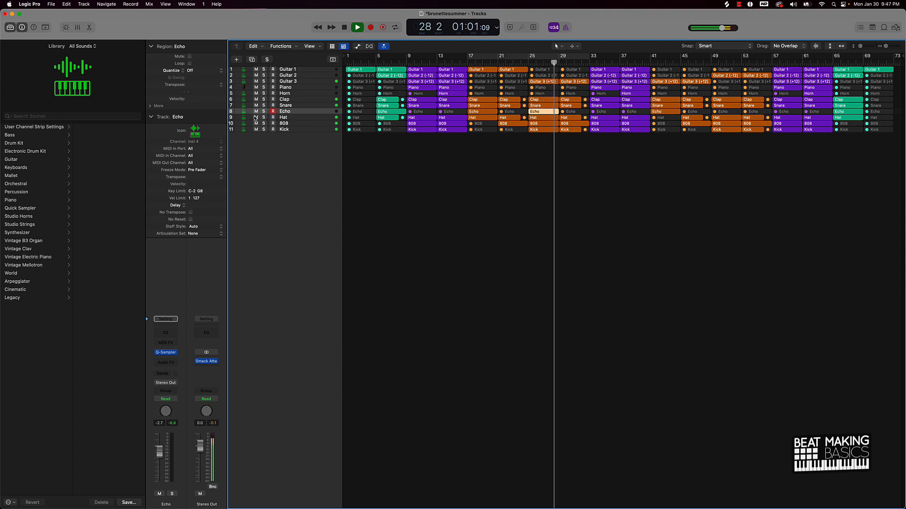
# - Audition the beat without the Hat track, and trim about half a bar off the ends of the Hat regions starting at bars 25 and 17
pyautogui.click(255, 117)
pyautogui.click(255, 118)
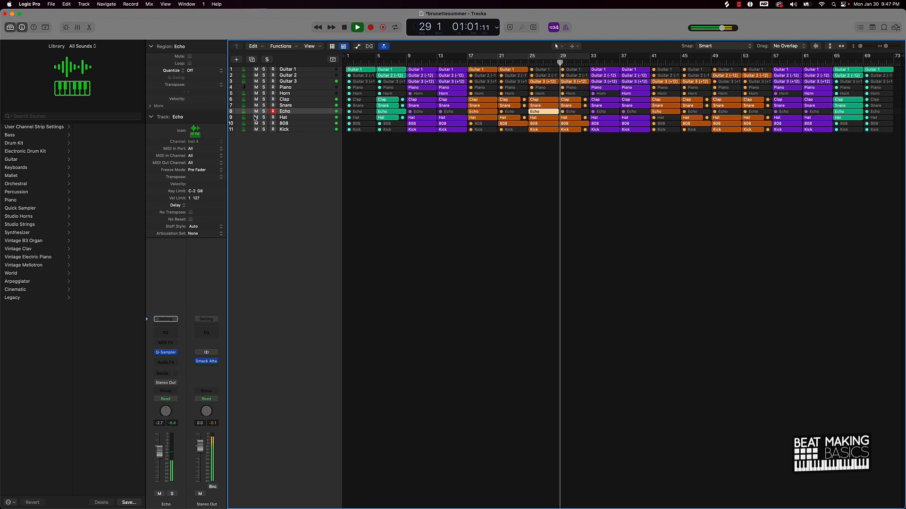
pyautogui.click(556, 118)
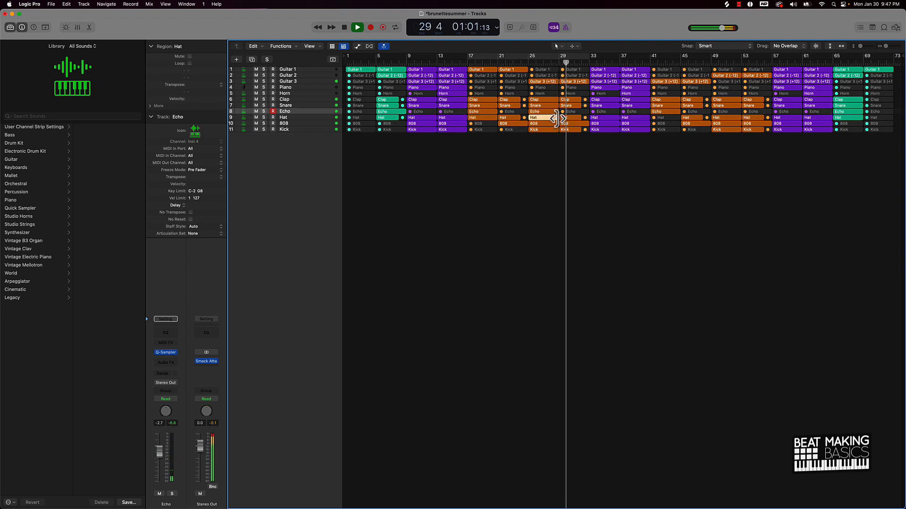
pyautogui.moveTo(556, 118); pyautogui.dragTo(552, 119)
pyautogui.click(550, 65)
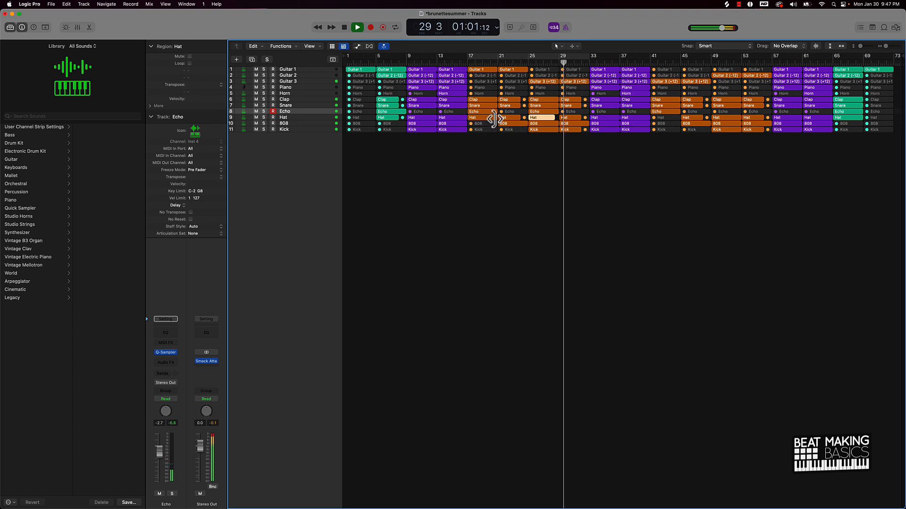
pyautogui.moveTo(495, 119); pyautogui.dragTo(494, 119)
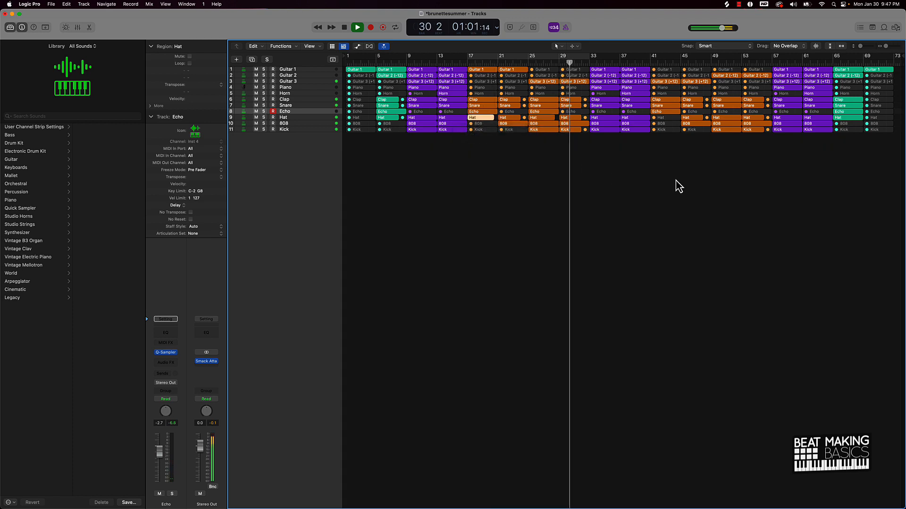
pyautogui.click(678, 187)
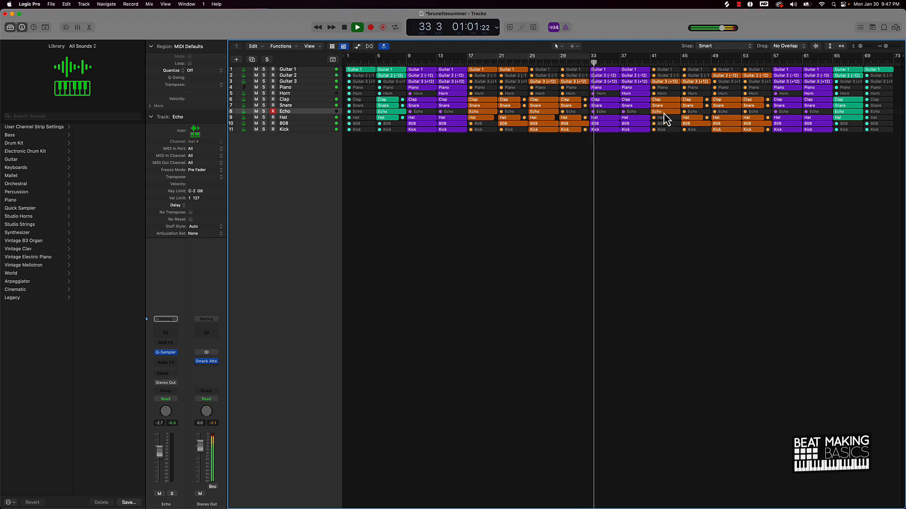
# - Unmute the Echo region starting at bar 49 and trim the end of the Hat region starting there
pyautogui.click(731, 113)
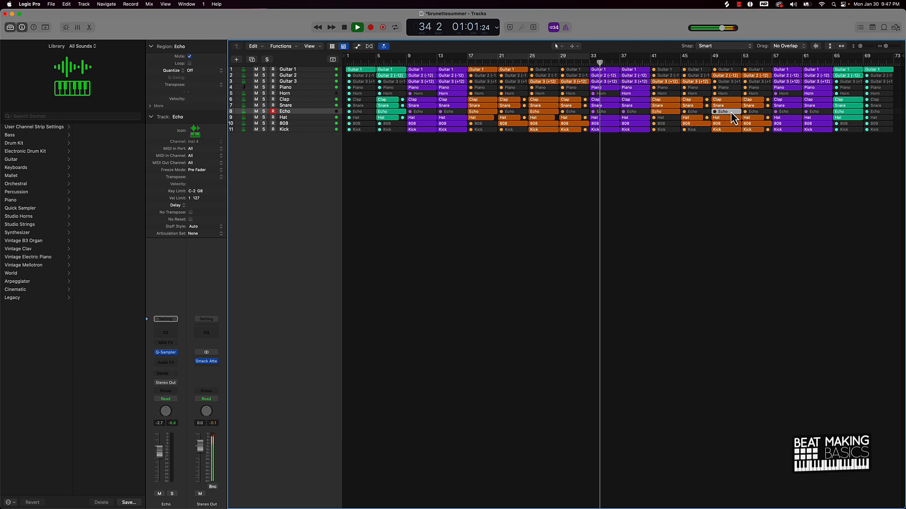
pyautogui.hotkey('ctrl', 'm')
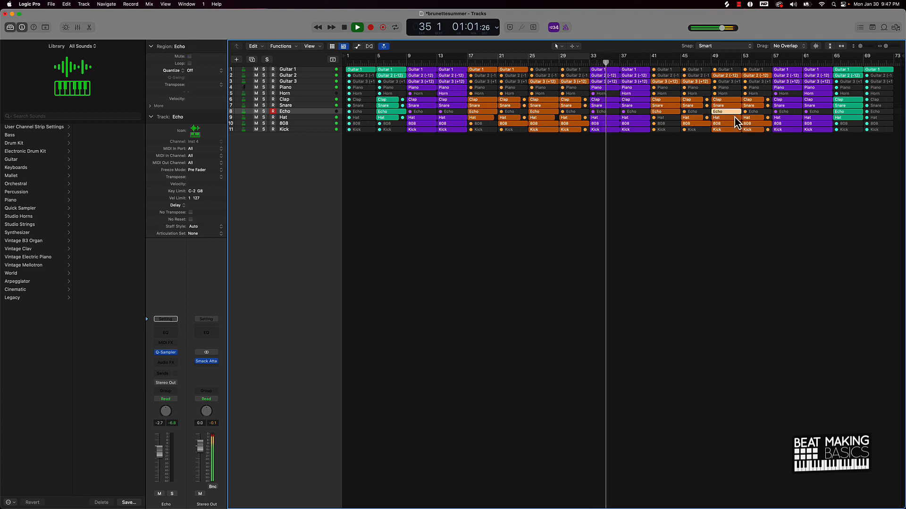
pyautogui.moveTo(739, 118); pyautogui.dragTo(735, 118)
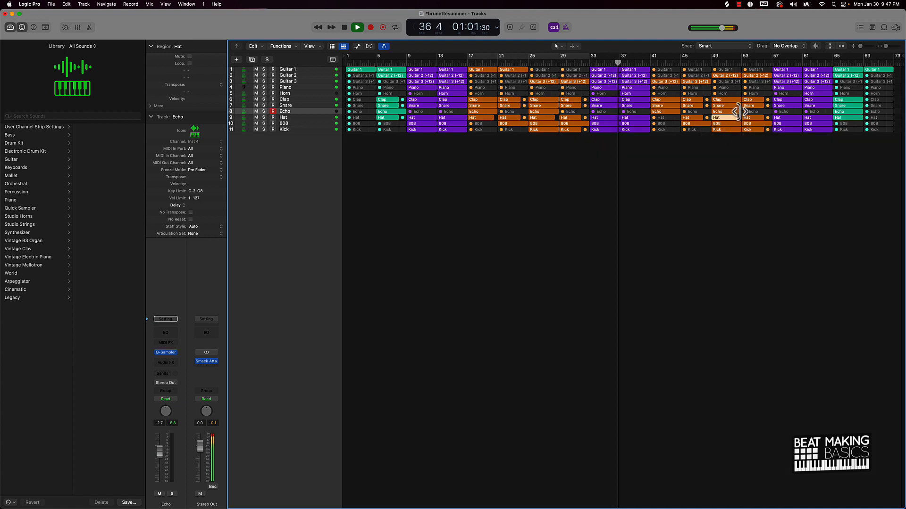
# - Unmute the Echo region starting at bar 37 and shorten the end of the Hat region below it
pyautogui.click(633, 113)
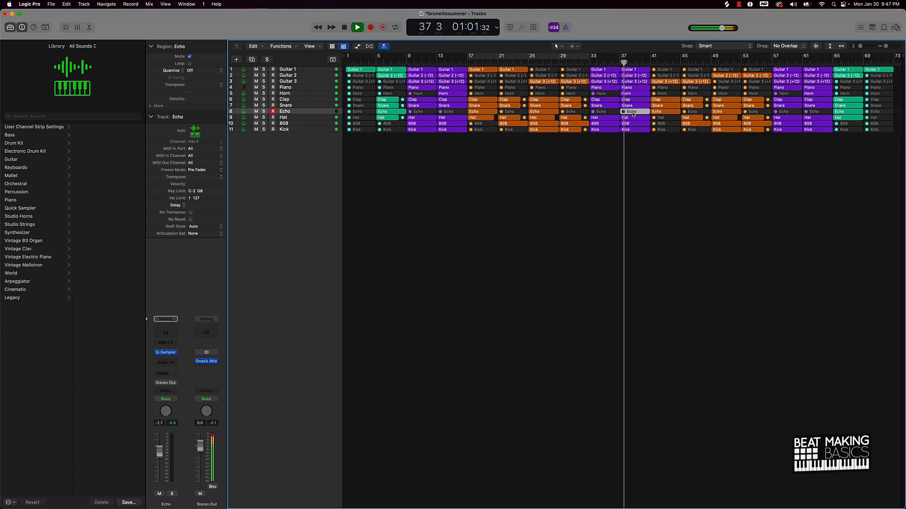
pyautogui.hotkey('ctrl', 'm')
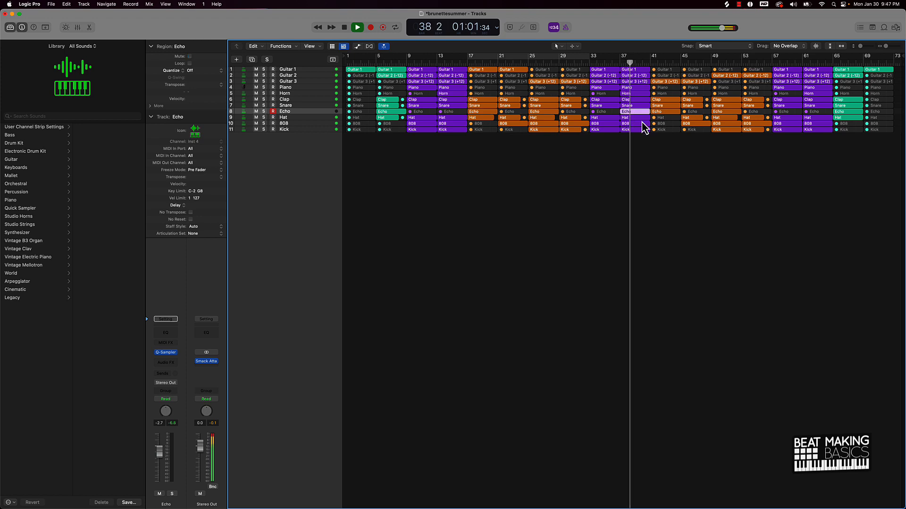
pyautogui.moveTo(650, 119); pyautogui.dragTo(642, 118)
pyautogui.click(656, 146)
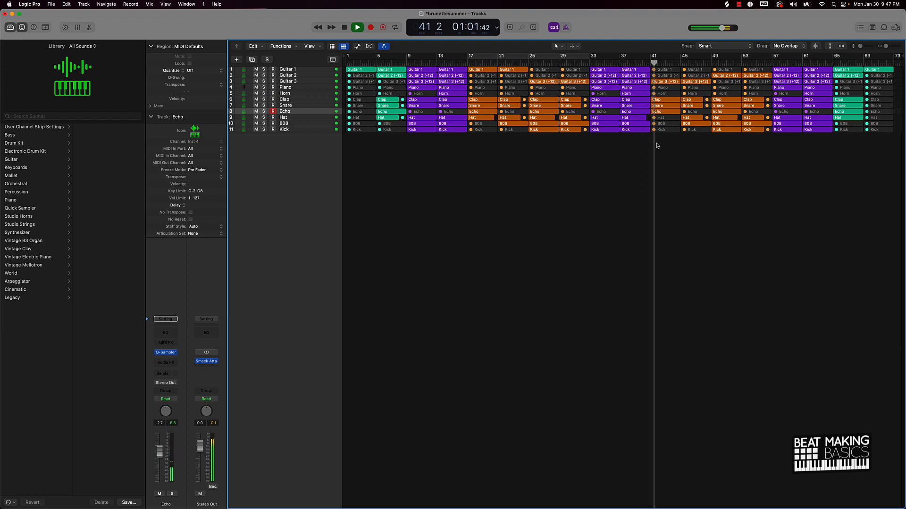
# - Unmute the Echo regions starting at bars 13 and 61, and trim the ends of the Hat regions at those same bars
pyautogui.click(463, 118)
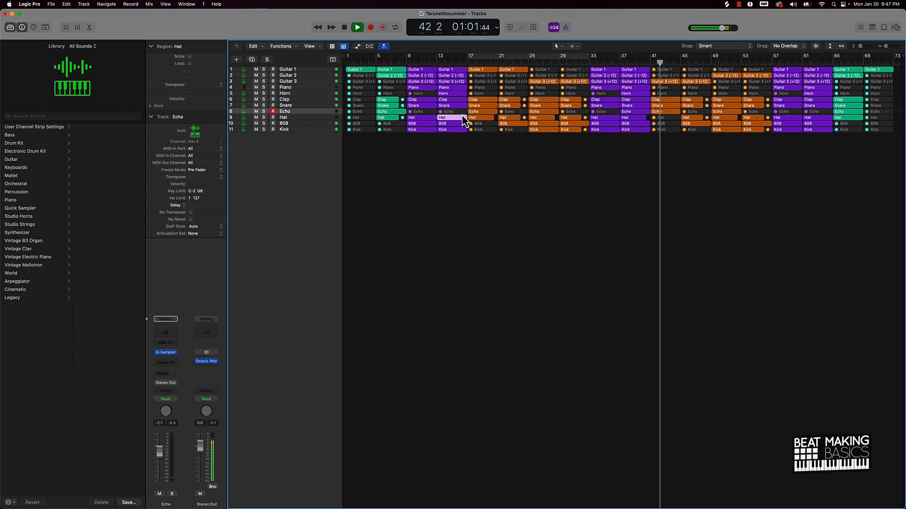
pyautogui.click(460, 112)
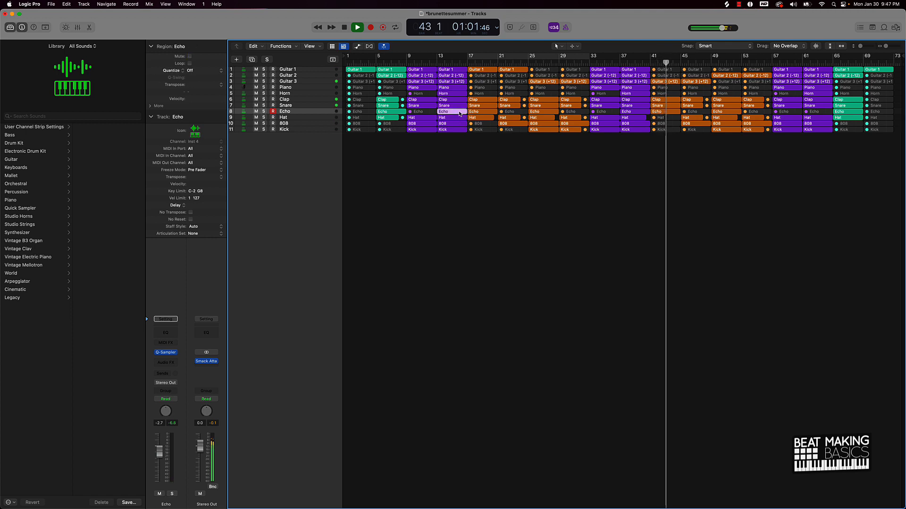
pyautogui.moveTo(466, 117); pyautogui.dragTo(460, 117)
pyautogui.click(616, 152)
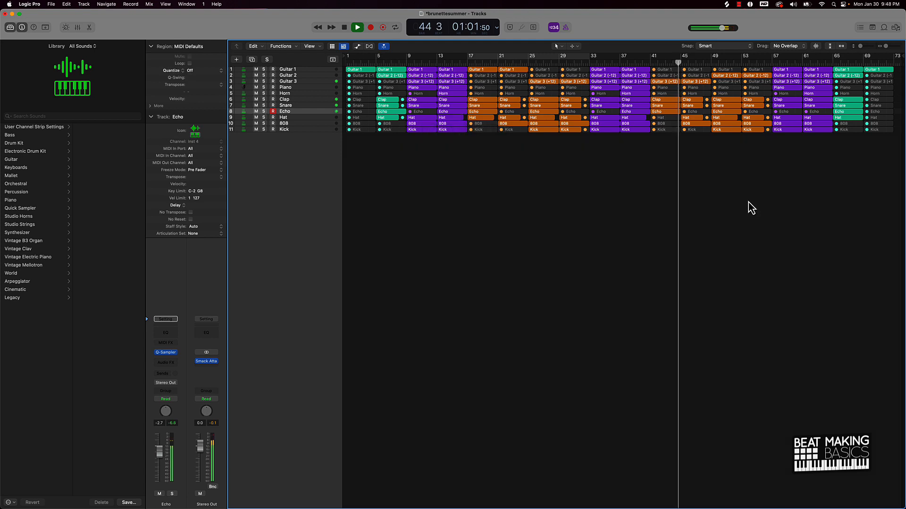
pyautogui.click(822, 112)
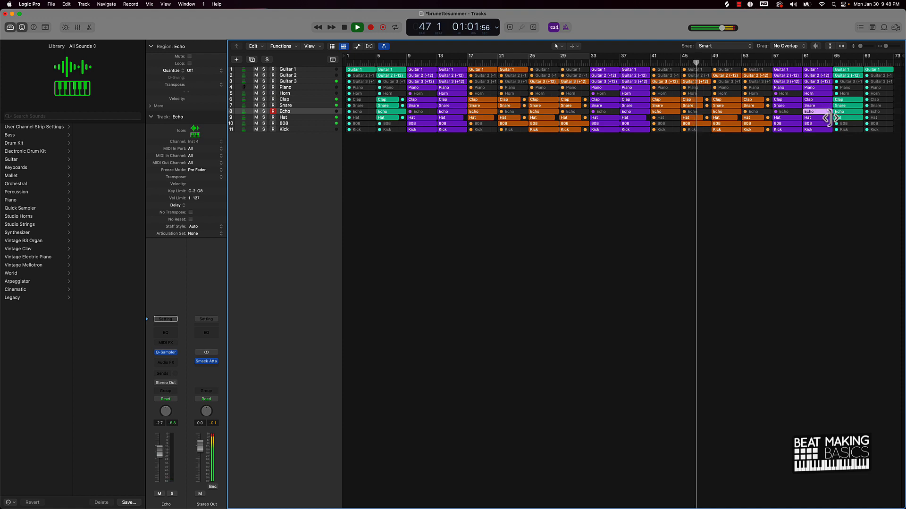
# - Mute the Hat and Echo regions of bars 65 to 68
pyautogui.click(844, 119)
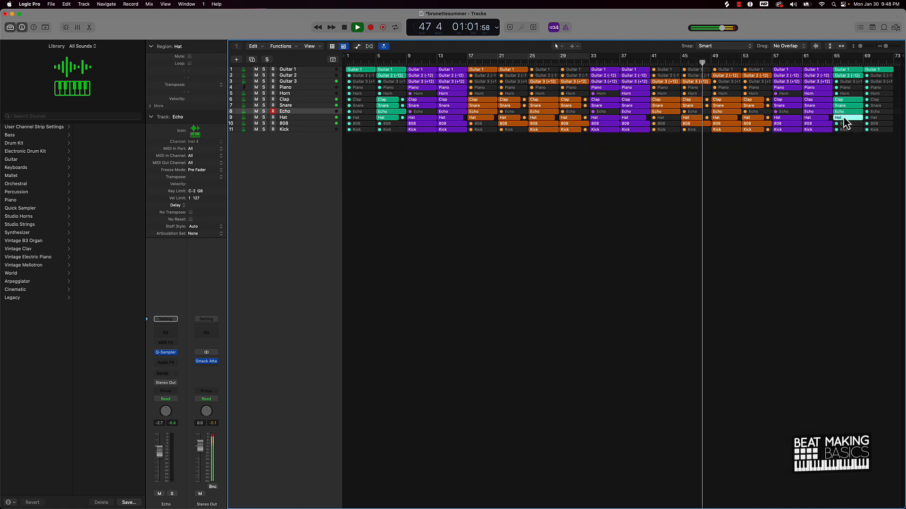
pyautogui.hotkey('ctrl', 'm')
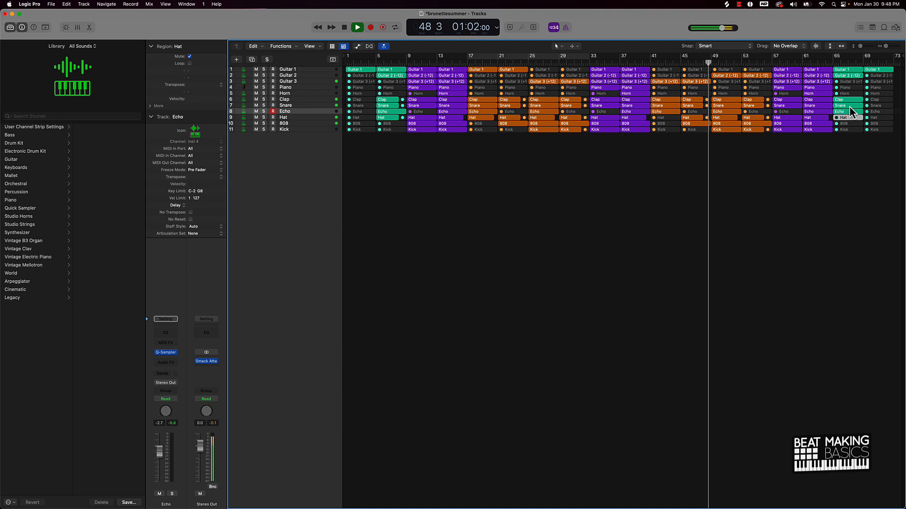
pyautogui.click(844, 112)
pyautogui.hotkey('ctrl', 'm')
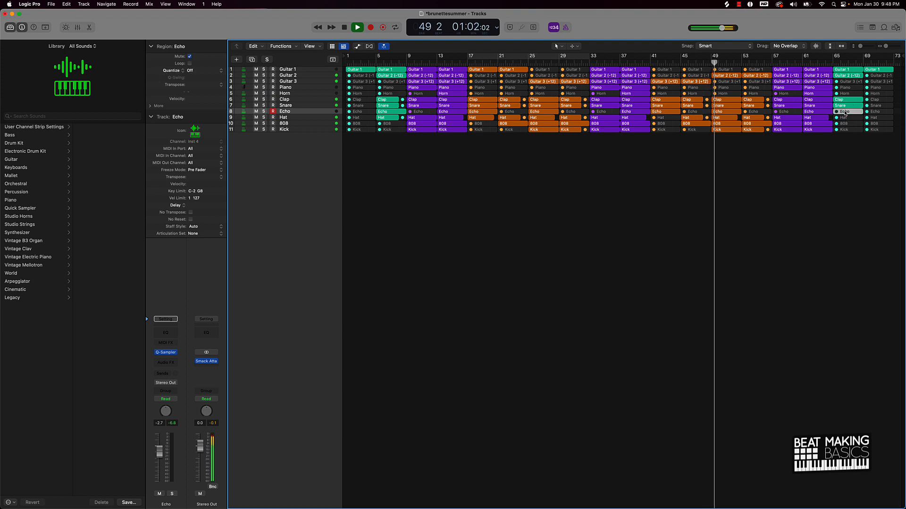
pyautogui.click(829, 141)
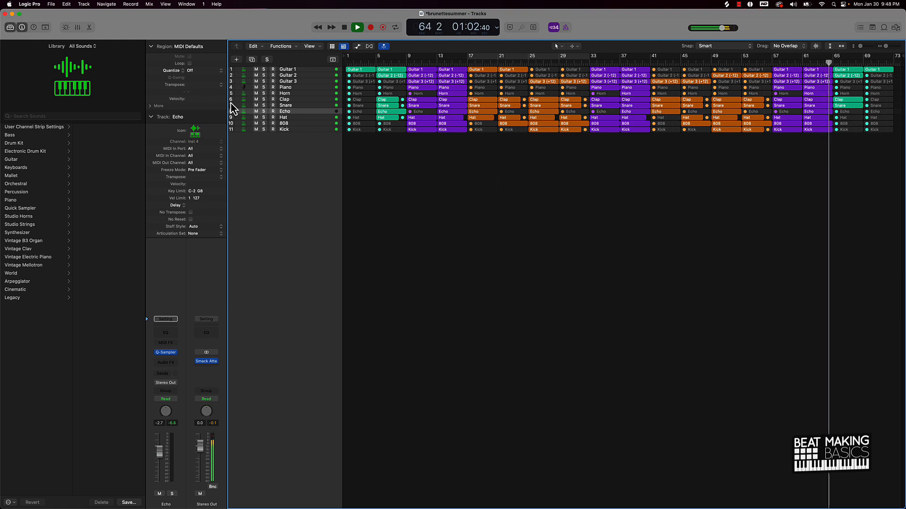
# - Audition the outro without the Echo, Snare and Clap tracks, and mute the Clap and Snare regions of bars 65 to 68
pyautogui.moveTo(257, 111); pyautogui.dragTo(255, 105)
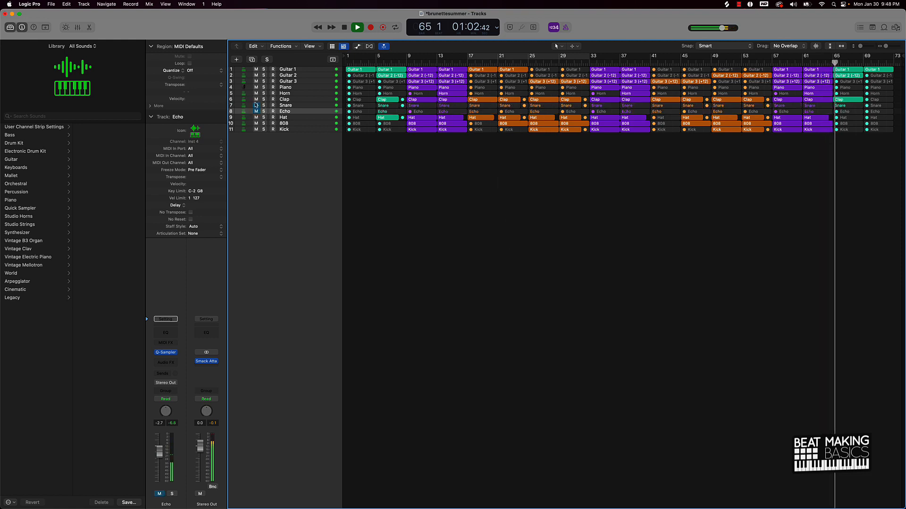
pyautogui.click(255, 100)
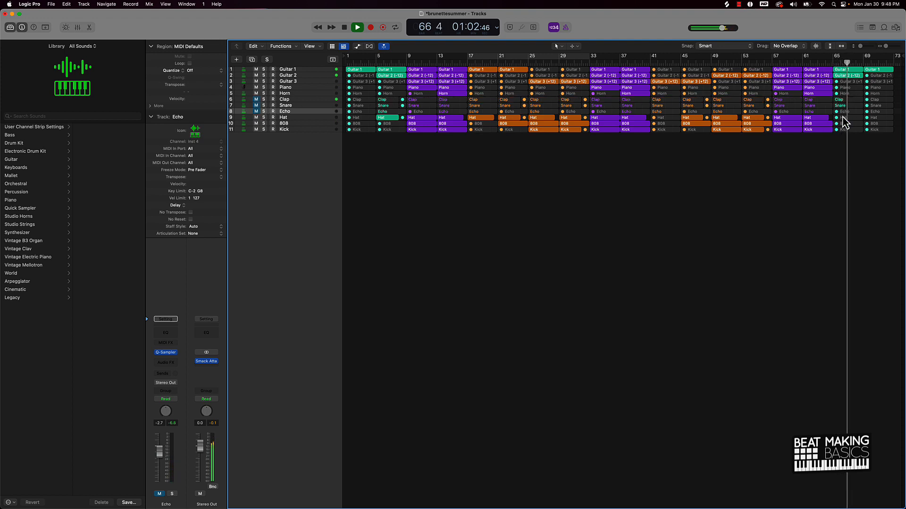
pyautogui.click(858, 101)
pyautogui.keyDown('shift'); pyautogui.click(843, 106); pyautogui.keyUp('shift')
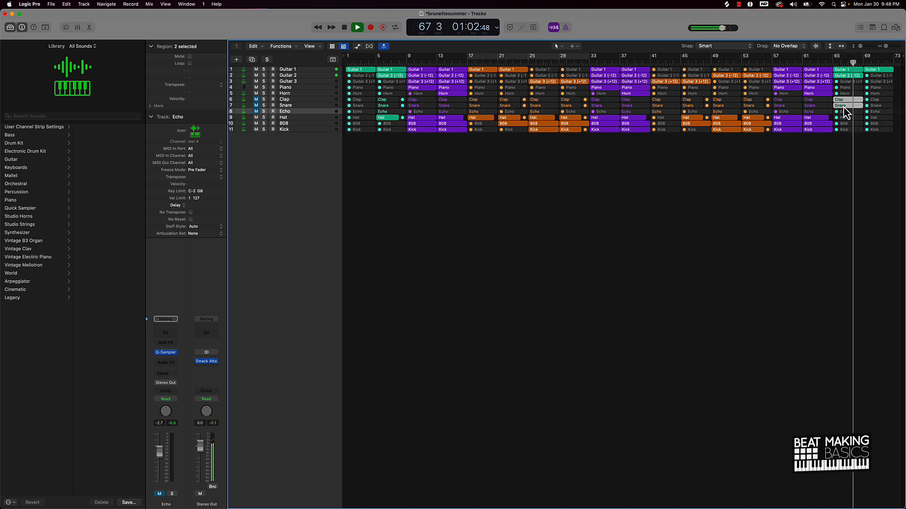
pyautogui.hotkey('ctrl', 'm')
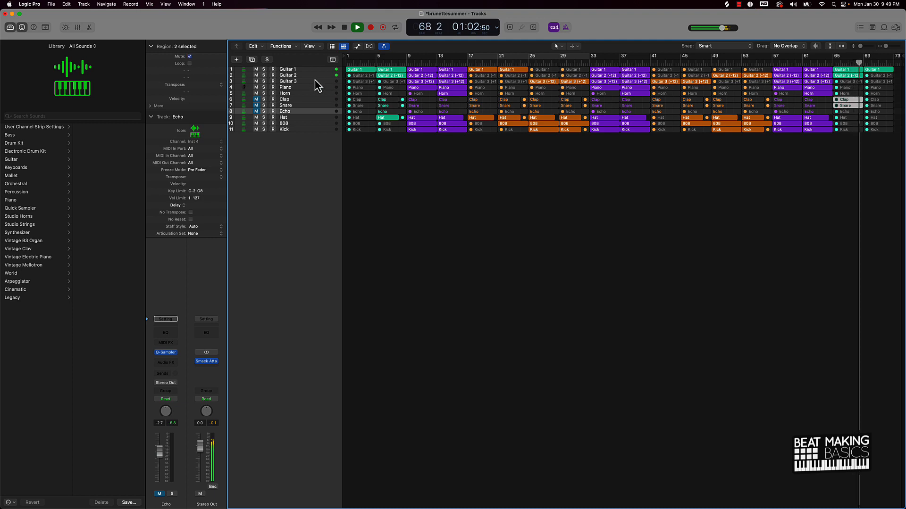
pyautogui.click(490, 181)
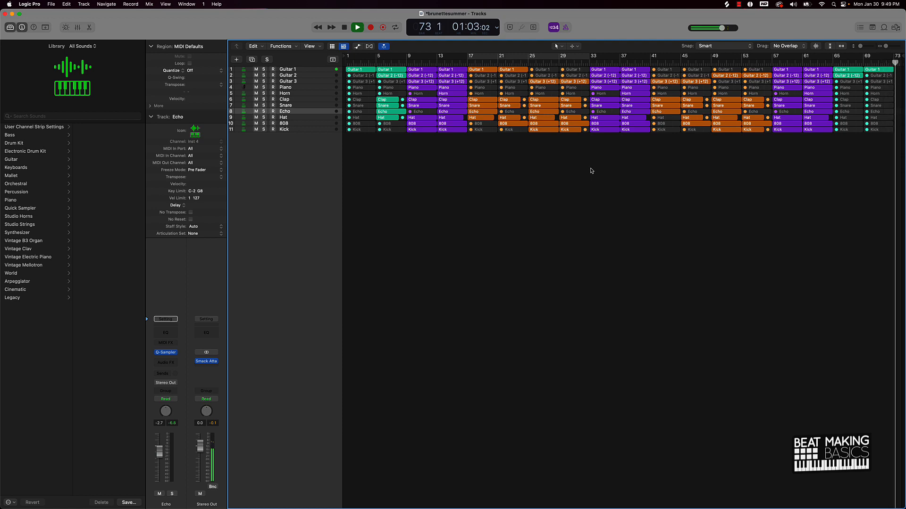
# - Return the playhead to the project start and add one software instrument track with the Default Patch below the Kick track
pyautogui.press('Return')
pyautogui.click(324, 129)
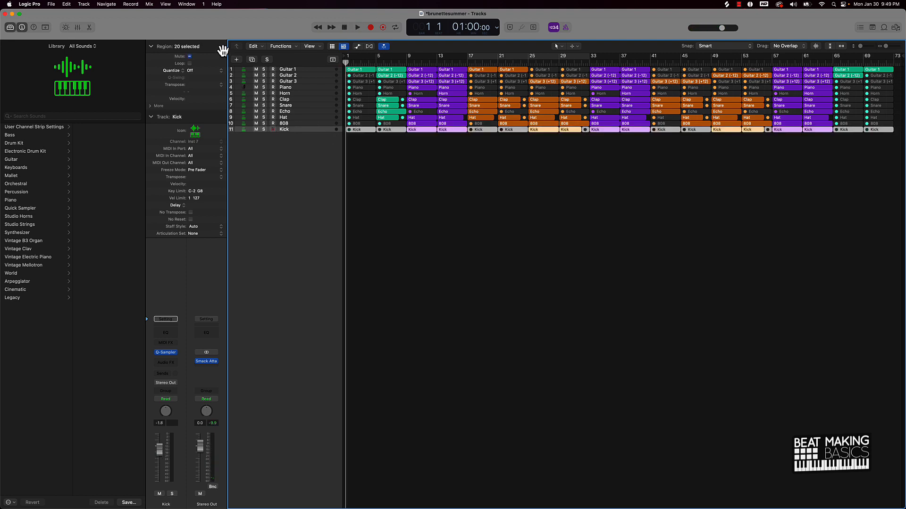
pyautogui.click(237, 61)
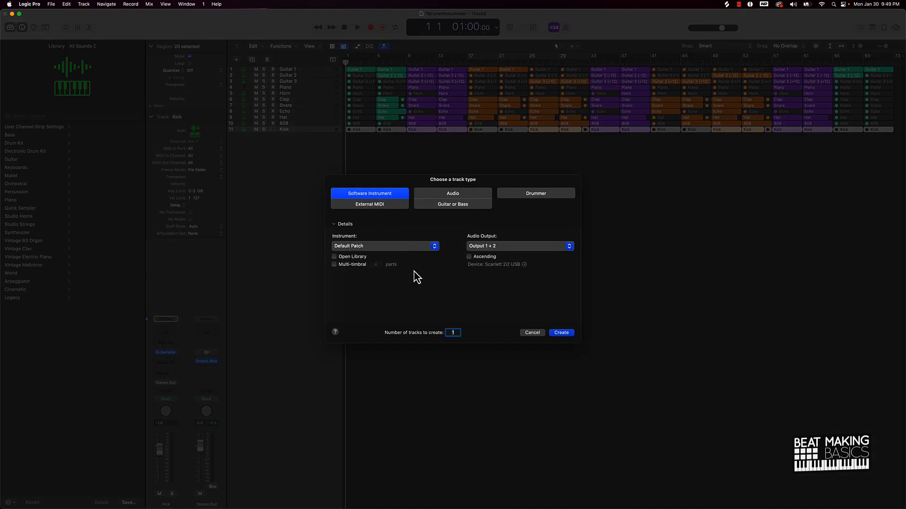
pyautogui.click(561, 333)
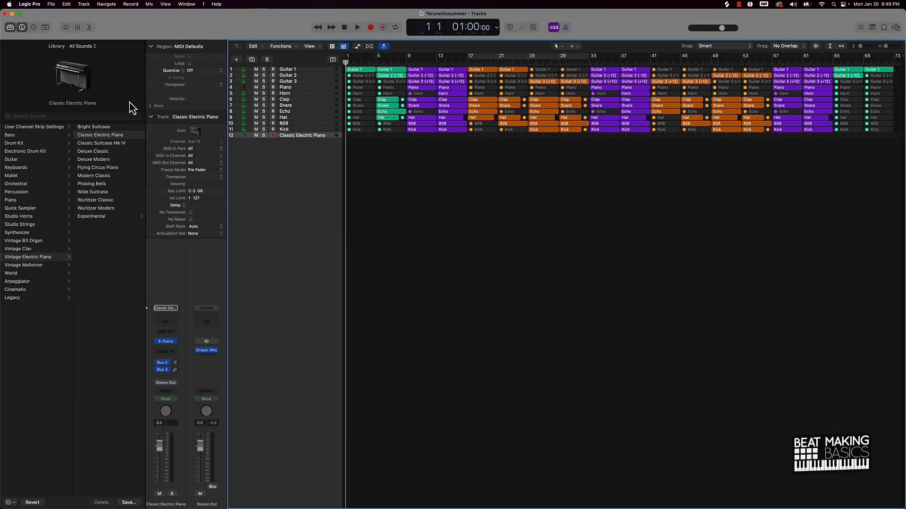
# - Search the sound library for "fall", load the Night Fall patch and try it out with Musical Typing
pyautogui.click(60, 116)
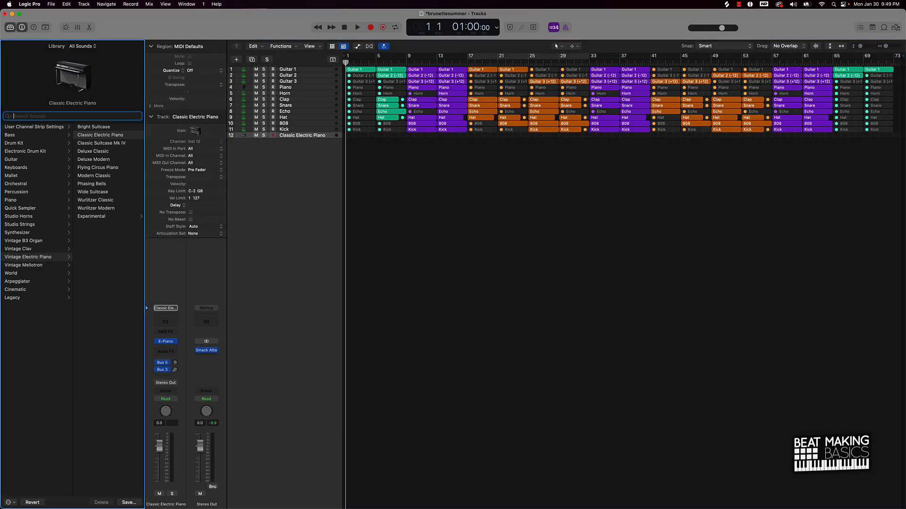
pyautogui.write('fall')
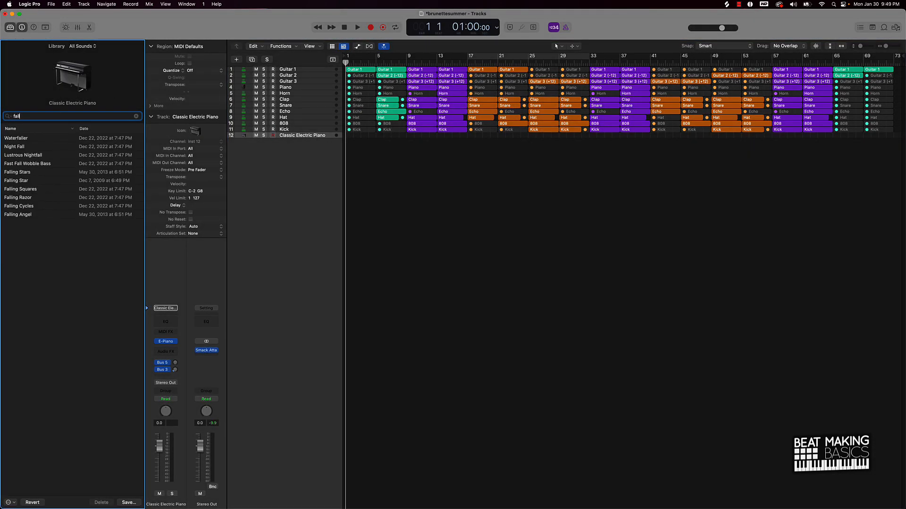
pyautogui.click(44, 146)
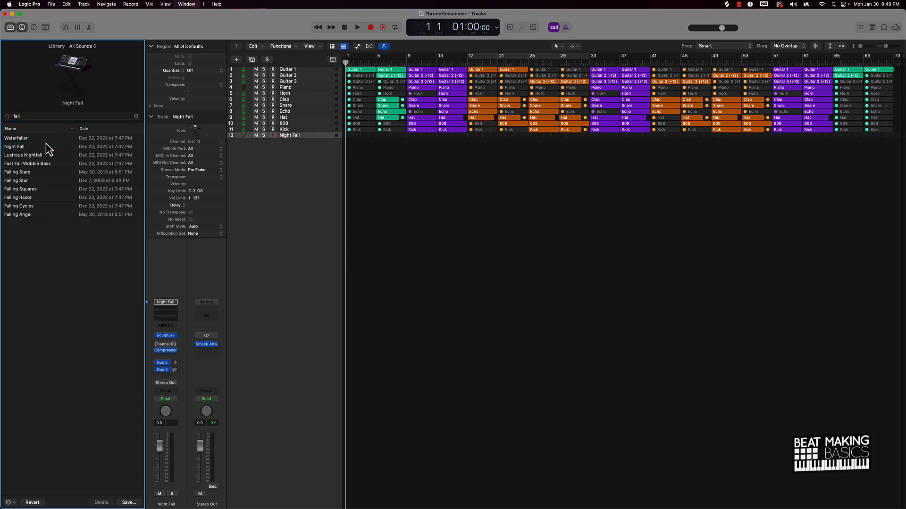
pyautogui.press('super+k')
pyautogui.press('k')
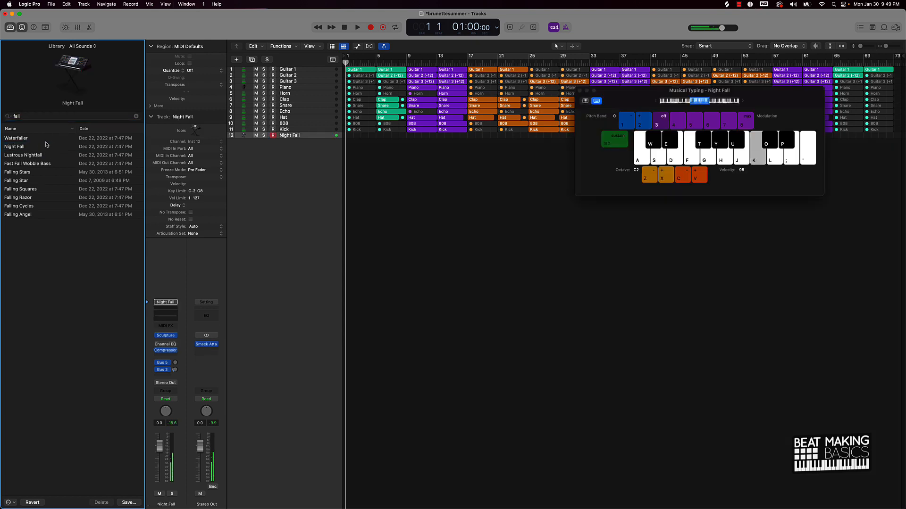
# - Audition the Lustrous Nightfall, Falling Stars and Falling Star patches on the new track
pyautogui.click(35, 157)
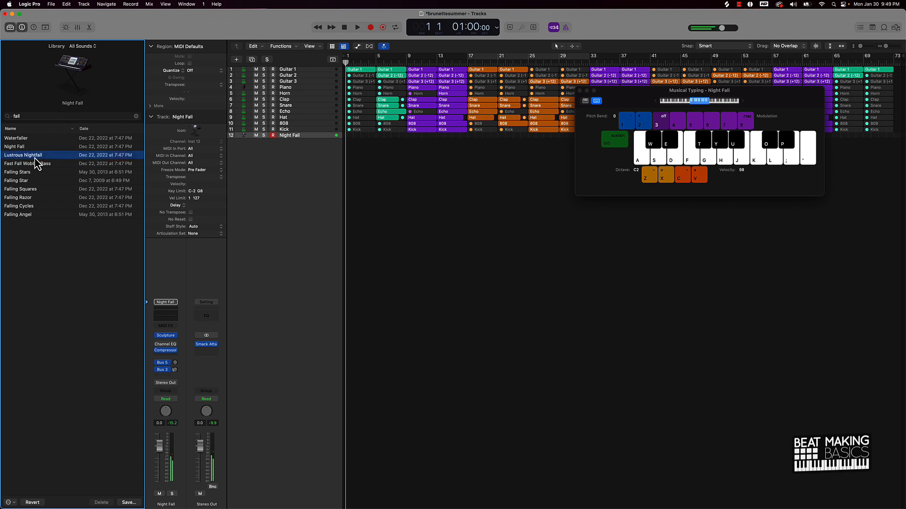
pyautogui.press('f')
pyautogui.click(28, 173)
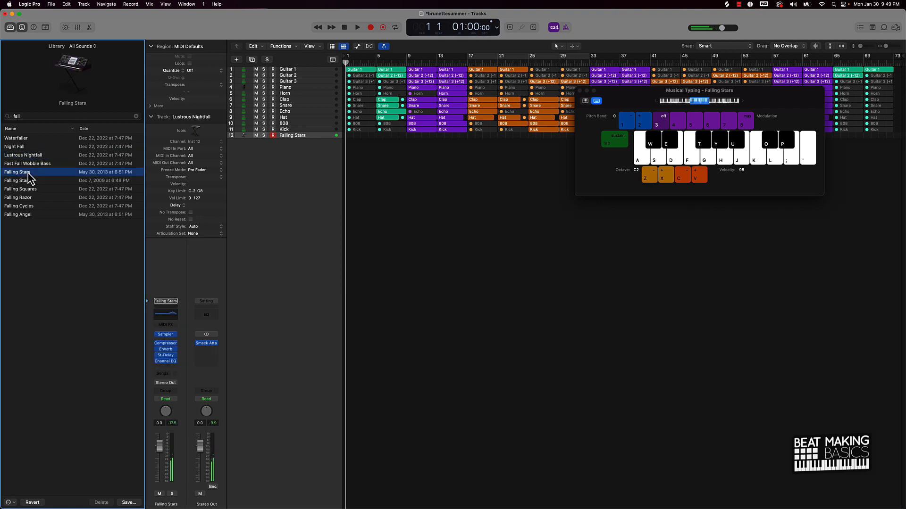
pyautogui.press('f')
pyautogui.click(26, 181)
pyautogui.press('f')
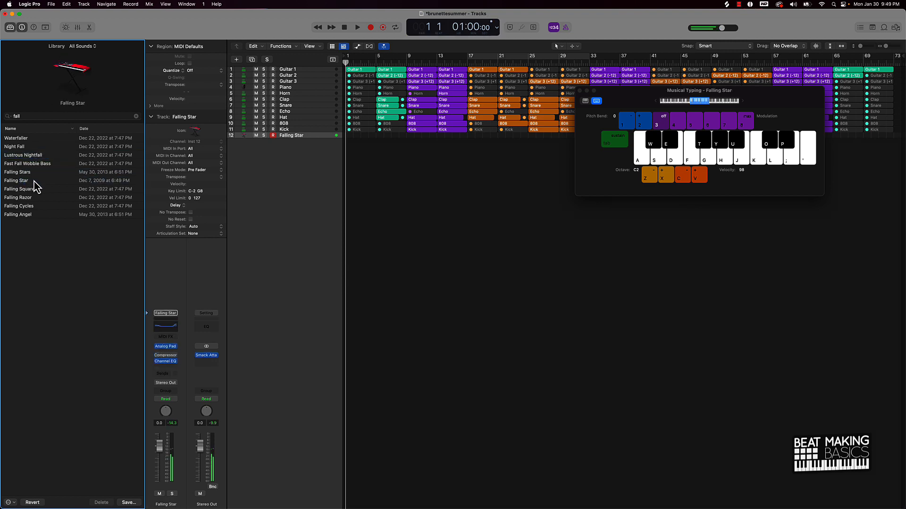
# - Search the sound library for "downer", load the Swishy Downer patch and play a note on it
pyautogui.click(31, 116)
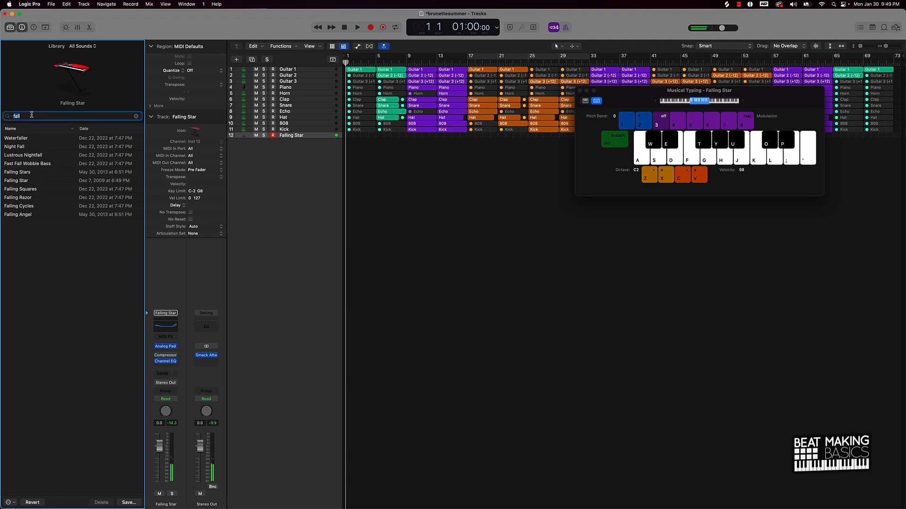
pyautogui.write('dow')
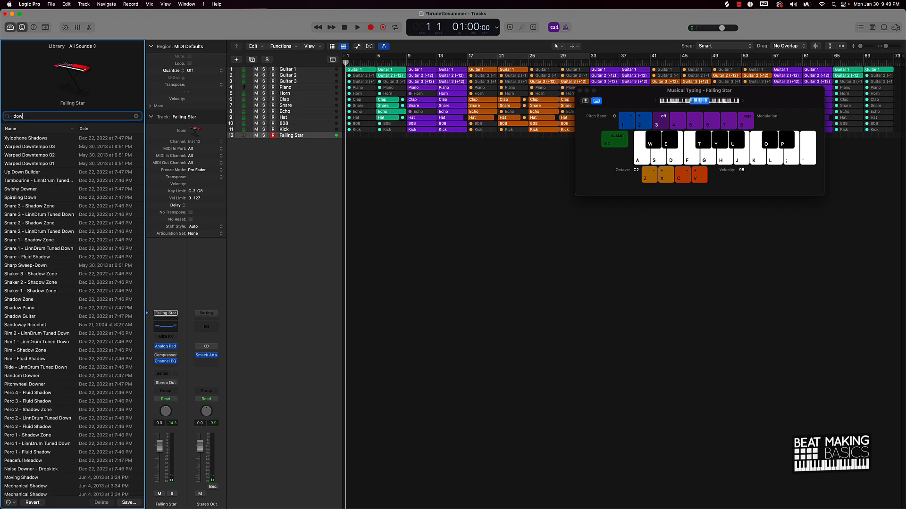
pyautogui.write('ner')
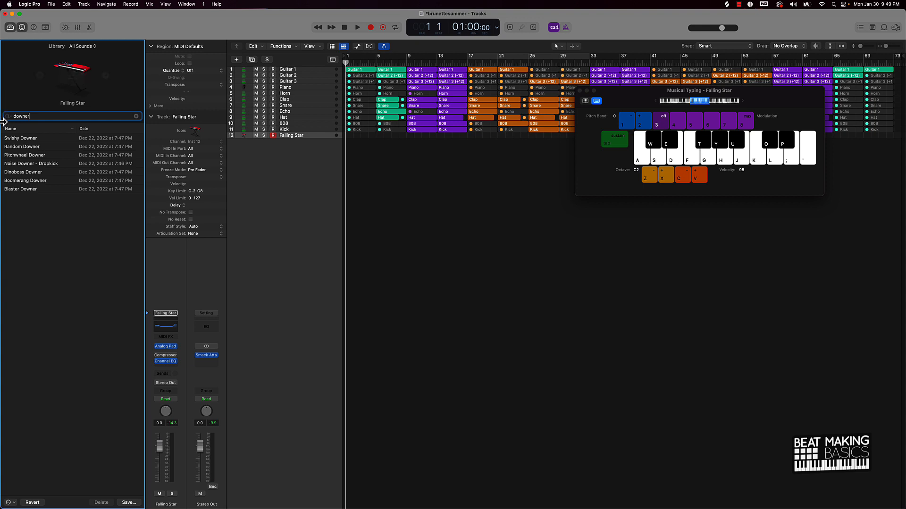
pyautogui.click(29, 139)
pyautogui.press('f')
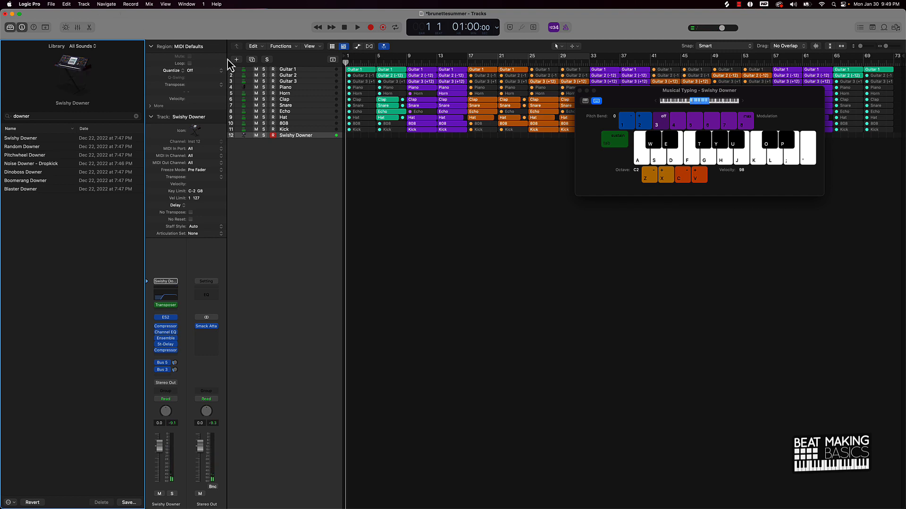
# - Try to record a Swishy Downer note from bar 5 with Musical Typing, moving its window clear of the arrangement
pyautogui.click(376, 64)
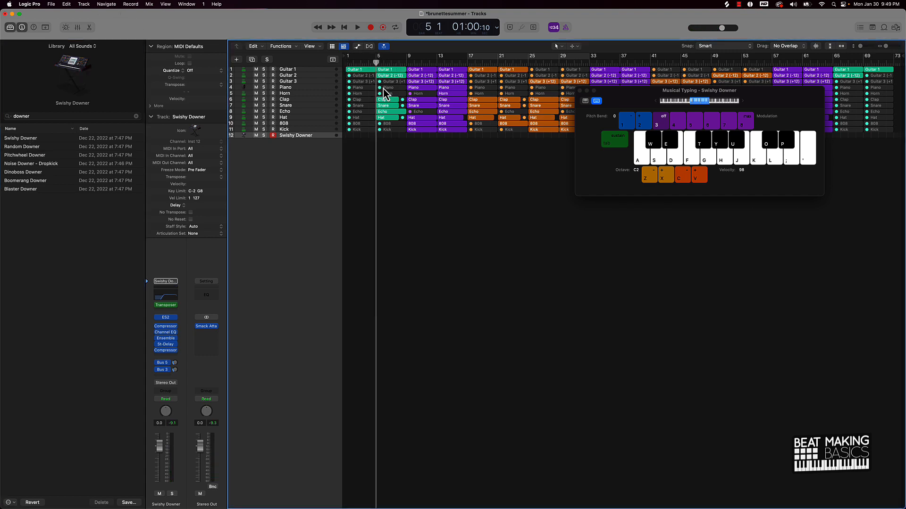
pyautogui.moveTo(647, 94); pyautogui.dragTo(627, 178)
pyautogui.press('space')
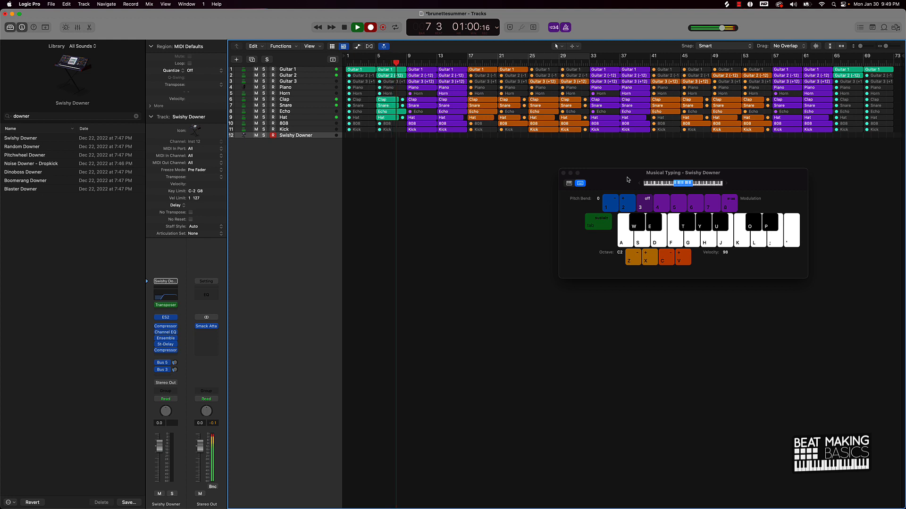
pyautogui.press('f')
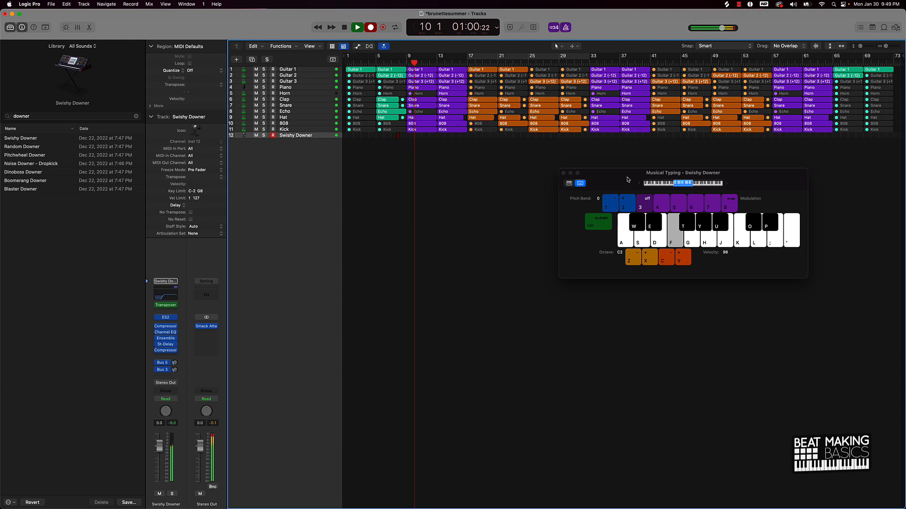
pyautogui.press('space')
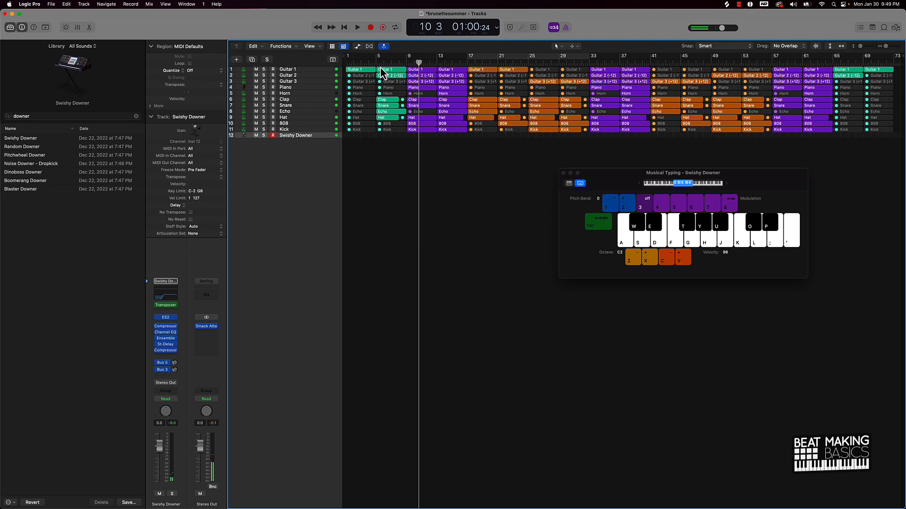
# - Mute the Echo track and record a single Swishy Downer note leading into bar 9, starting the take from bar 5
pyautogui.click(255, 112)
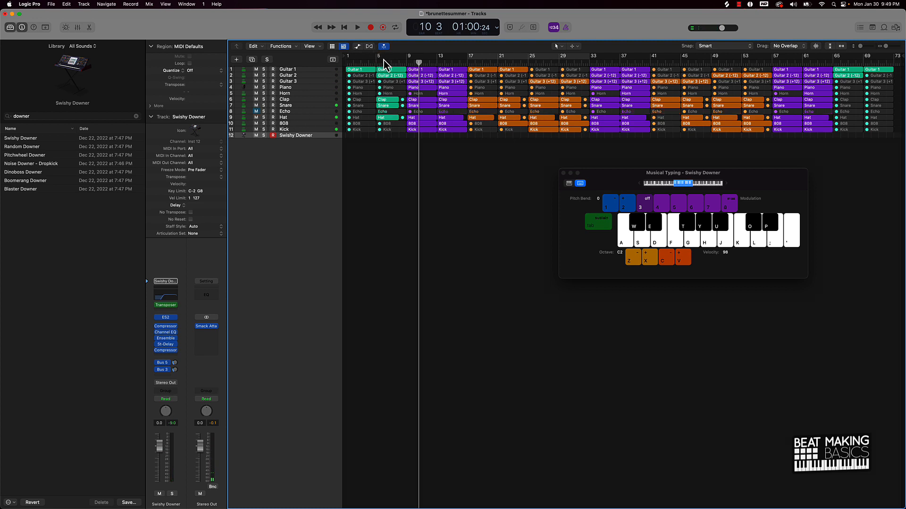
pyautogui.click(373, 63)
pyautogui.press('r')
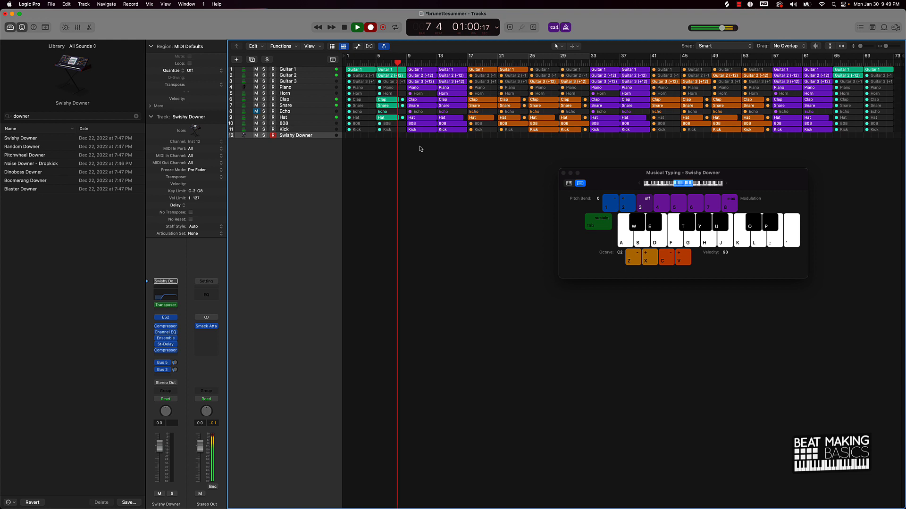
pyautogui.press('f')
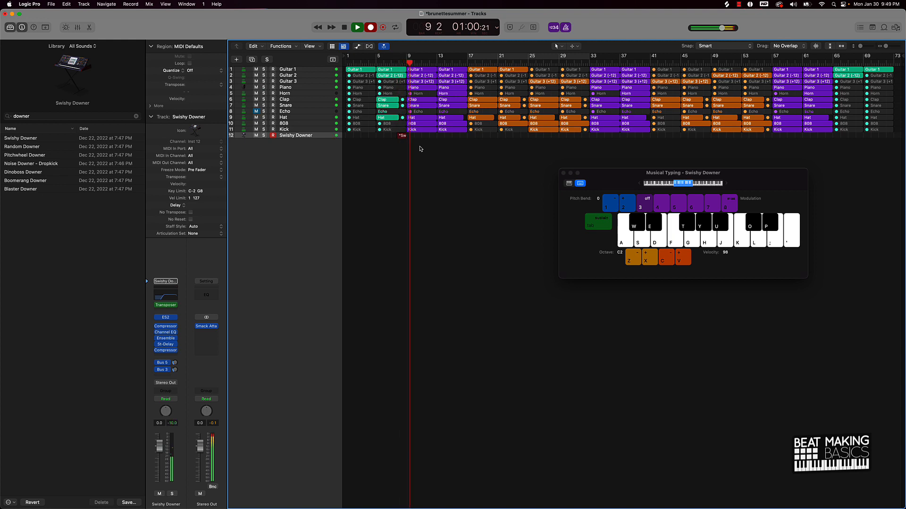
pyautogui.click(370, 27)
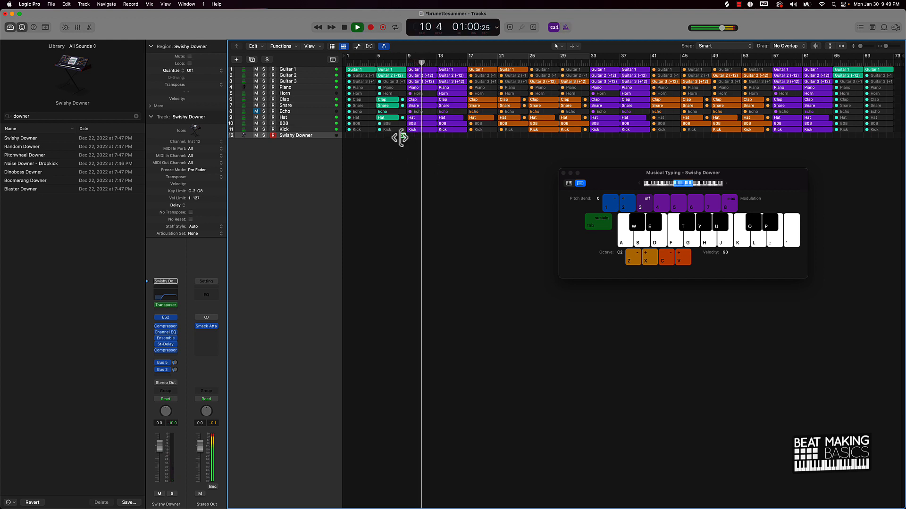
# - Extend the recorded Swishy Downer region back to bar 1 and repeat it every eight bars through the end of the arrangement at bar 73
pyautogui.moveTo(400, 135); pyautogui.dragTo(349, 137)
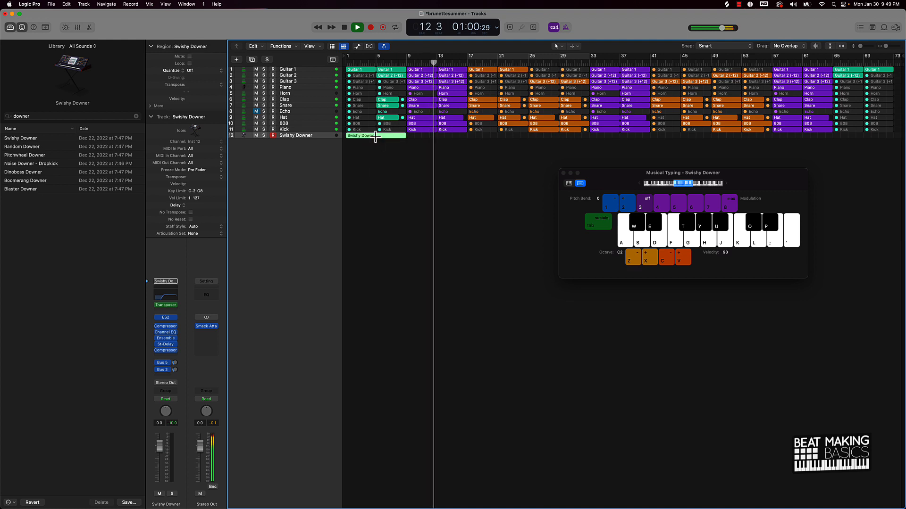
pyautogui.press('super+r')
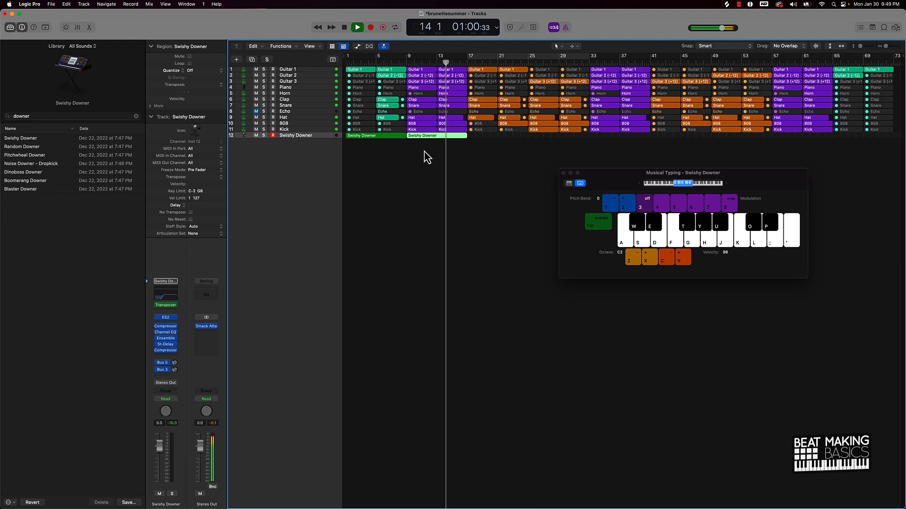
pyautogui.moveTo(415, 153); pyautogui.dragTo(391, 137)
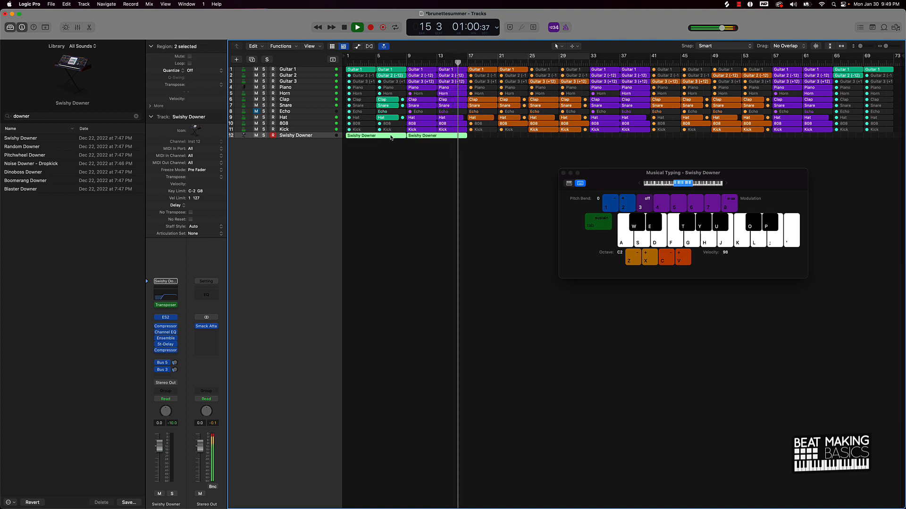
pyautogui.press('f')
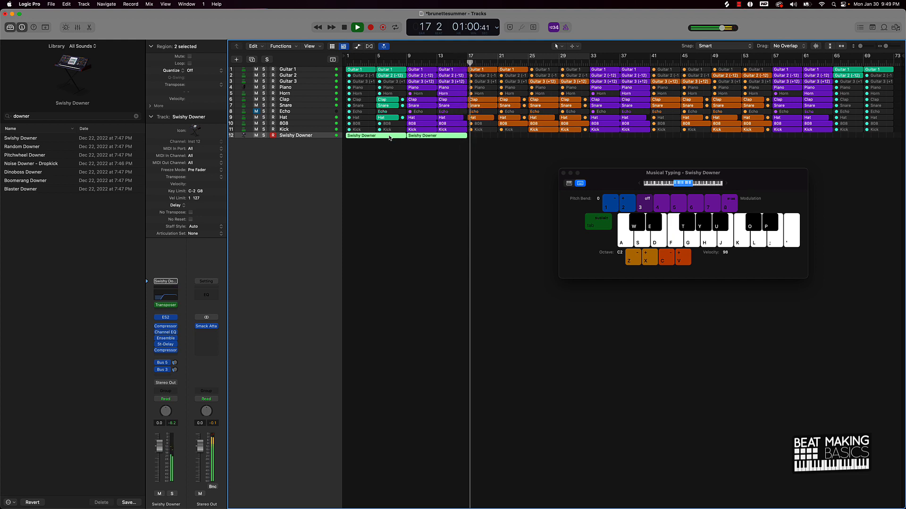
pyautogui.press('super+r')
pyautogui.press('super+r')
pyautogui.press('super+r')
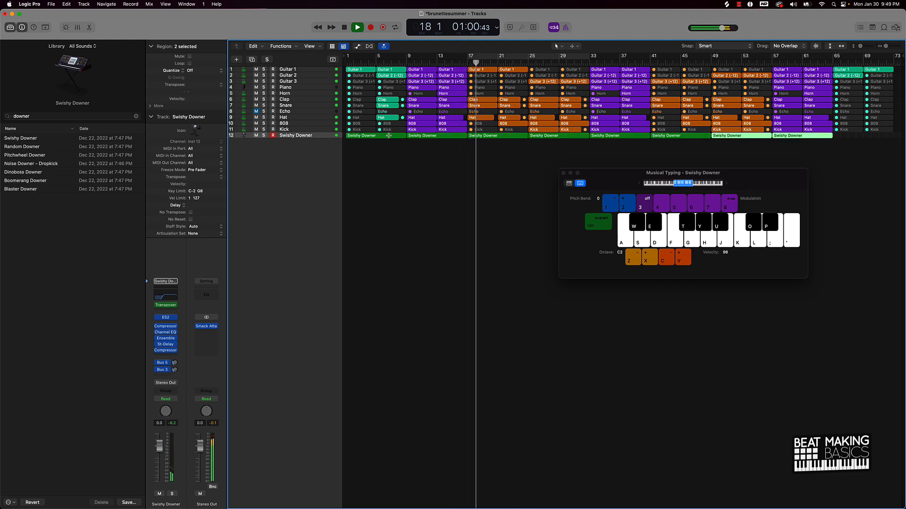
pyautogui.click(815, 141)
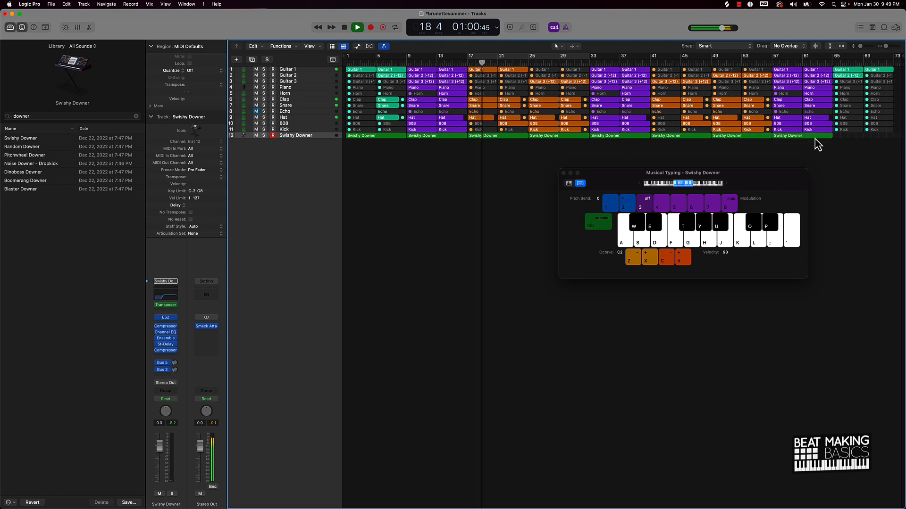
pyautogui.click(815, 137)
pyautogui.press('super+r')
pyautogui.click(881, 152)
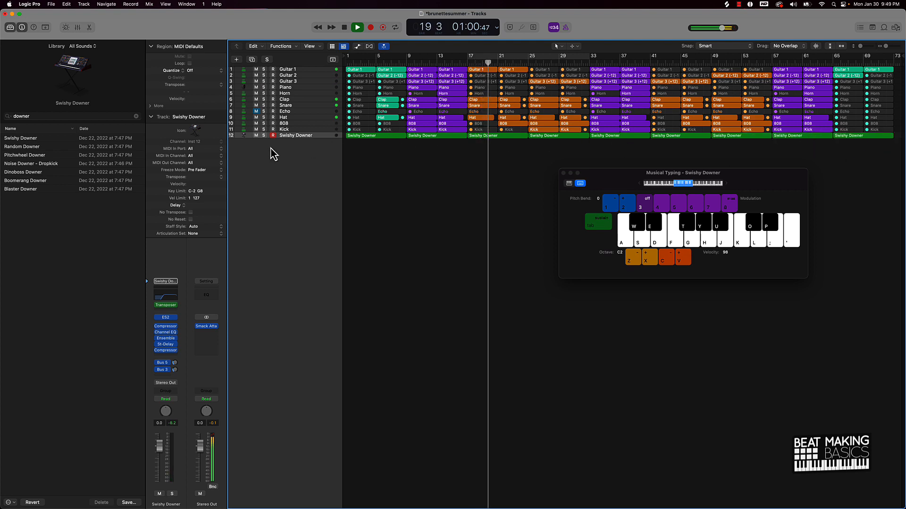
# - Close Musical Typing and quantize the notes of all Swishy Downer regions to 1/16 Swing A in the Piano Roll
pyautogui.click(312, 136)
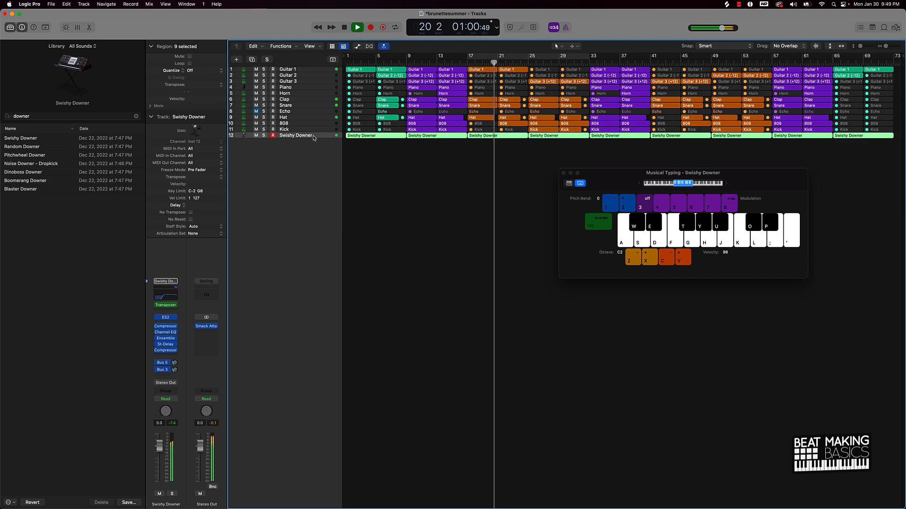
pyautogui.click(564, 173)
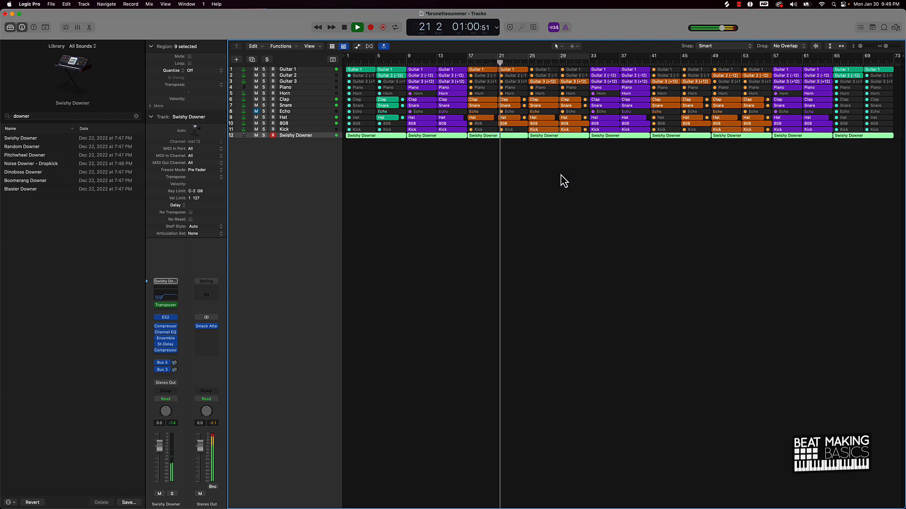
pyautogui.press('p')
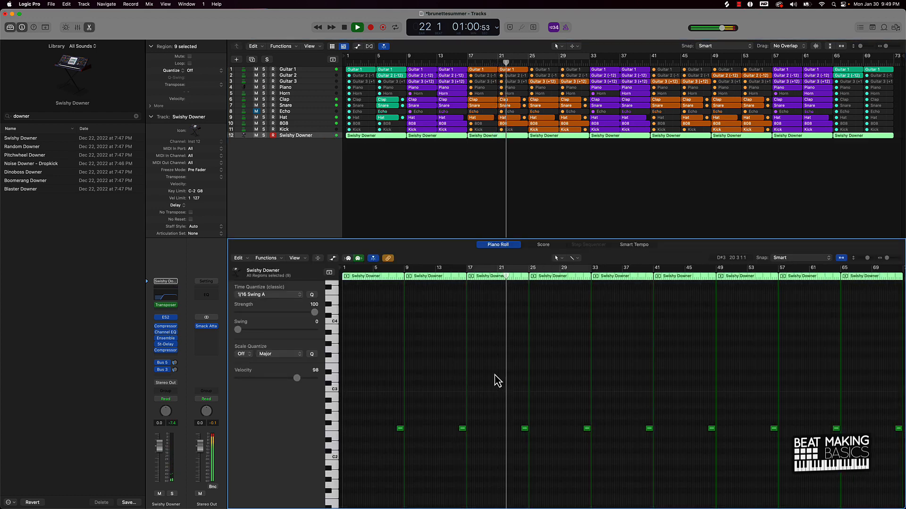
pyautogui.press('super+a')
pyautogui.click(312, 296)
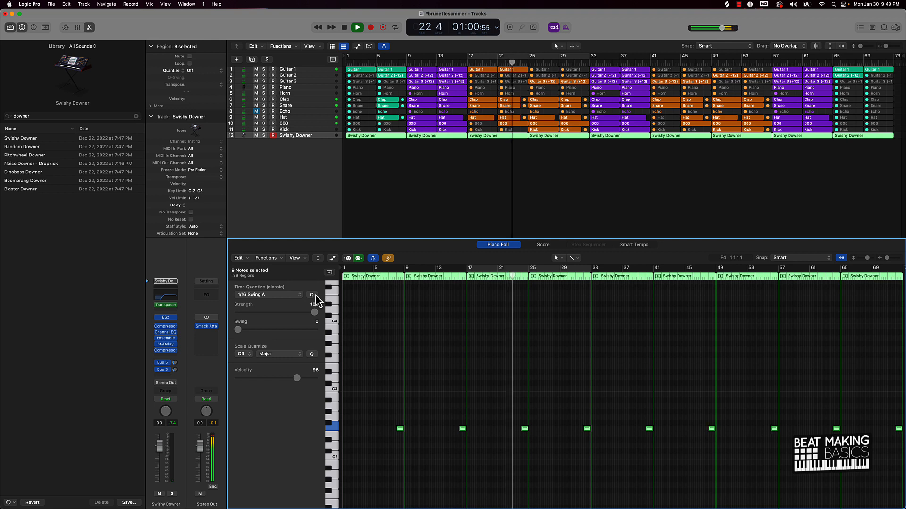
pyautogui.press('p')
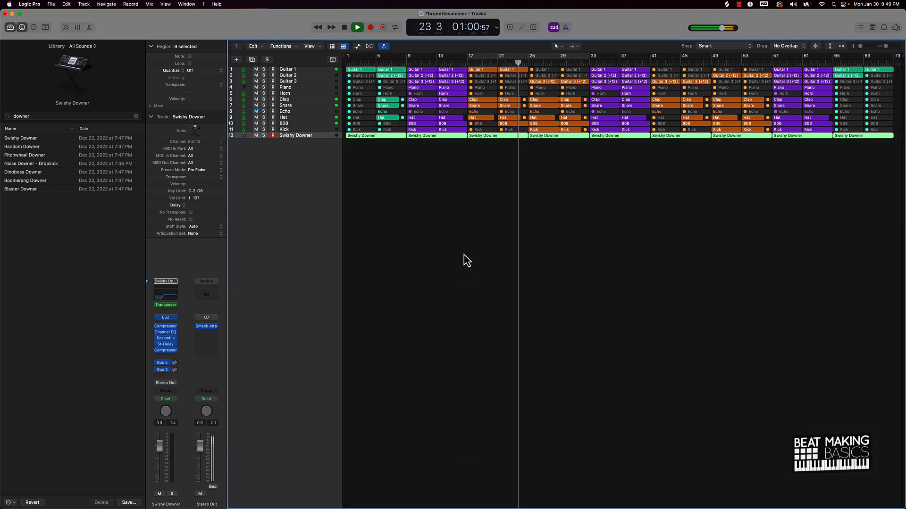
pyautogui.click(464, 255)
# - Rename the Swishy Downer track as Downer, lower its volume to -4.2 dB and stop playback
pyautogui.doubleClick(298, 135)
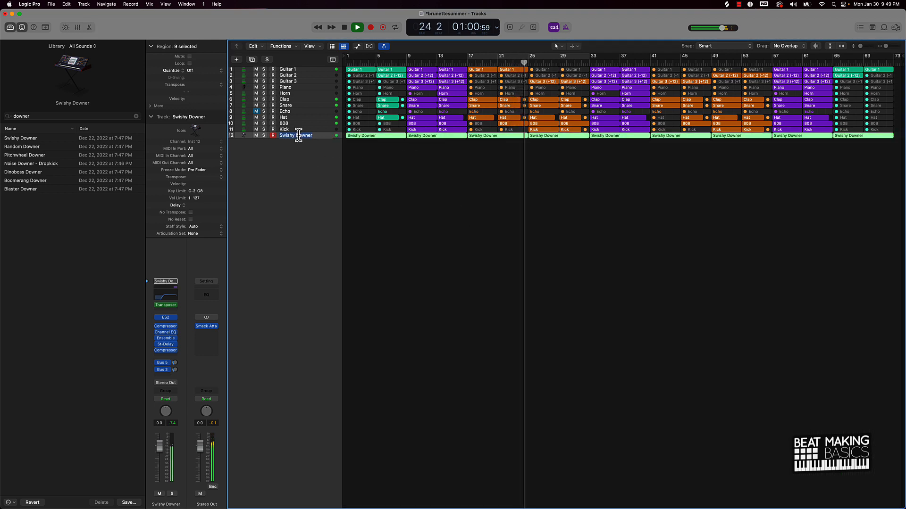
pyautogui.write('Down')
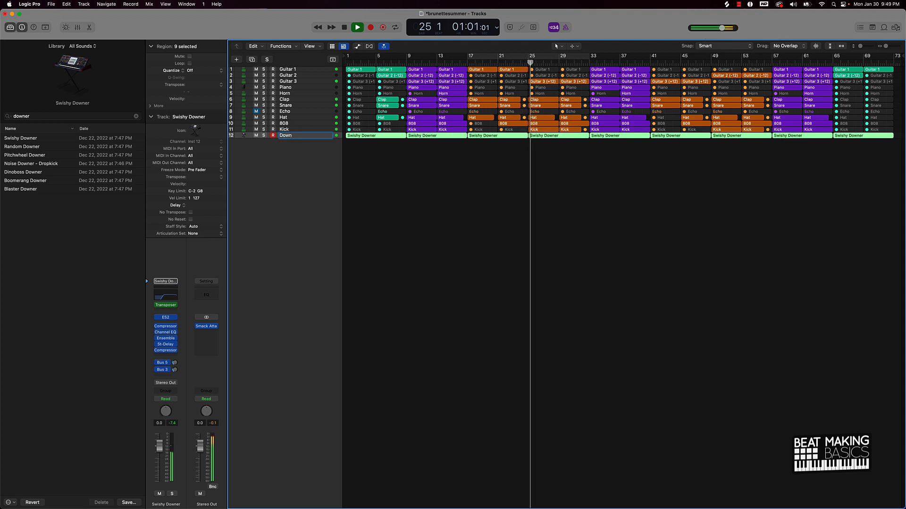
pyautogui.write('er')
pyautogui.press('Return')
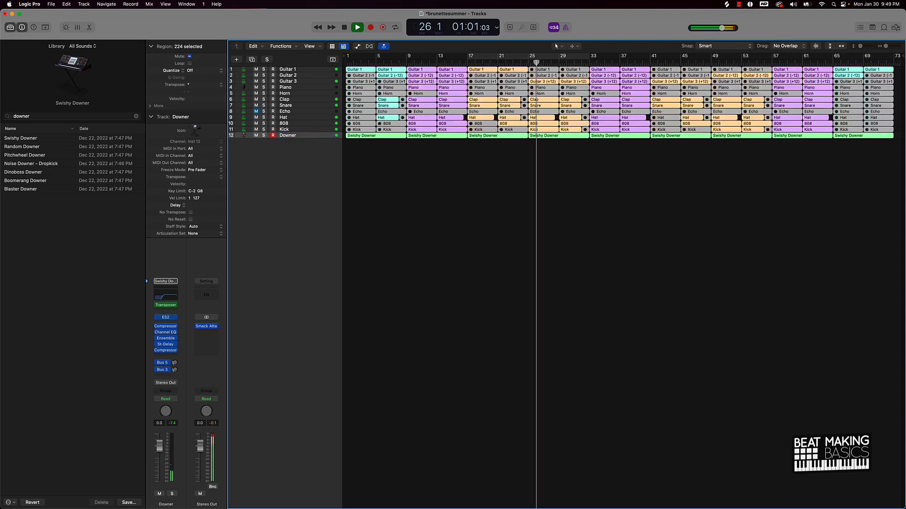
pyautogui.click(384, 184)
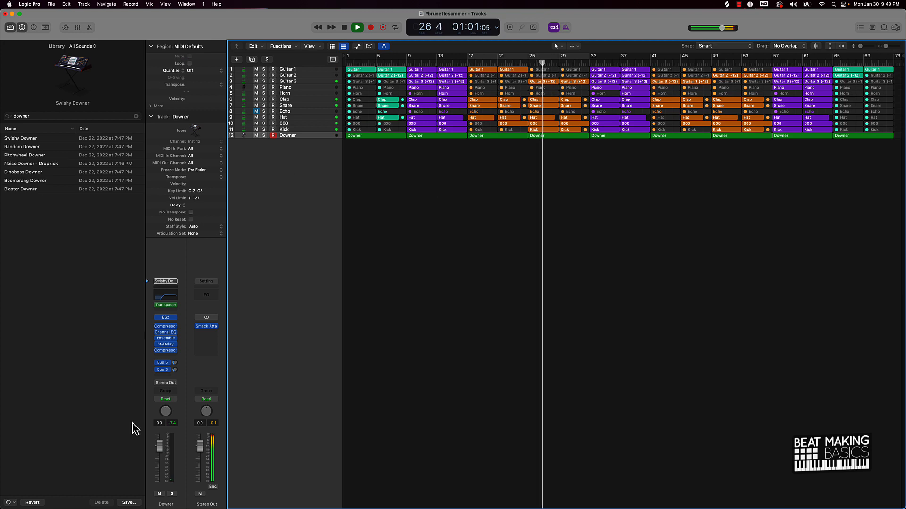
pyautogui.moveTo(160, 447); pyautogui.dragTo(168, 468)
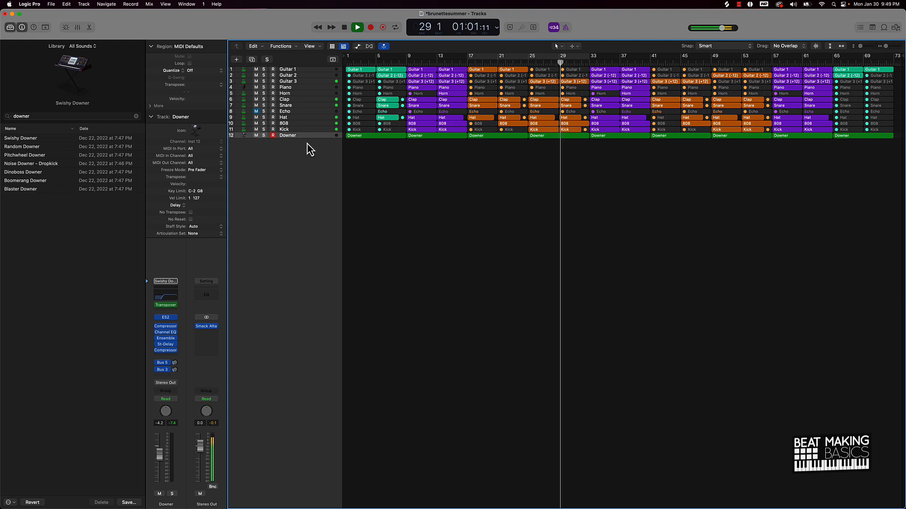
pyautogui.press('space')
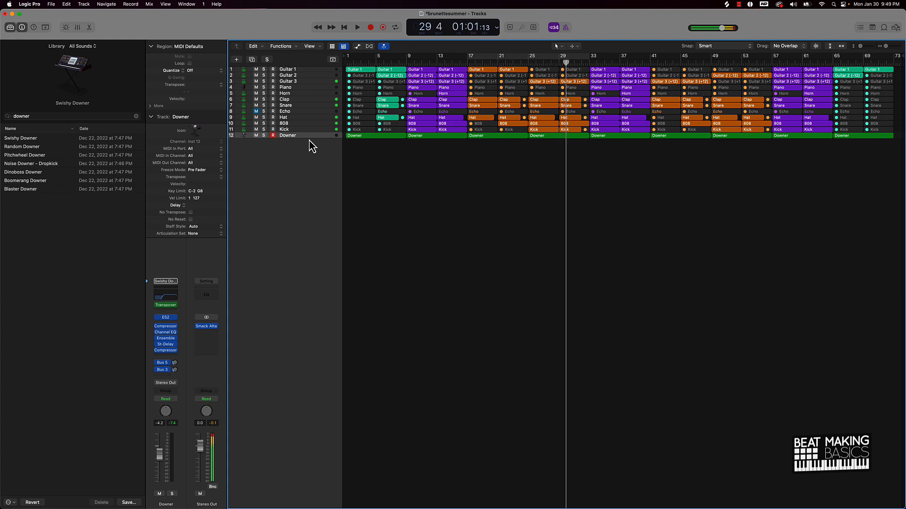
# - Delete the Echo track with its regions and return the playhead to the project start
pyautogui.click(305, 112)
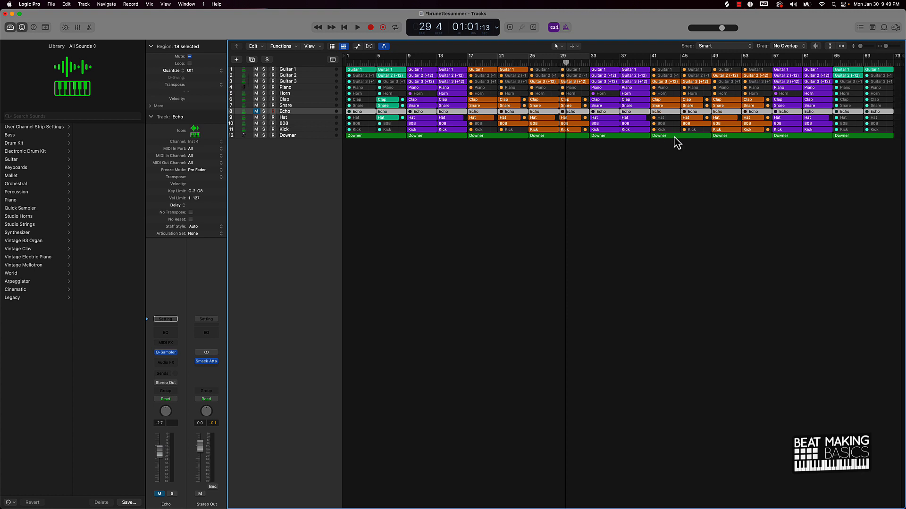
pyautogui.press('Delete')
pyautogui.press('super+BackSpace')
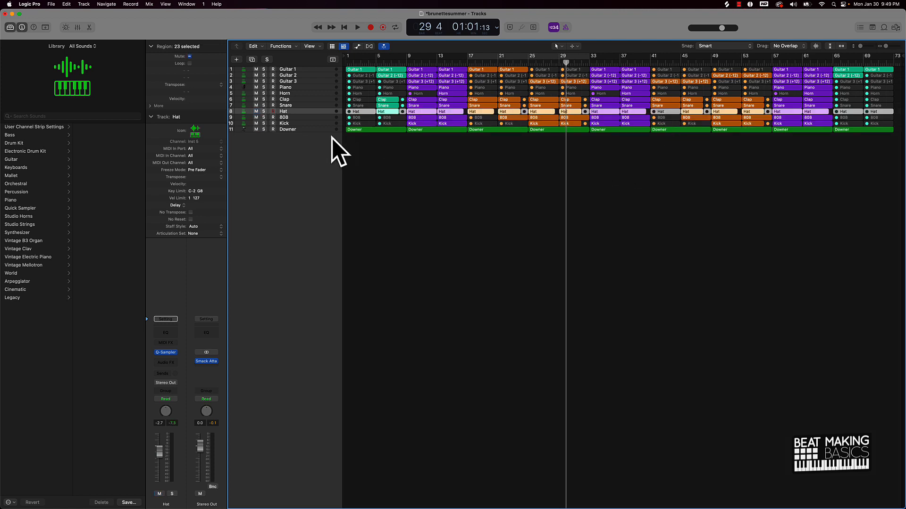
pyautogui.click(426, 142)
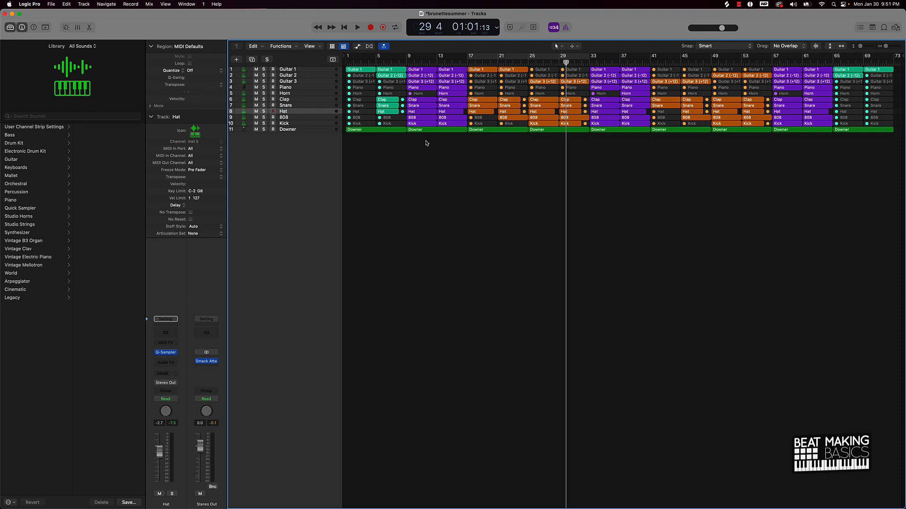
pyautogui.press('Return')
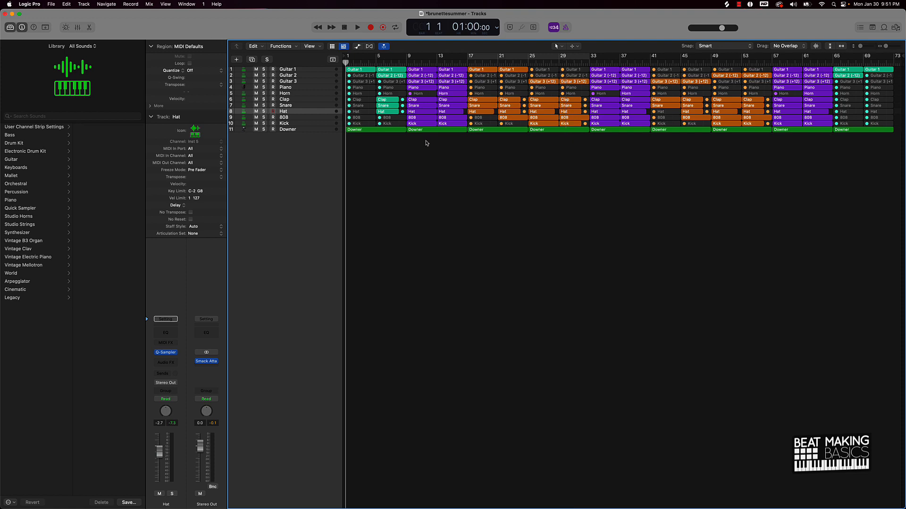